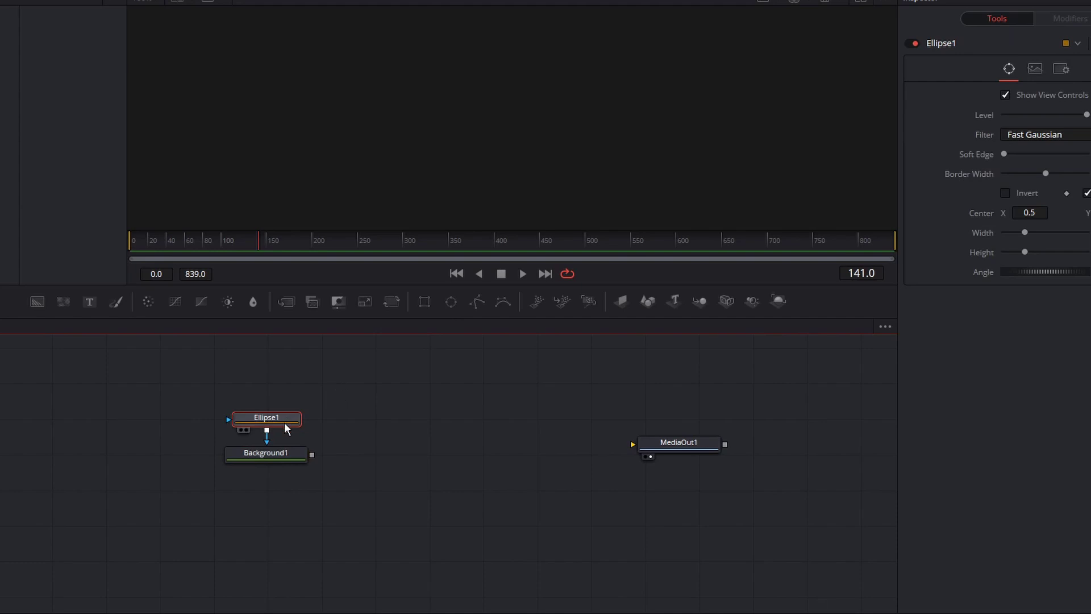
# Show Background1 in the viewer and shrink the Ellipse1 mask to a small circle about 0.062 in width and height.
pyautogui.click(281, 456)
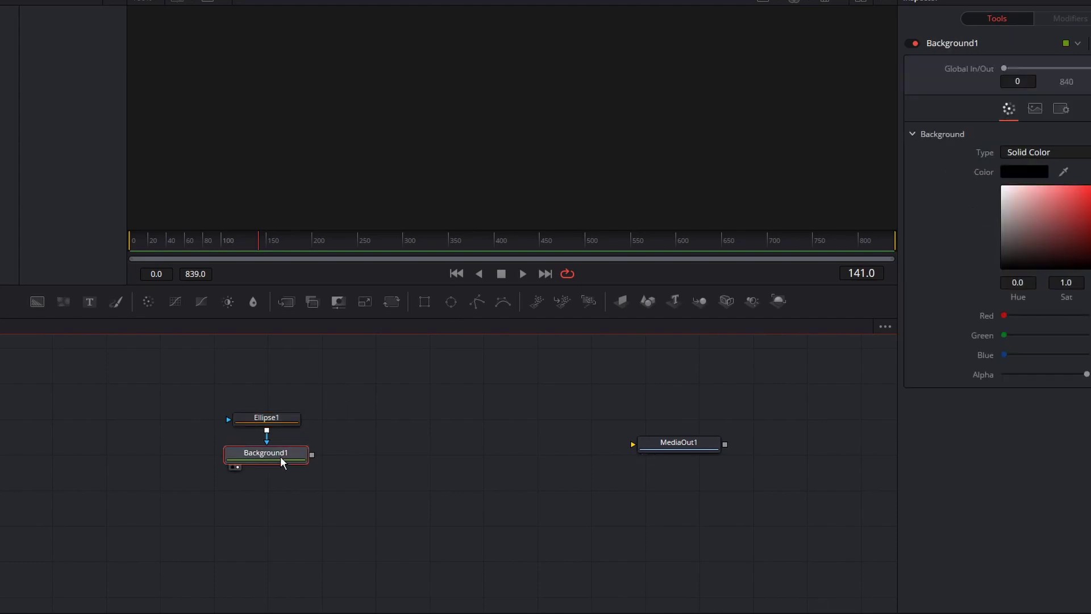
pyautogui.press('1')
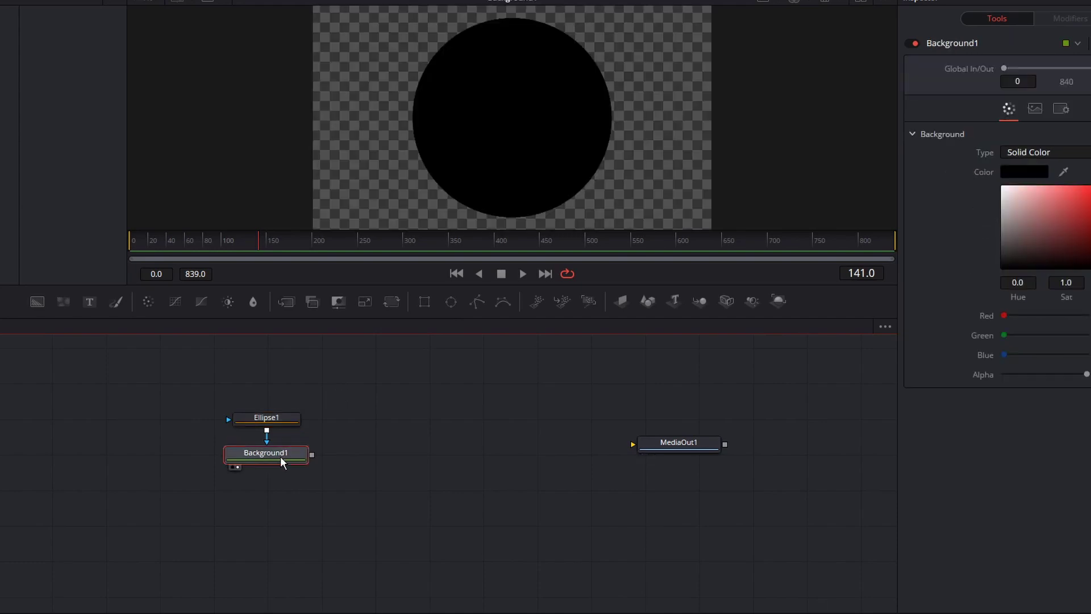
pyautogui.click(282, 417)
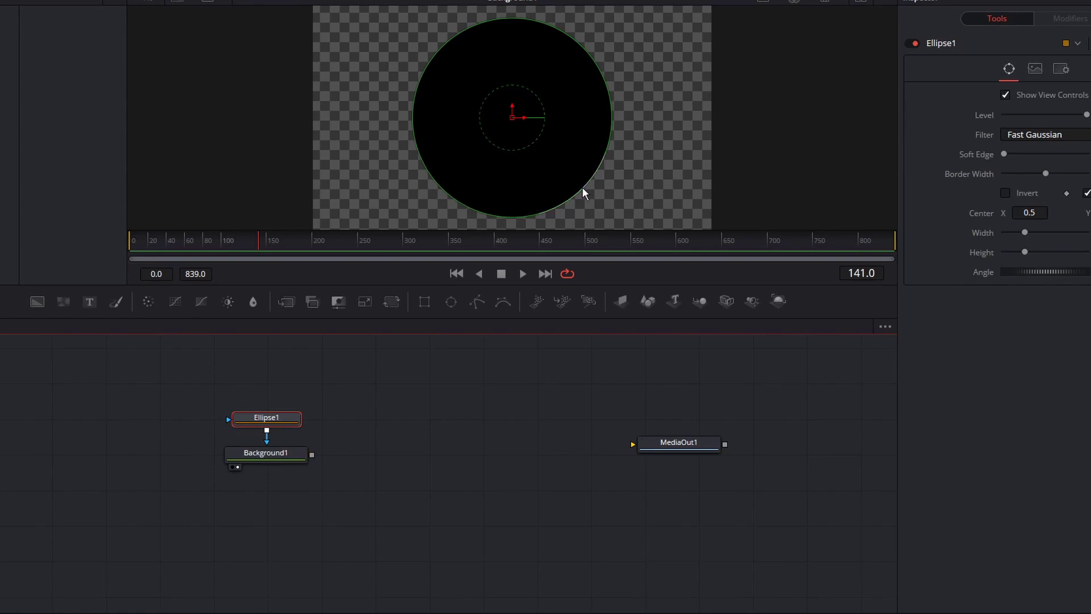
pyautogui.moveTo(582, 187); pyautogui.dragTo(526, 125)
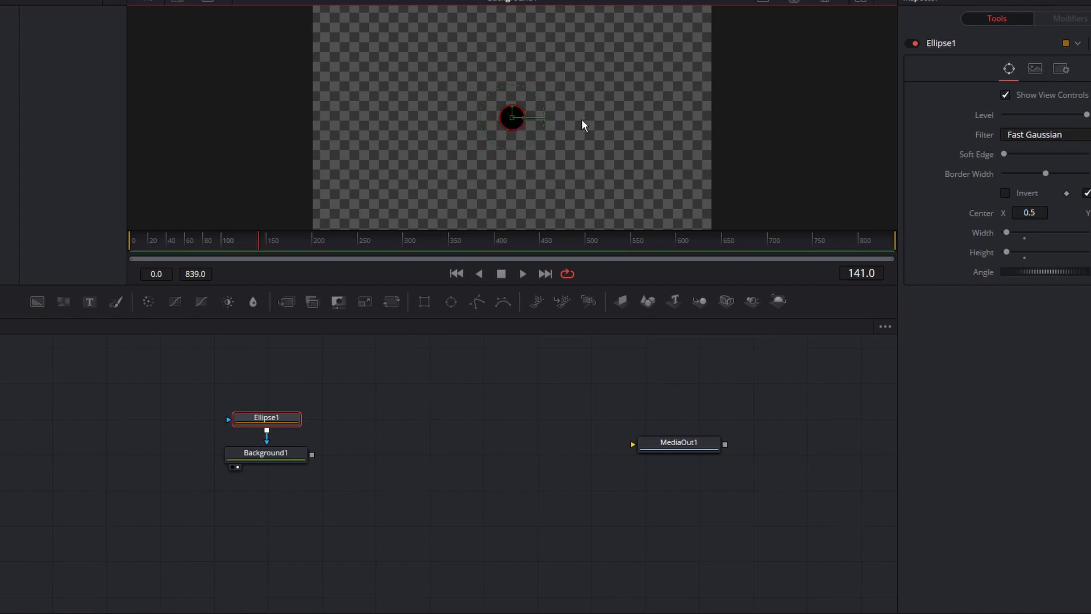
# Add a Text node merged over Background1 and place it above its Merge node.
pyautogui.click(288, 449)
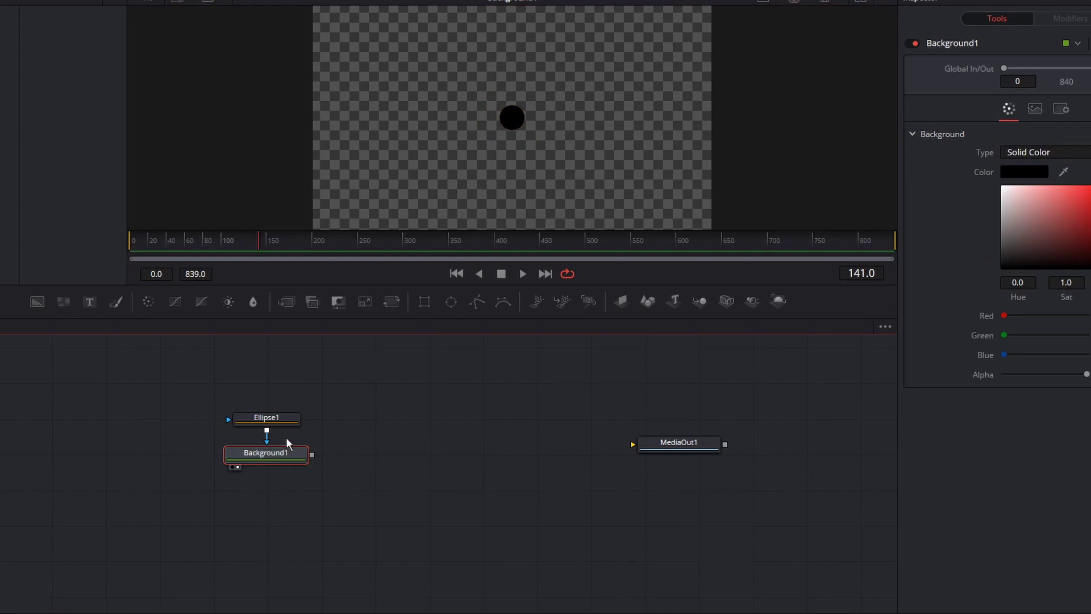
pyautogui.click(90, 302)
pyautogui.moveTo(374, 479); pyautogui.dragTo(387, 458)
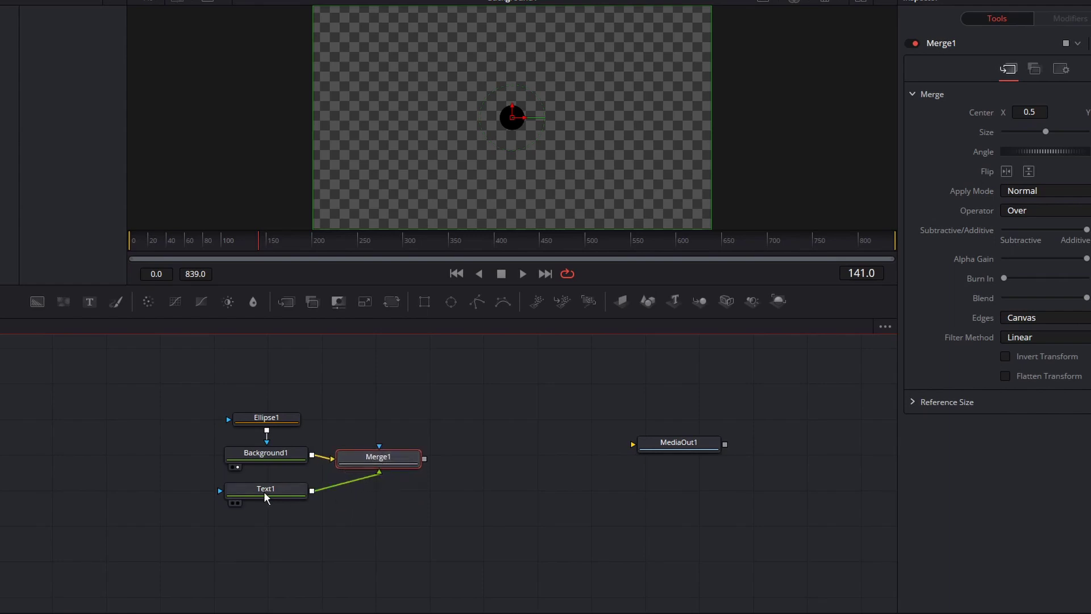
pyautogui.moveTo(263, 492); pyautogui.dragTo(382, 413)
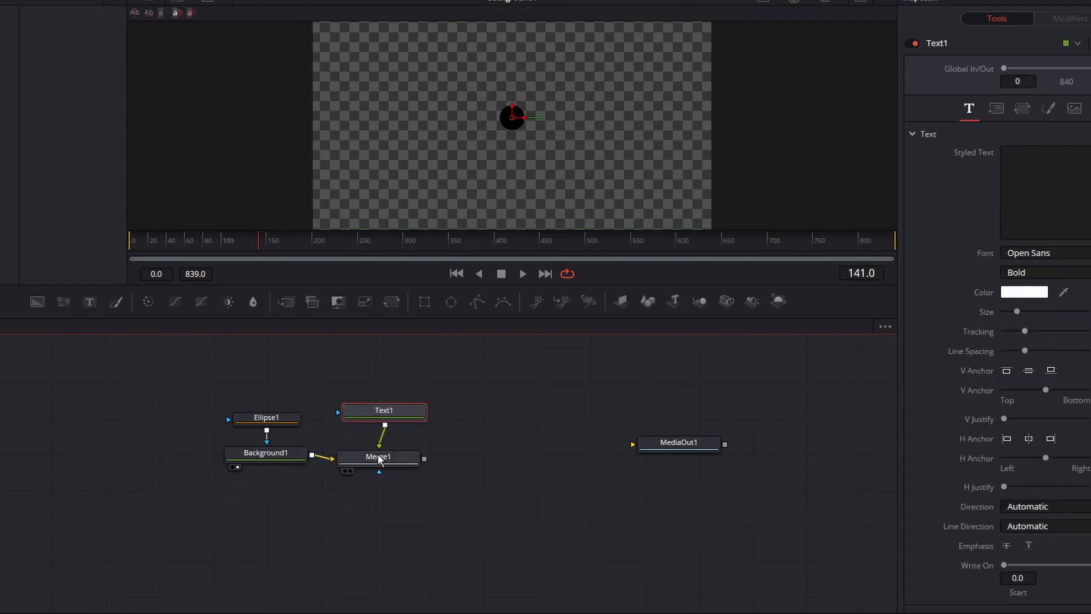
# Add a second Text node merged after Merge1 and place it above the new Merge node.
pyautogui.click(380, 459)
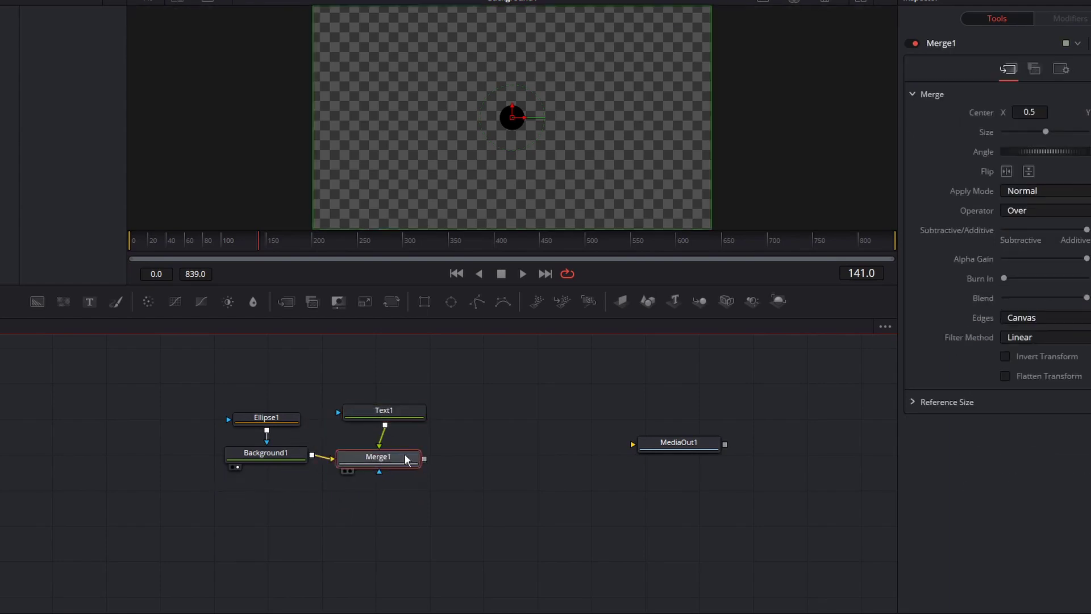
pyautogui.click(88, 302)
pyautogui.moveTo(486, 495); pyautogui.dragTo(492, 467)
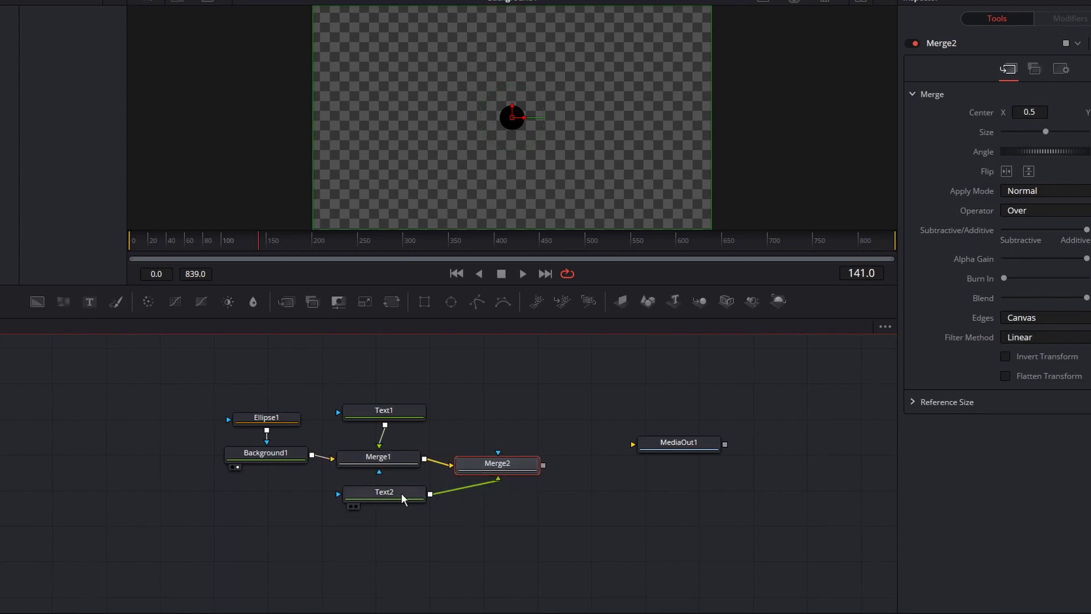
pyautogui.moveTo(401, 493); pyautogui.dragTo(519, 408)
pyautogui.click(519, 408)
# Set node arrangement to Connected, line up the text and merge nodes, and move MediaOut1 farther from Merge2.
pyautogui.click(383, 411)
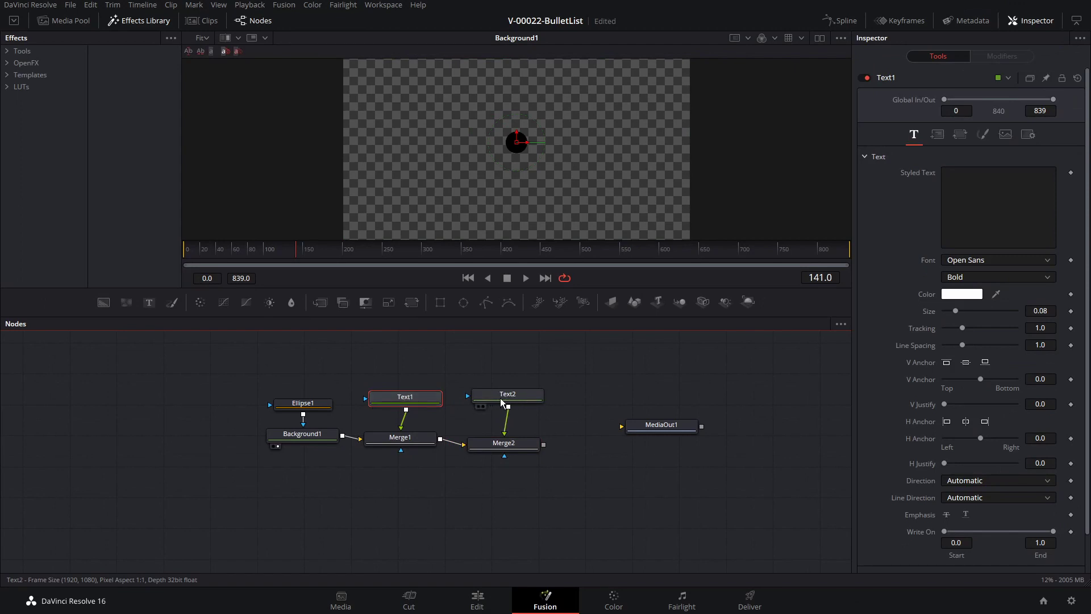
pyautogui.rightClick(309, 368)
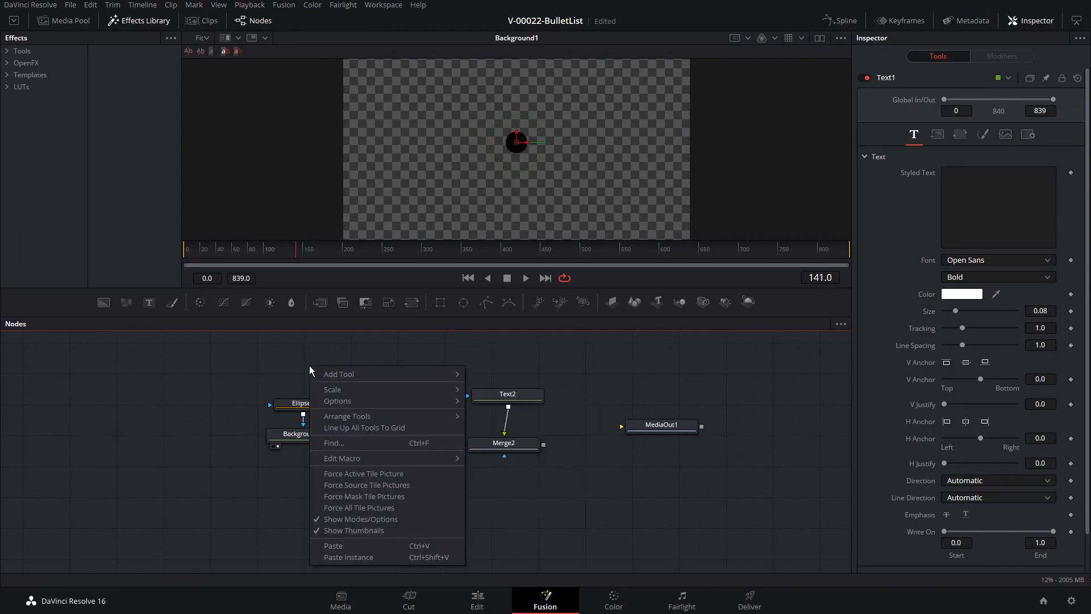
pyautogui.moveTo(364, 418)
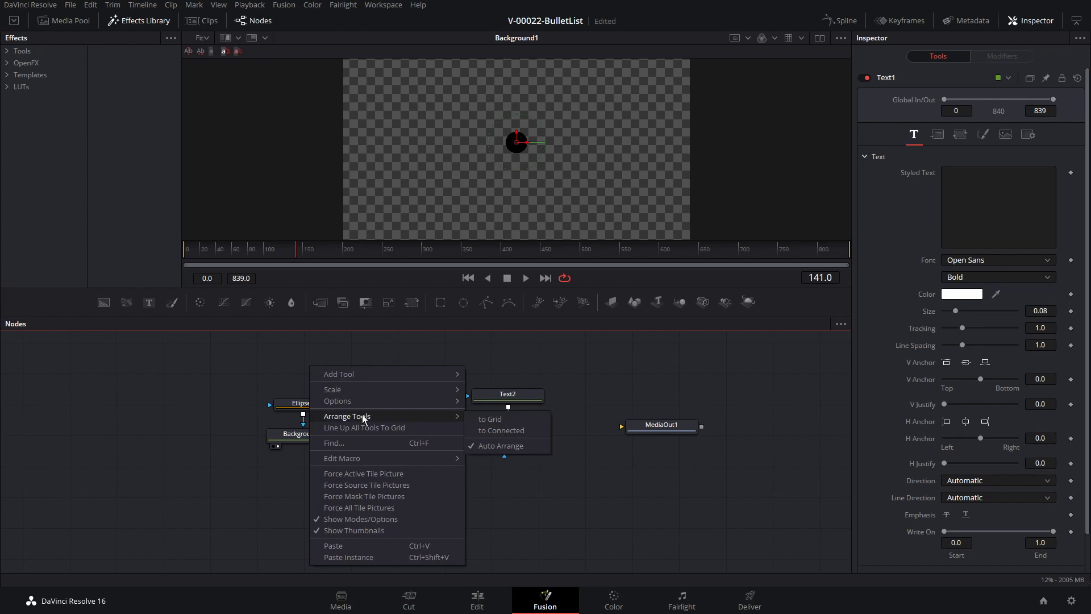
pyautogui.click(488, 430)
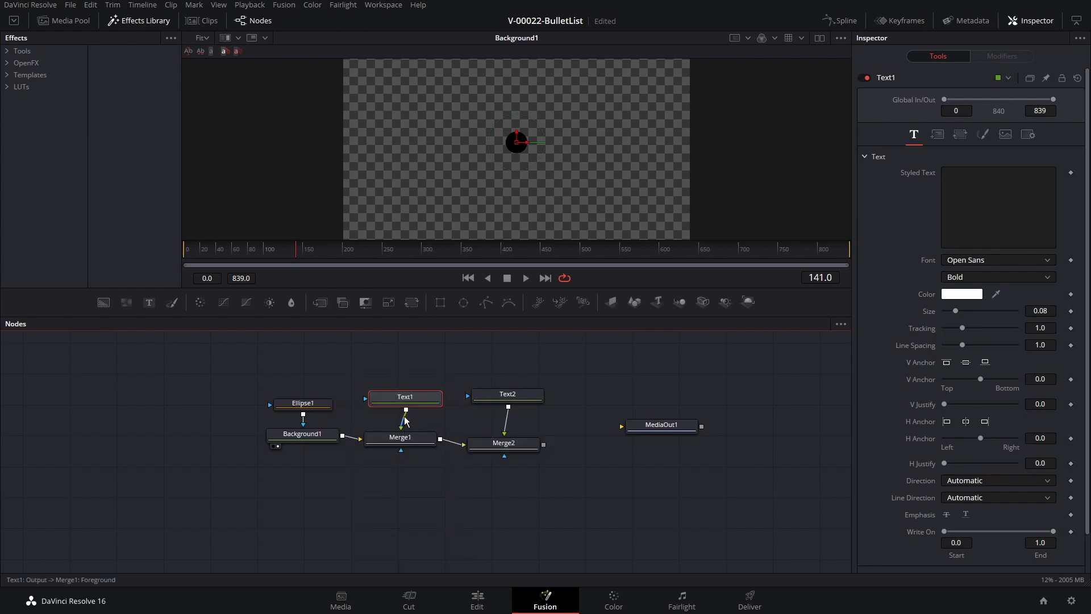
pyautogui.click(309, 437)
pyautogui.moveTo(500, 444); pyautogui.dragTo(500, 413)
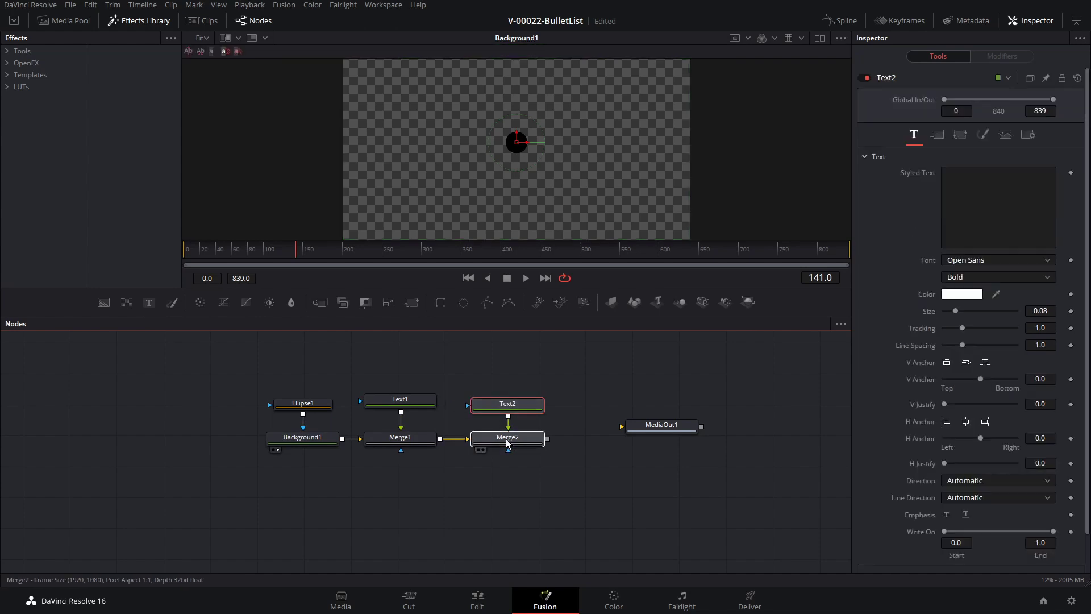
pyautogui.click(508, 443)
pyautogui.moveTo(653, 431); pyautogui.dragTo(693, 426)
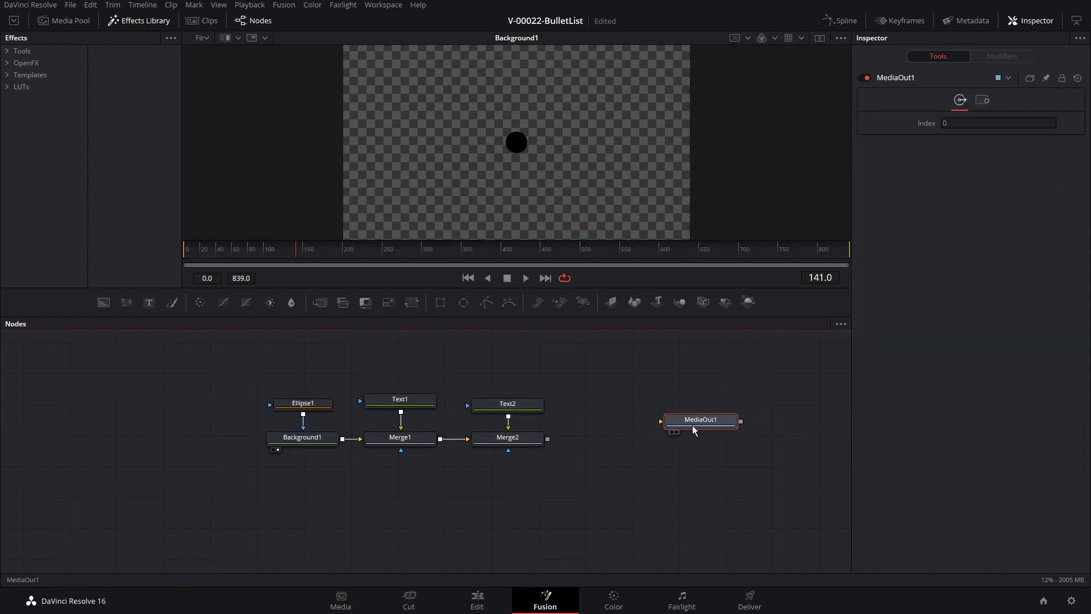
# Set the styled text of the Text1 node to 1.
pyautogui.click(401, 404)
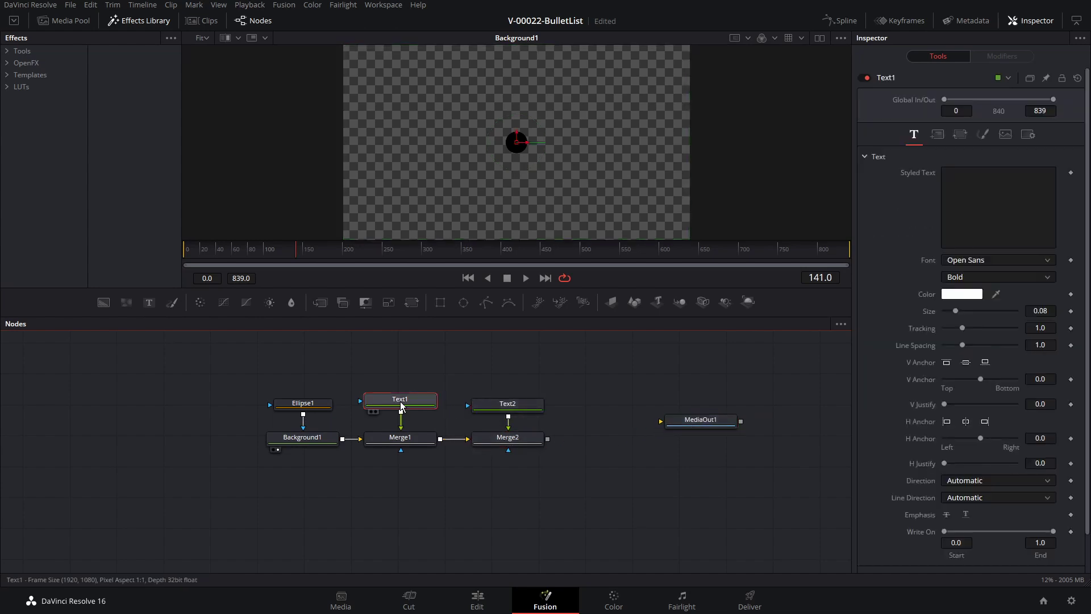
pyautogui.click(954, 185)
pyautogui.write('1')
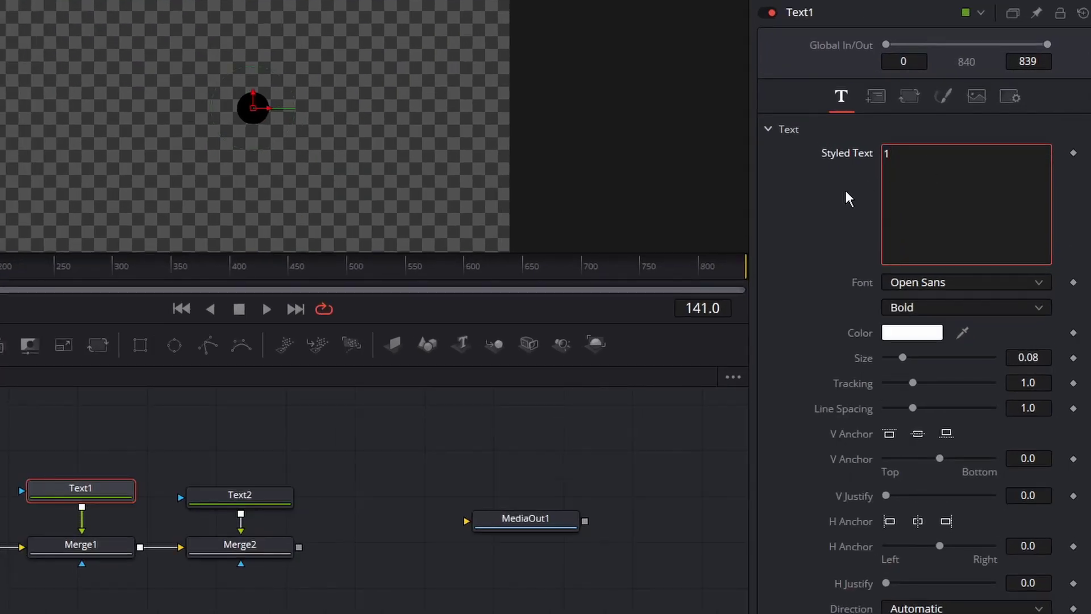
# Display Merge2 in the viewer and reduce Text1's size to 0.0472 so the number fits inside the circle.
pyautogui.click(238, 546)
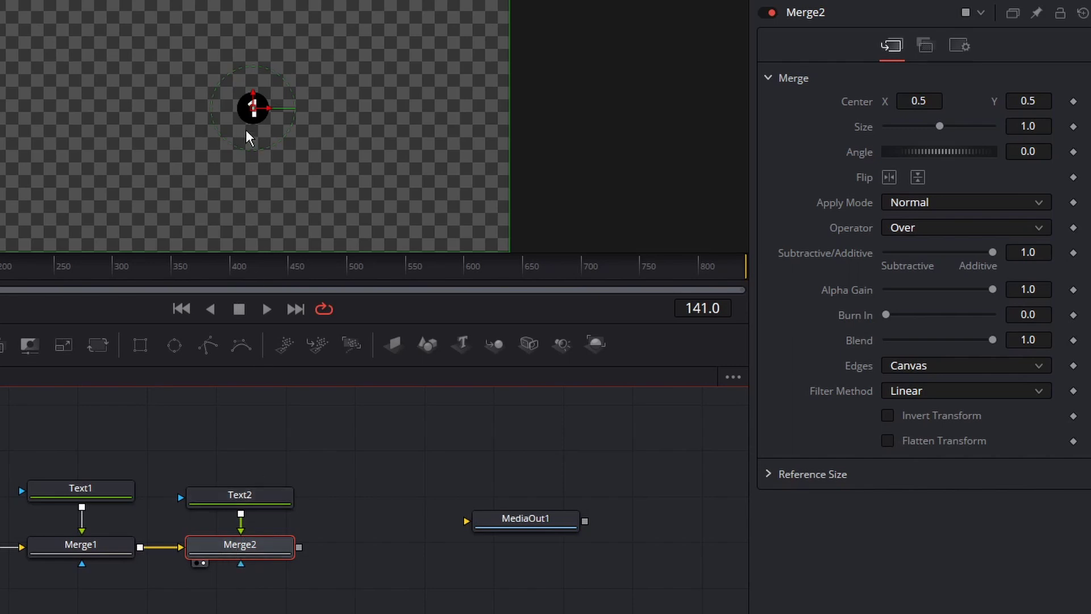
pyautogui.scroll(4, 298, 129)
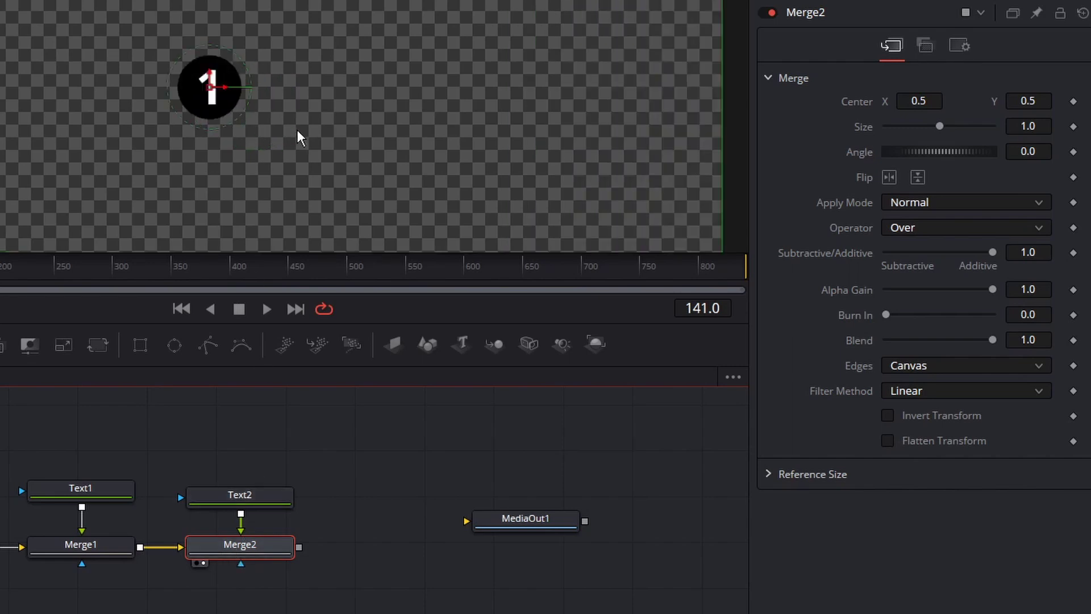
pyautogui.click(84, 487)
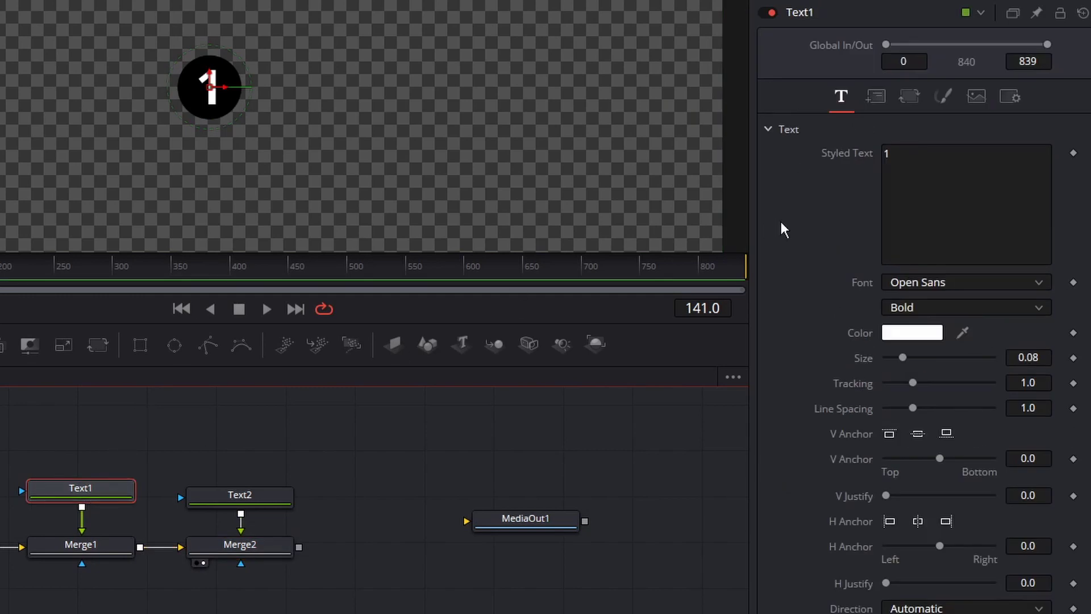
pyautogui.moveTo(905, 357); pyautogui.dragTo(896, 358)
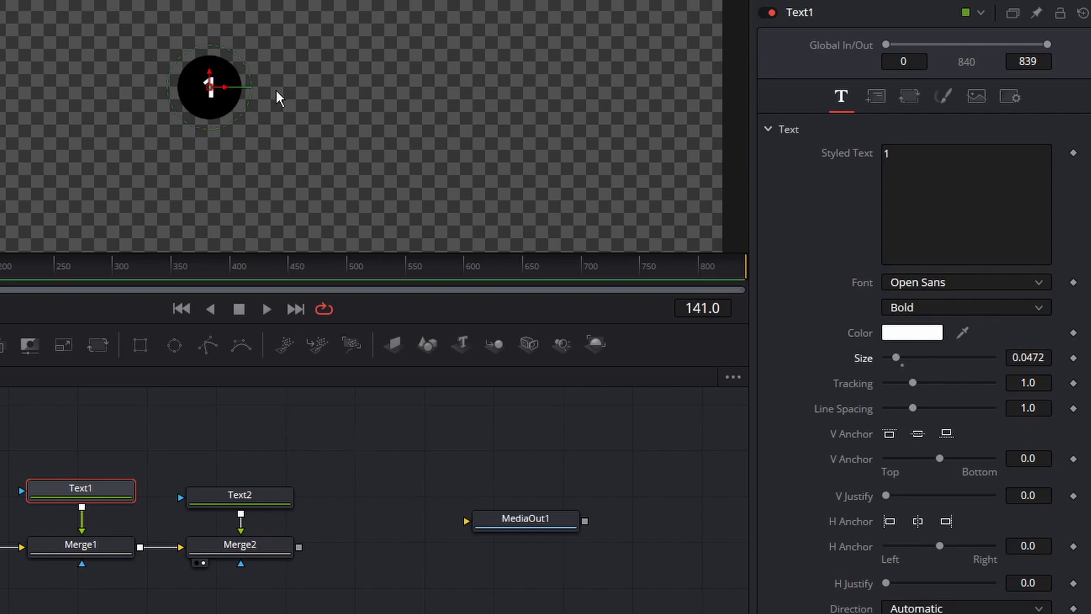
# Set Text2's styled text to BULLET TEXT and anchor it horizontally to the left.
pyautogui.moveTo(233, 501); pyautogui.dragTo(237, 495)
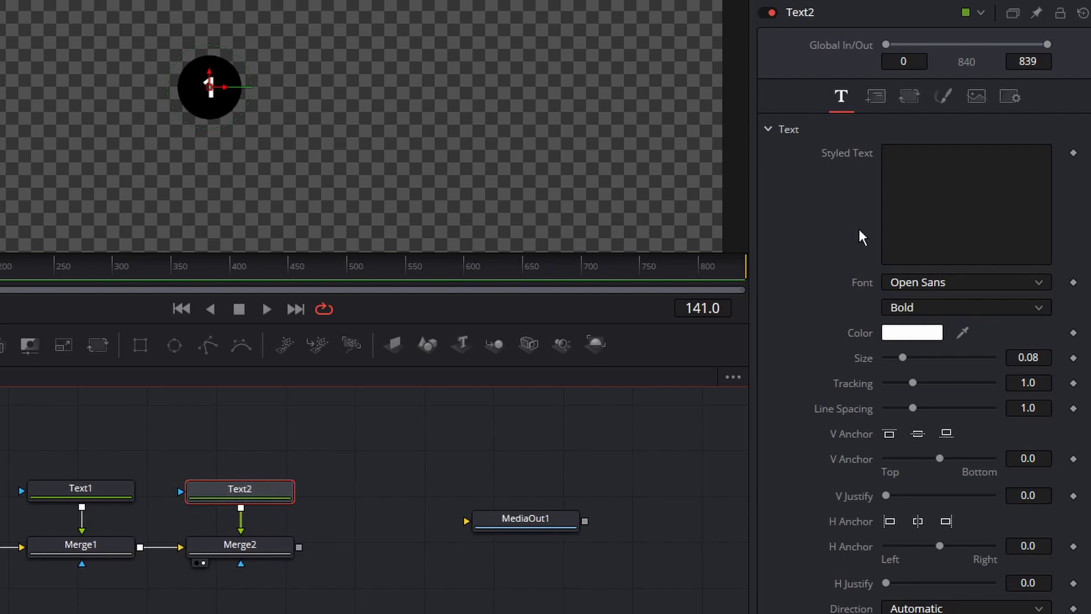
pyautogui.click(909, 188)
pyautogui.write('BULLE')
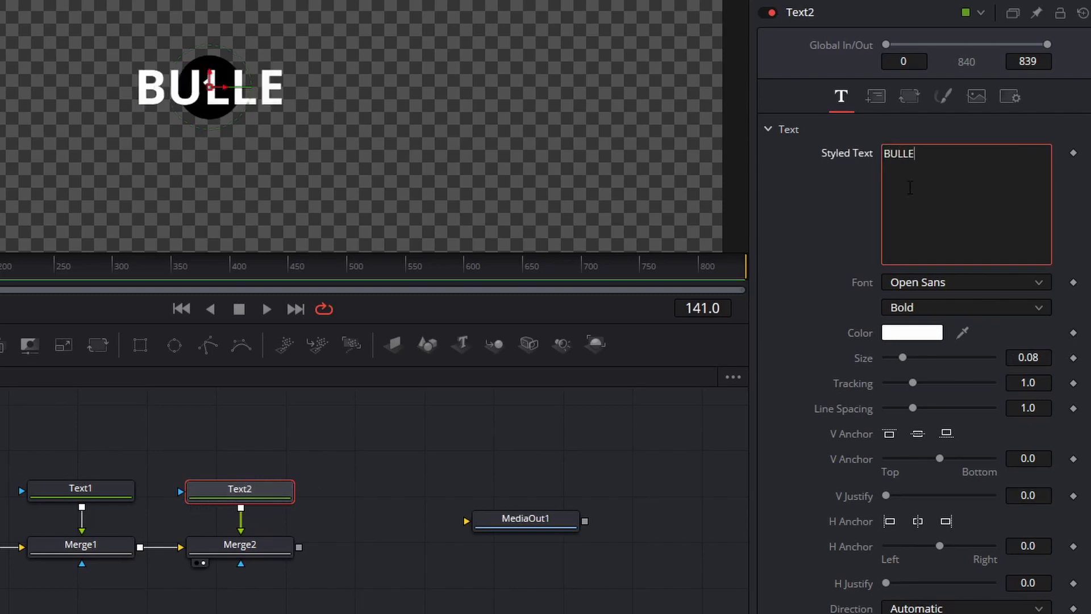
pyautogui.write('T TEXT')
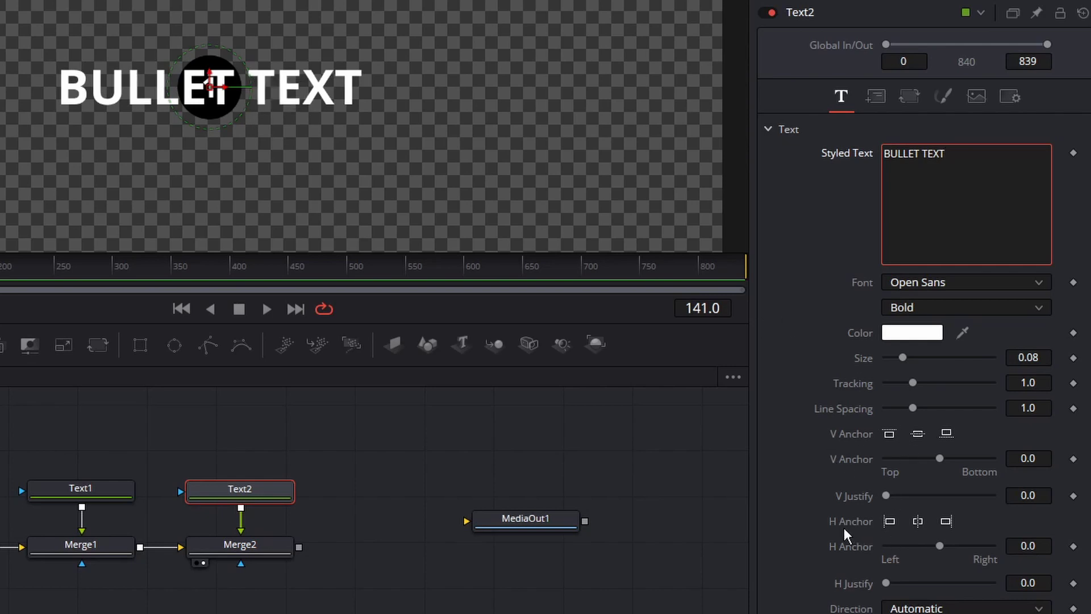
pyautogui.click(889, 520)
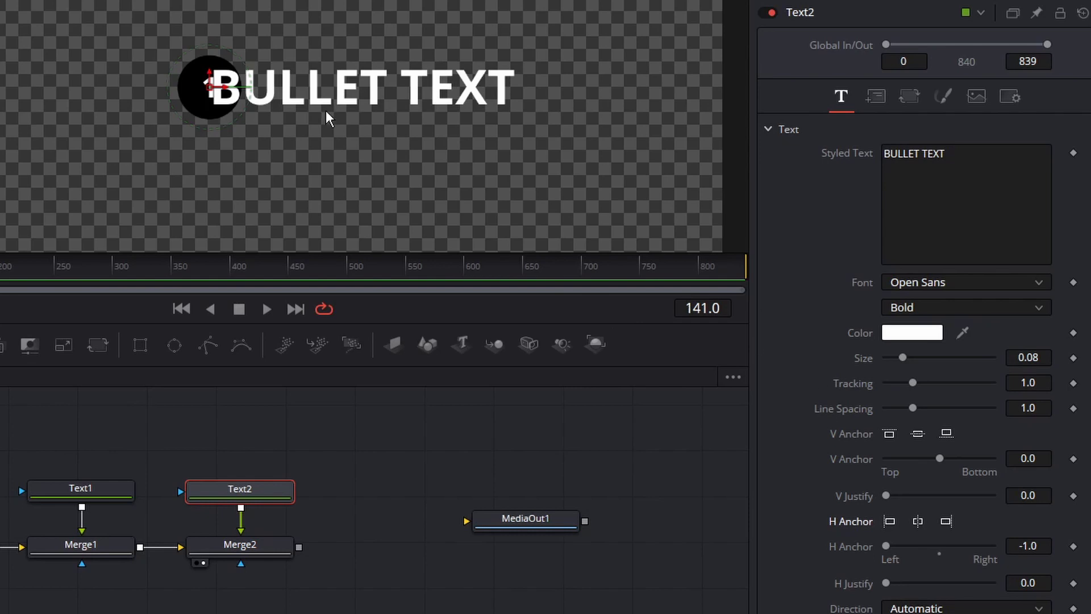
# Move the bullet text just to the right of the circle and reduce its size to 0.0512.
pyautogui.moveTo(227, 89); pyautogui.dragTo(259, 90)
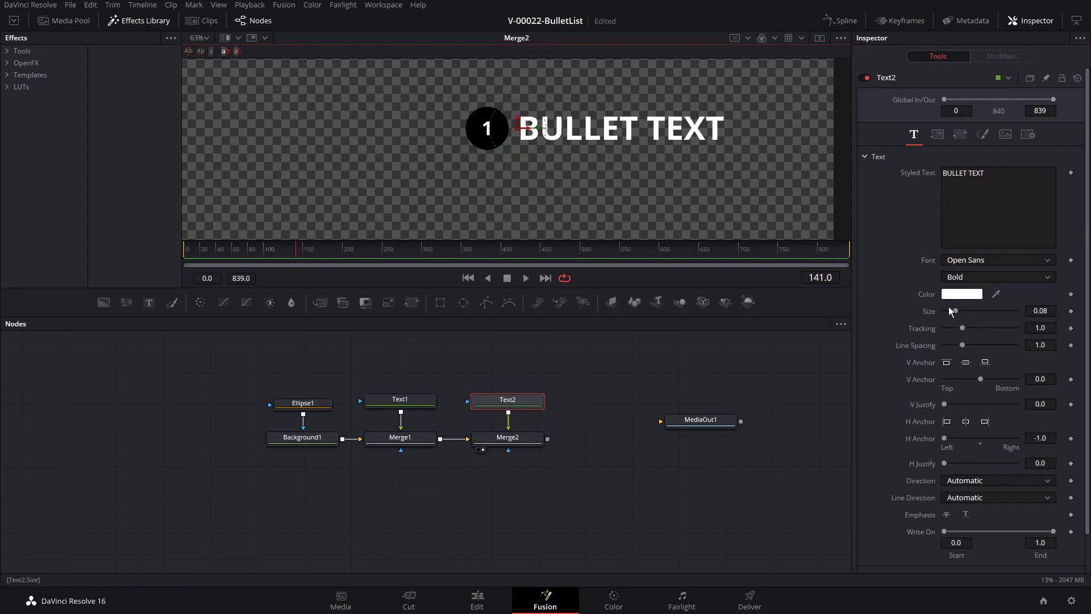
pyautogui.moveTo(954, 313); pyautogui.dragTo(952, 312)
pyautogui.scroll(-3, 534, 132)
pyautogui.scroll(1, 575, 183)
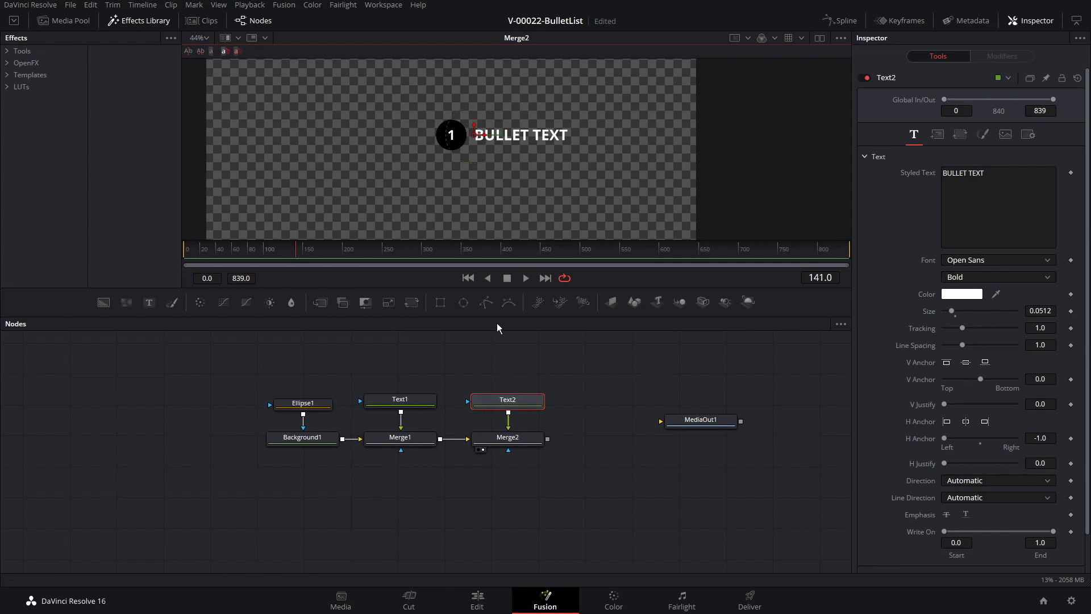
# Keyframe Ellipse1's Level, Width and Height at frame 0.
pyautogui.moveTo(240, 250); pyautogui.dragTo(187, 250)
pyautogui.click(312, 405)
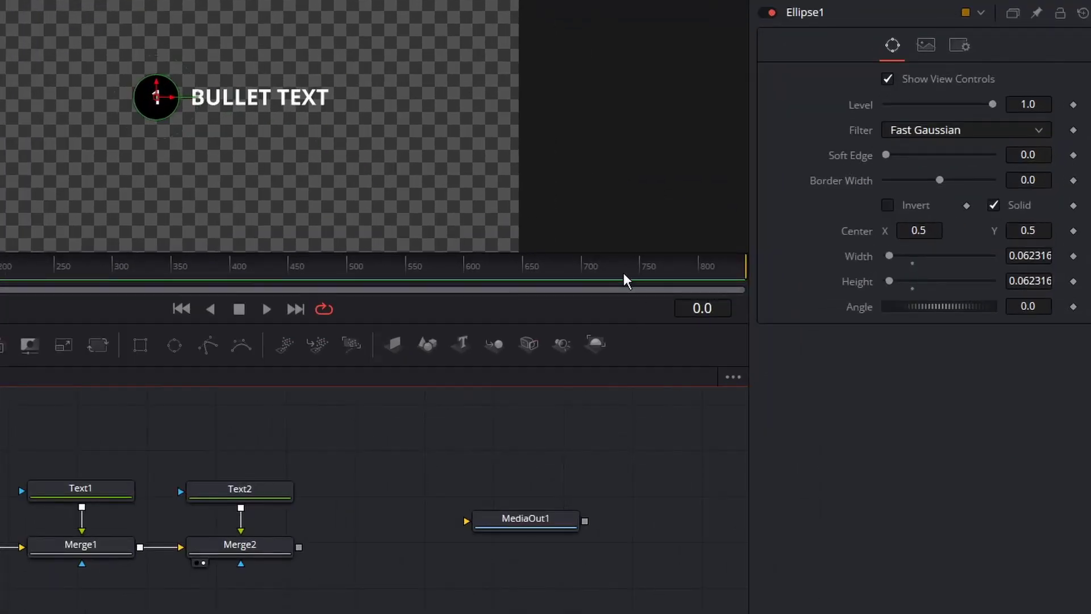
pyautogui.click(1072, 105)
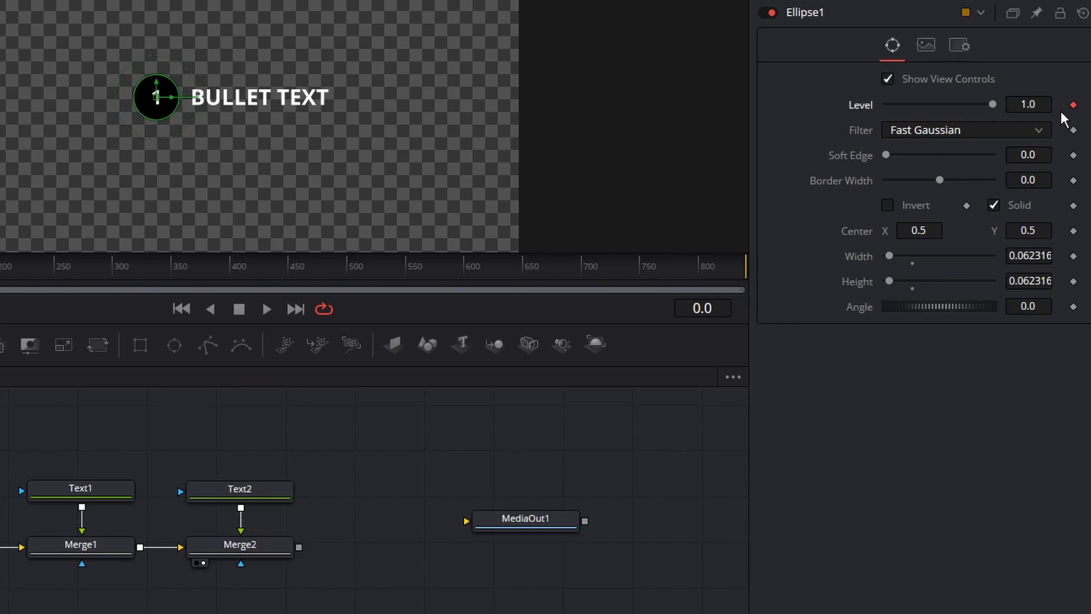
pyautogui.click(1073, 256)
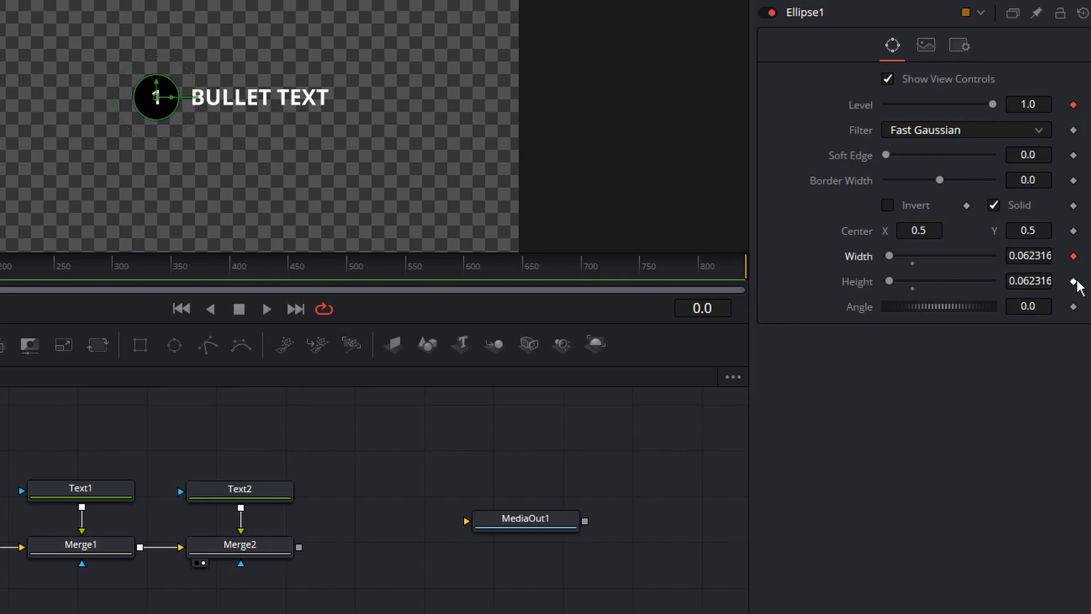
pyautogui.click(1073, 281)
# Add keyframes for Ellipse1's Level, Width and Height at frame 6, keeping their full values.
pyautogui.press('Right')
pyautogui.press('Right')
pyautogui.press('Right')
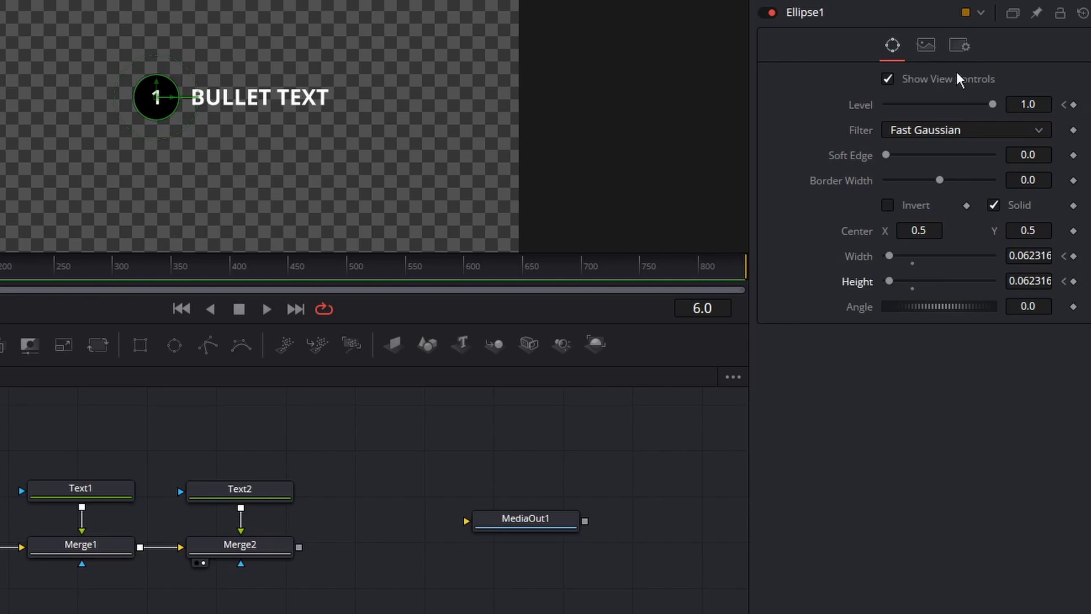
pyautogui.click(1074, 105)
pyautogui.click(1074, 256)
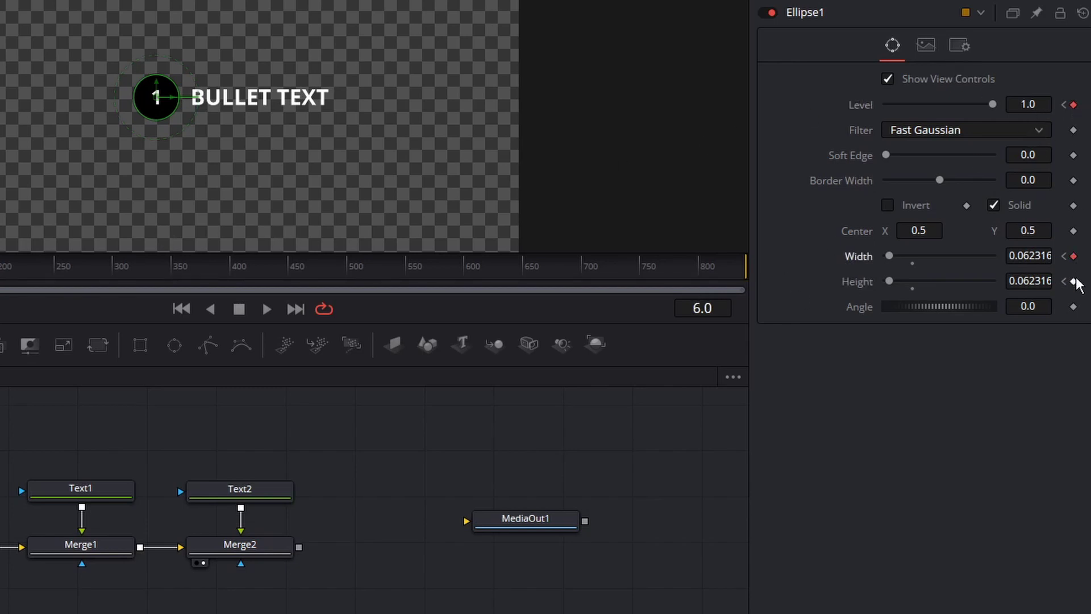
pyautogui.click(1071, 281)
# Set Ellipse1's Level, Width and Height to 0 at frame 0 and play back the circle's grow-in animation.
pyautogui.click(1064, 281)
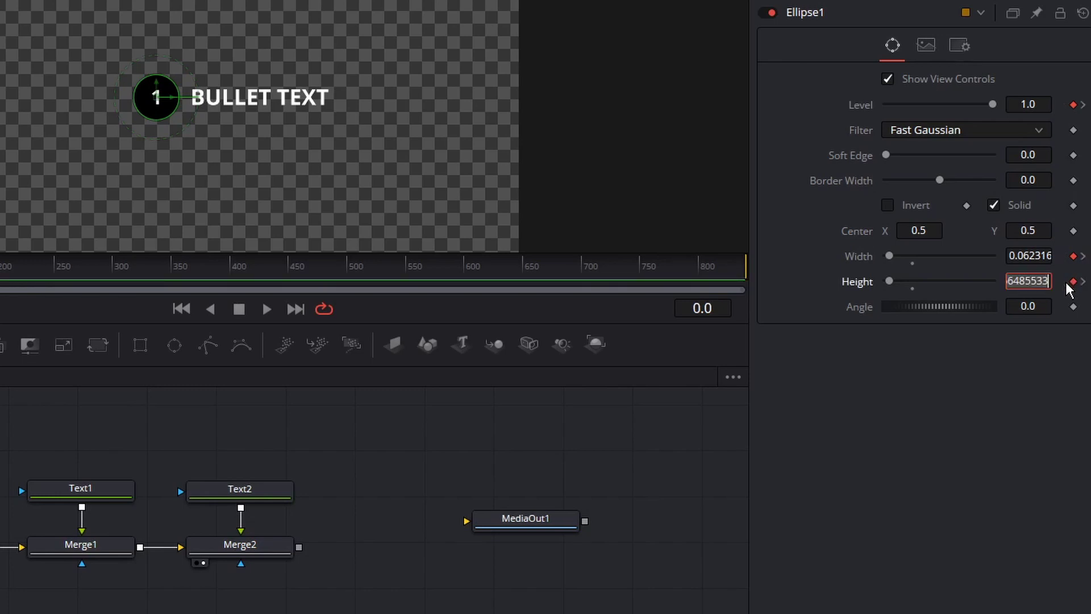
pyautogui.moveTo(991, 106); pyautogui.dragTo(851, 107)
pyautogui.moveTo(890, 257); pyautogui.dragTo(878, 281)
pyautogui.press('space')
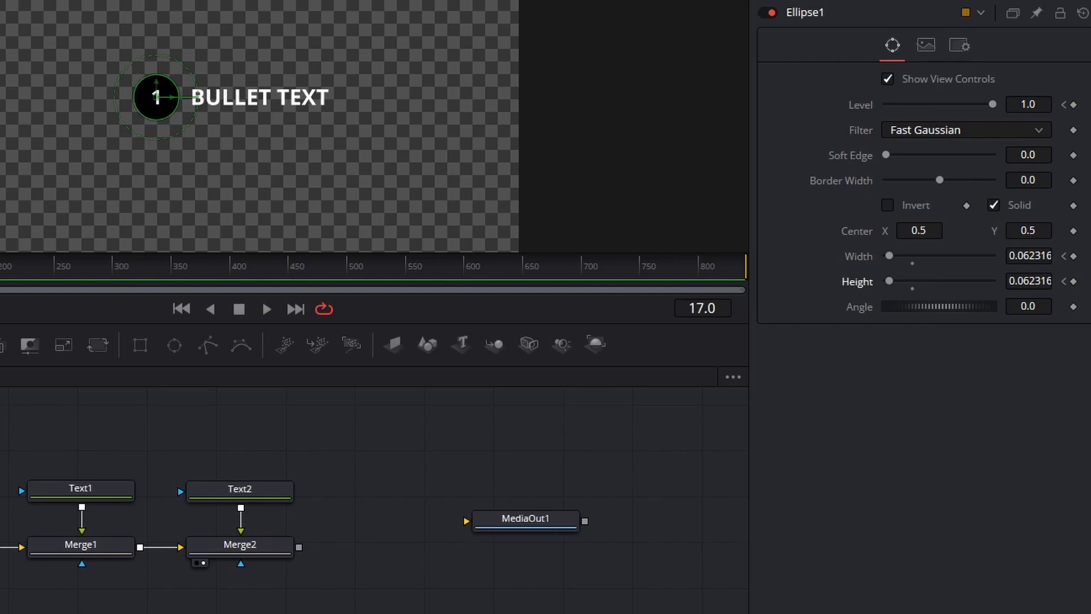
pyautogui.press('Home')
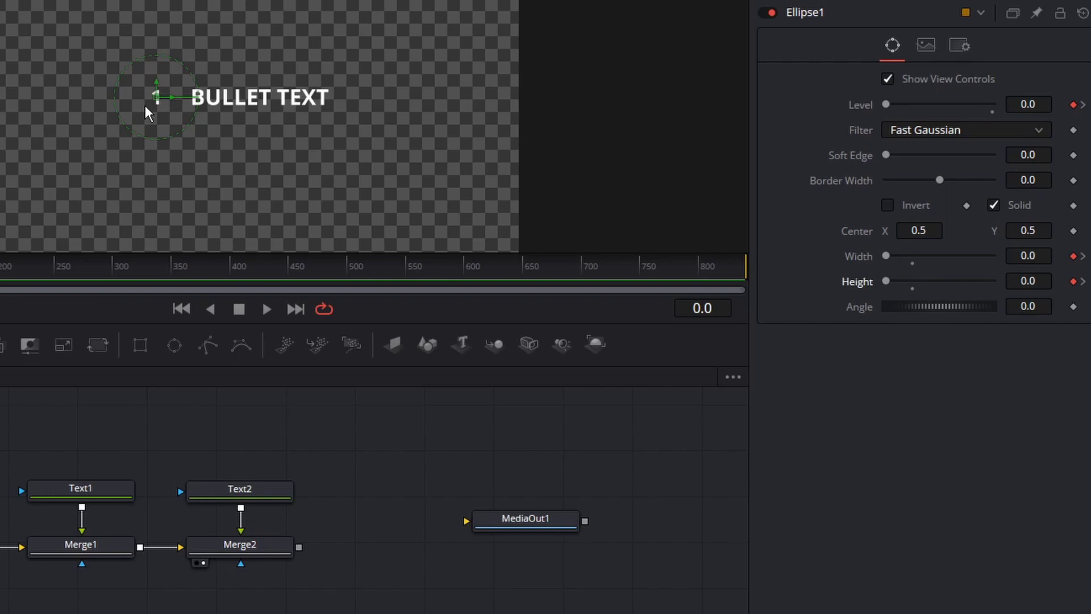
# Keyframe Merge1's Size and Blend at frame 0.
pyautogui.click(80, 488)
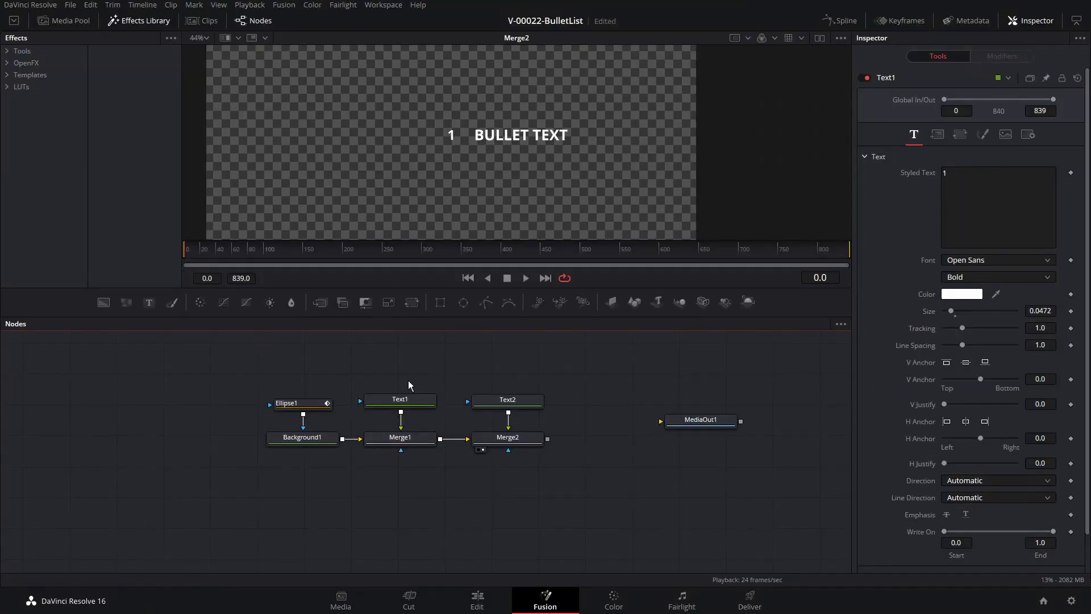
pyautogui.click(411, 439)
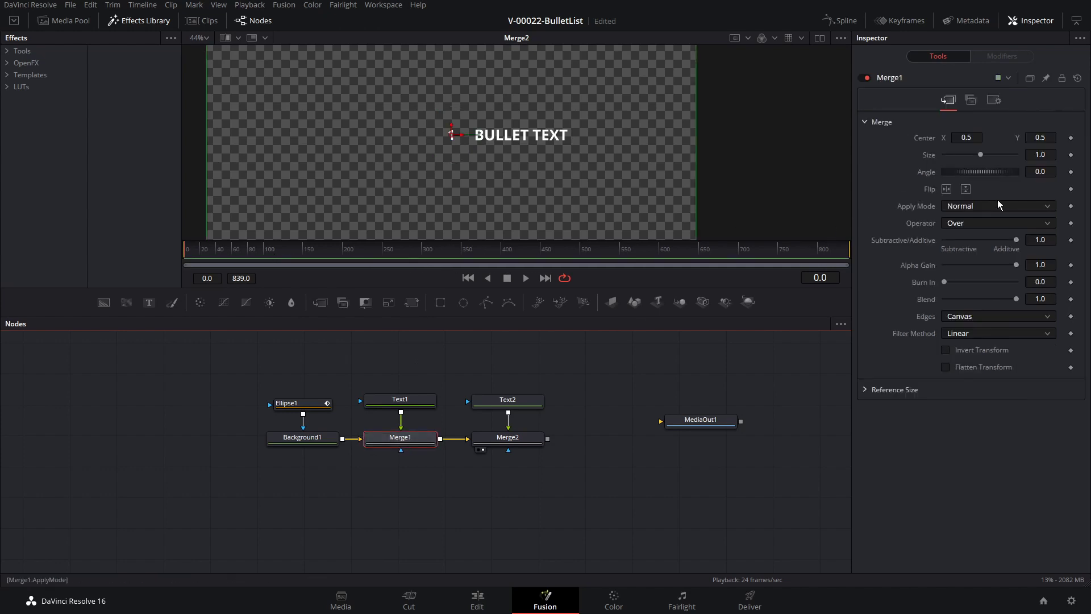
pyautogui.click(1070, 154)
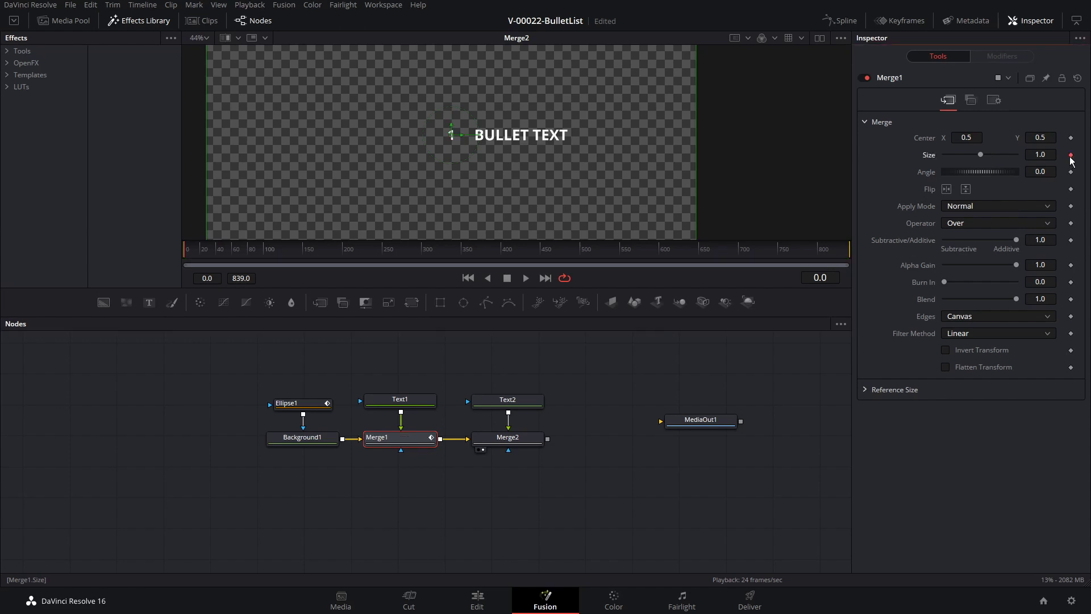
pyautogui.click(1071, 298)
pyautogui.moveTo(1017, 301)
pyautogui.mouseDown()
pyautogui.moveTo(978, 301)
pyautogui.moveTo(1020, 299)
pyautogui.mouseUp()
# Add keyframes for Merge1's Size and Blend at frame 5, keeping both at 1.0.
pyautogui.press('Right')
pyautogui.press('Right')
pyautogui.press('Right')
pyautogui.press('Right')
pyautogui.press('Right')
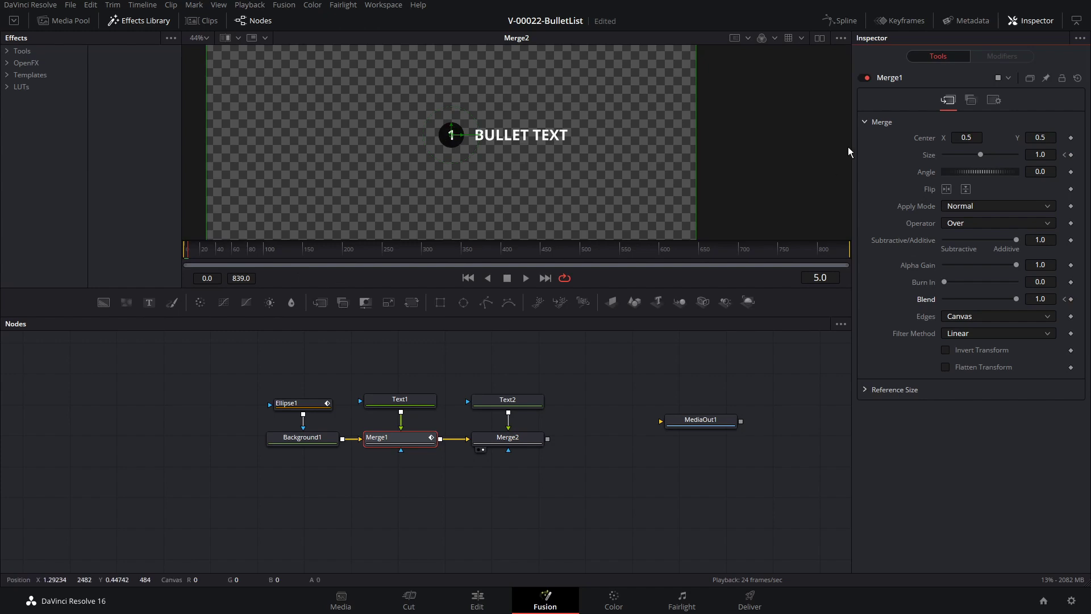
pyautogui.click(1071, 156)
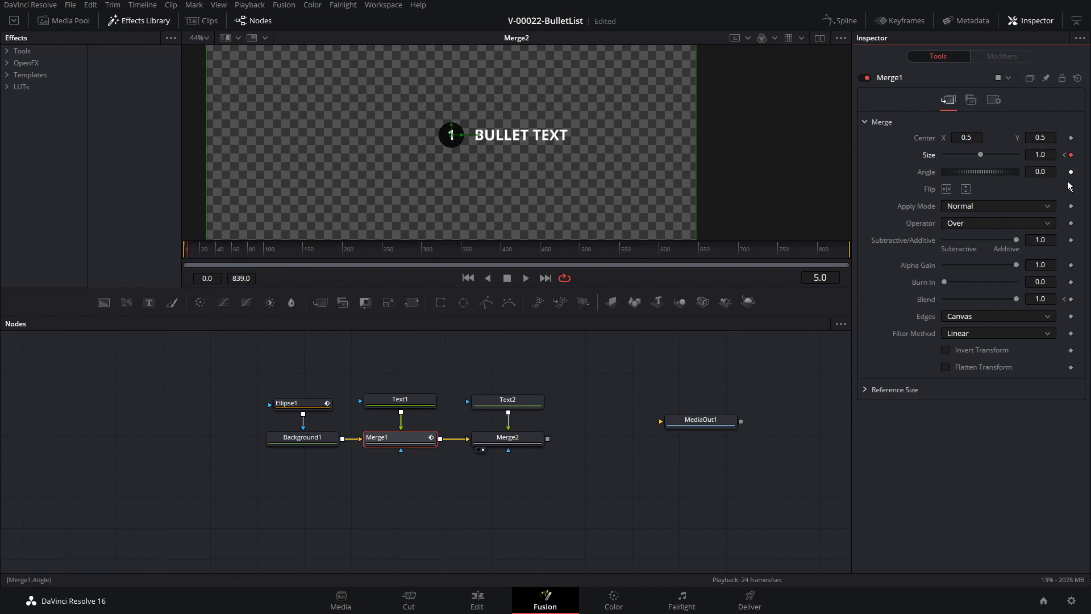
pyautogui.click(1071, 300)
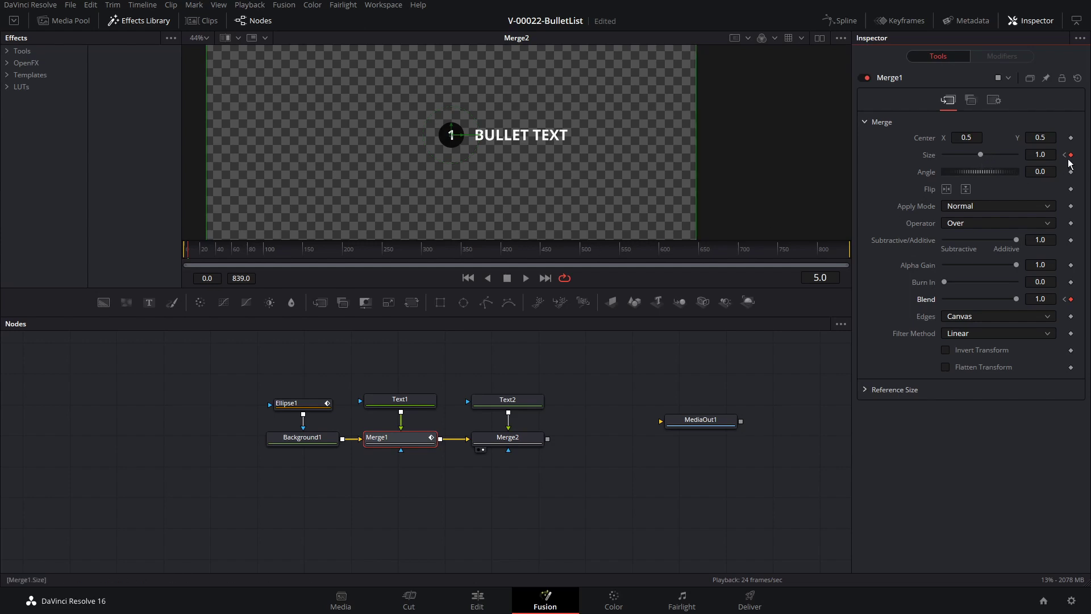
# At frame 0, set Merge1's Size to 4.81 and Blend to 0, and play back the number's animation.
pyautogui.click(1065, 154)
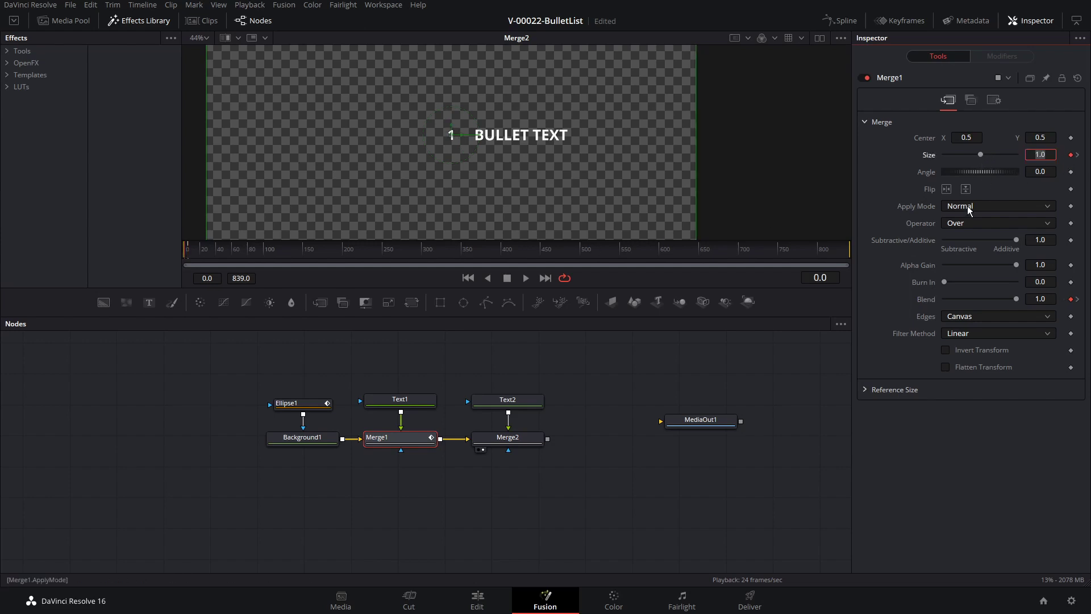
pyautogui.moveTo(984, 155); pyautogui.dragTo(1017, 152)
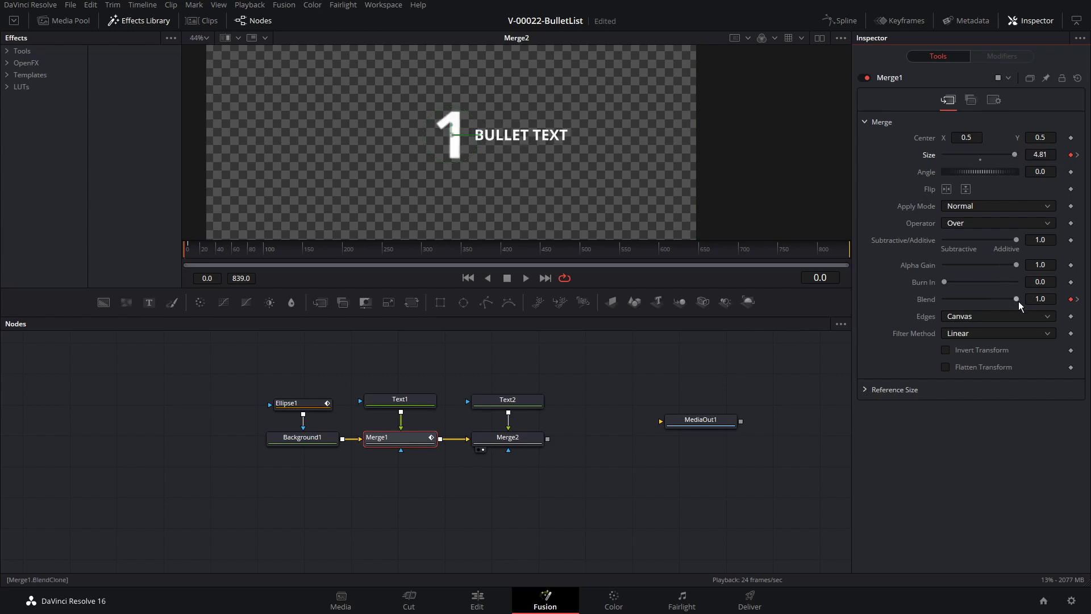
pyautogui.moveTo(1017, 299); pyautogui.dragTo(944, 302)
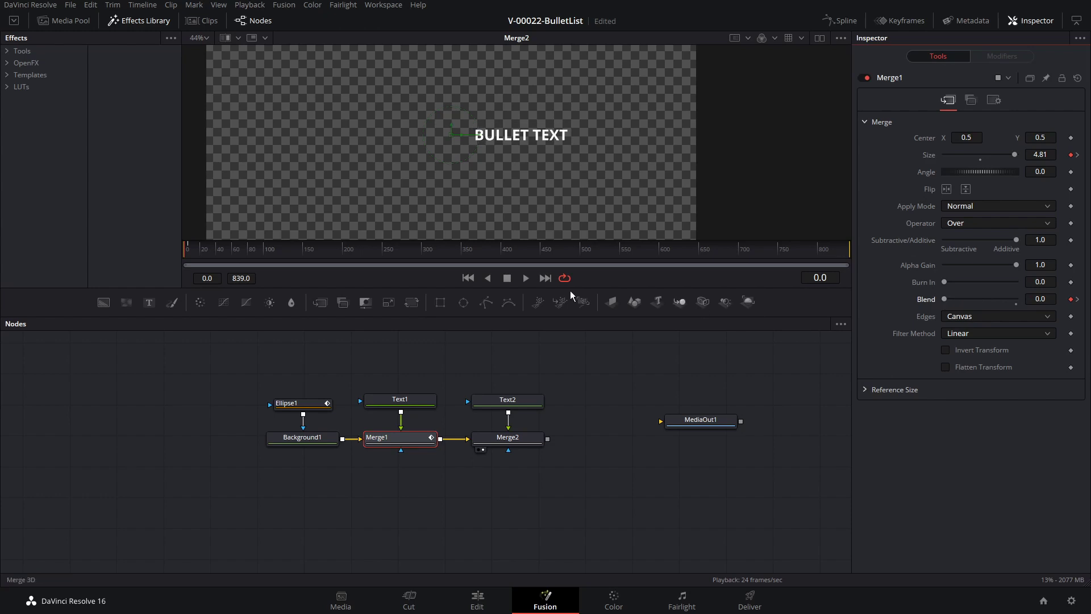
pyautogui.press('space')
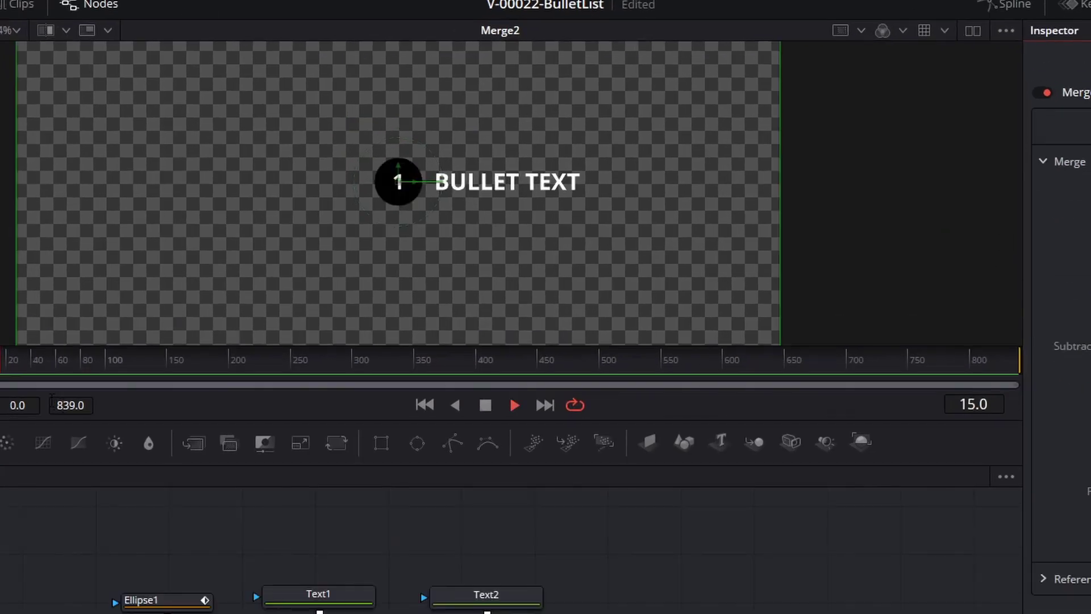
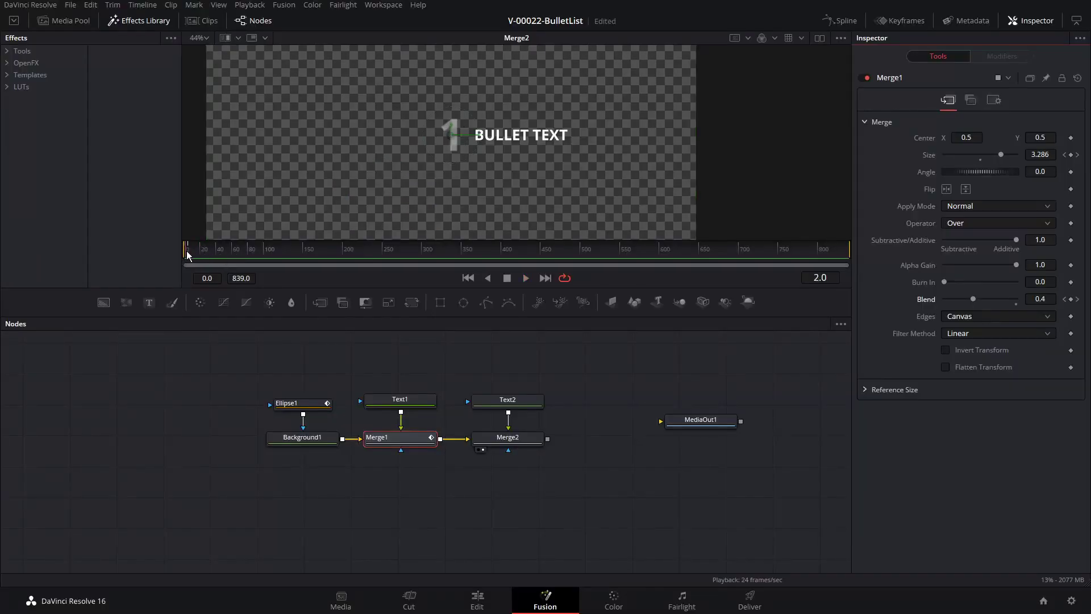
# At frame 6, keyframe Text2's Write On with its End value set to 0.
pyautogui.press('Right')
pyautogui.press('Right')
pyautogui.press('Right')
pyautogui.press('Right')
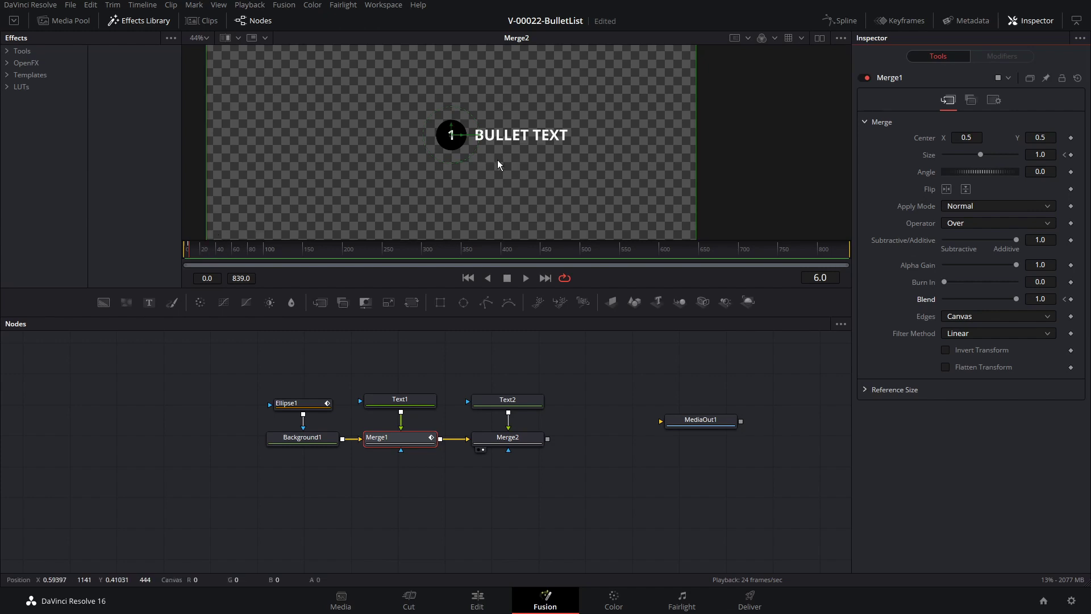
pyautogui.click(510, 401)
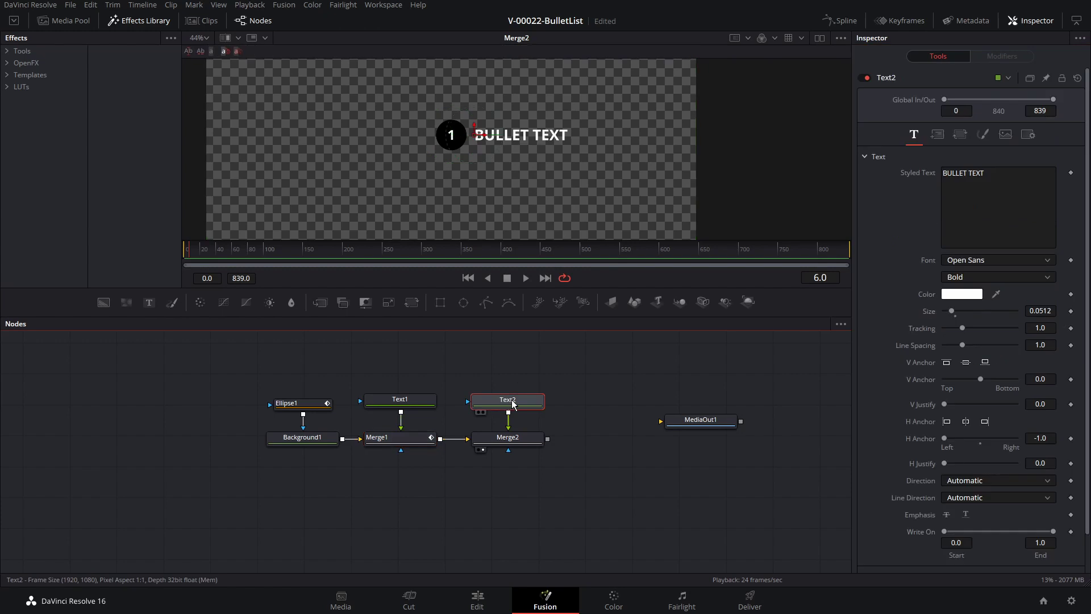
pyautogui.click(1071, 532)
pyautogui.moveTo(1054, 532); pyautogui.dragTo(938, 517)
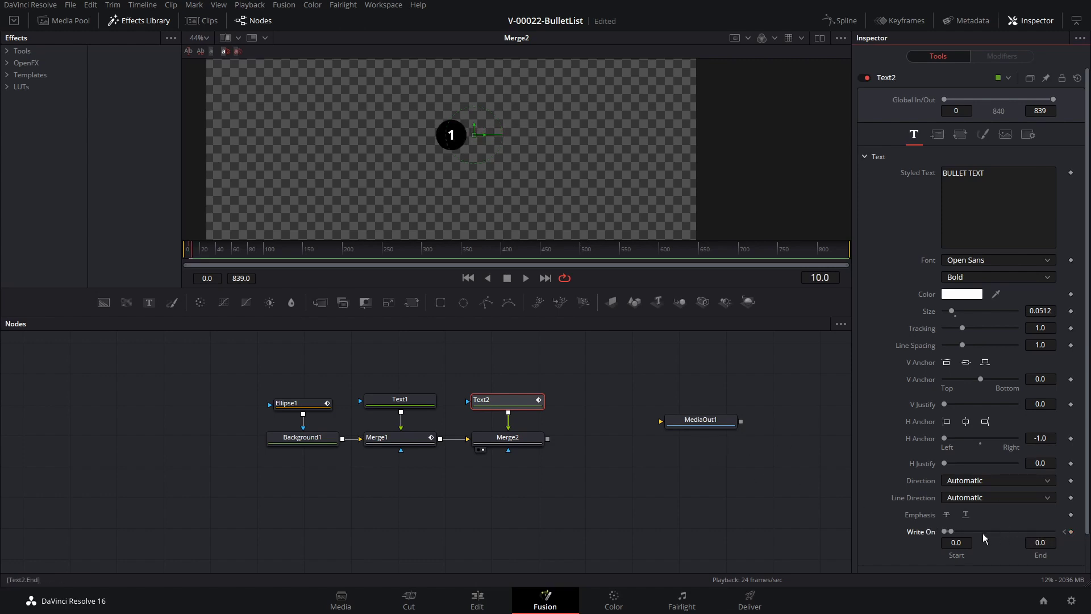
# Set Text2's Write On End to 1.0 at frame 10, play back the text reveal and return to frame 0.
pyautogui.moveTo(954, 531); pyautogui.dragTo(1067, 533)
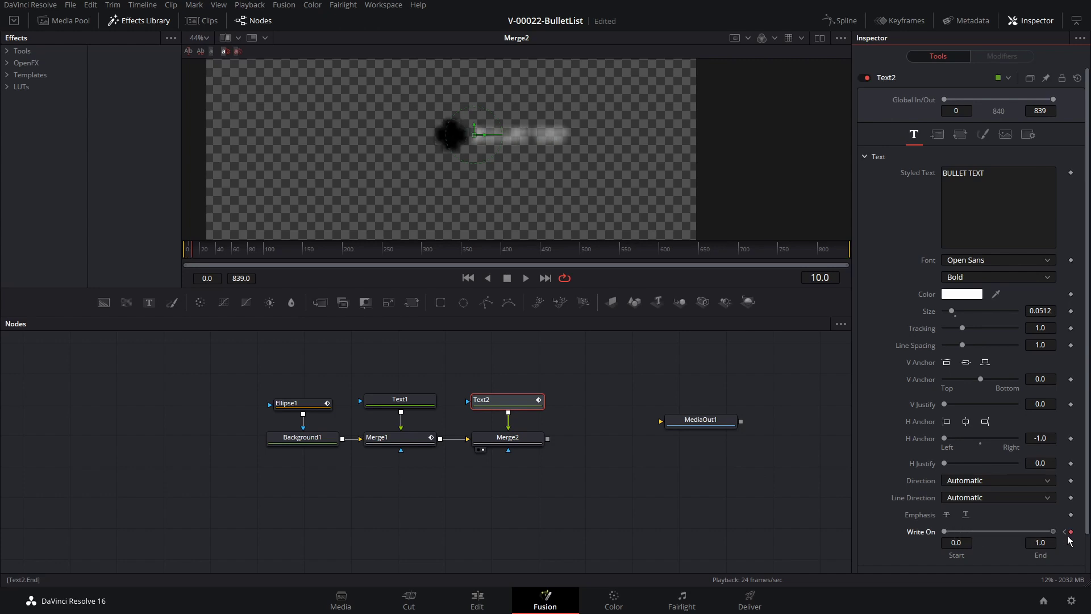
pyautogui.press('space')
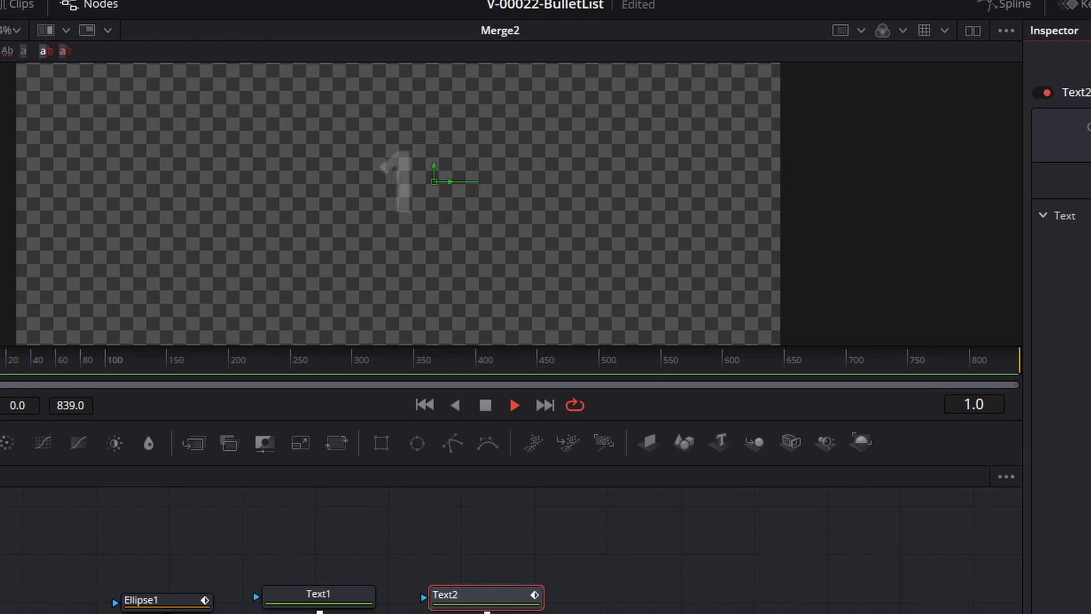
pyautogui.press('space')
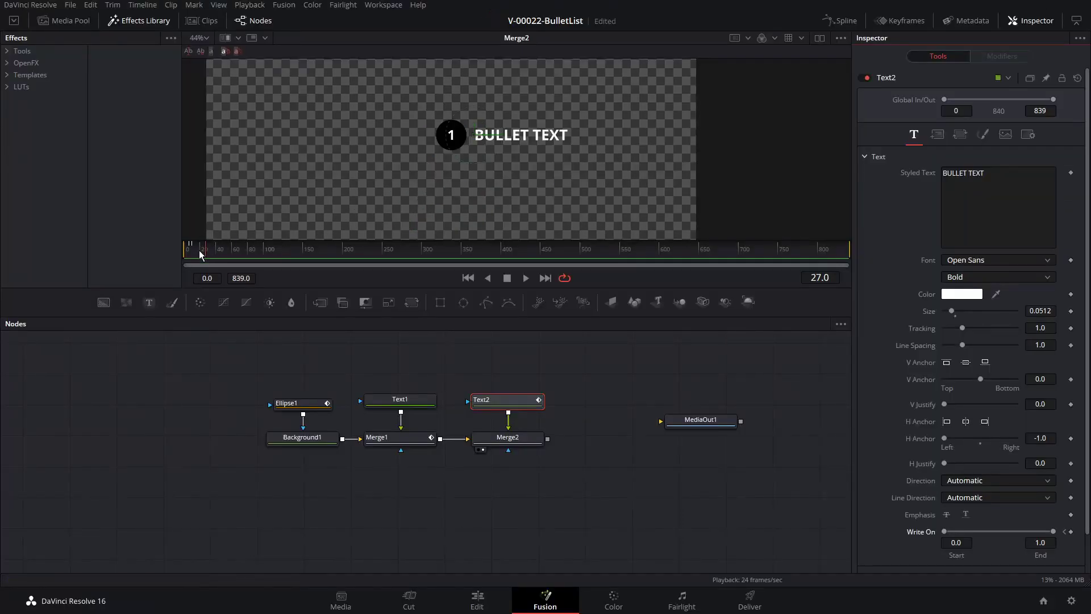
pyautogui.moveTo(14, 362); pyautogui.dragTo(0, 361)
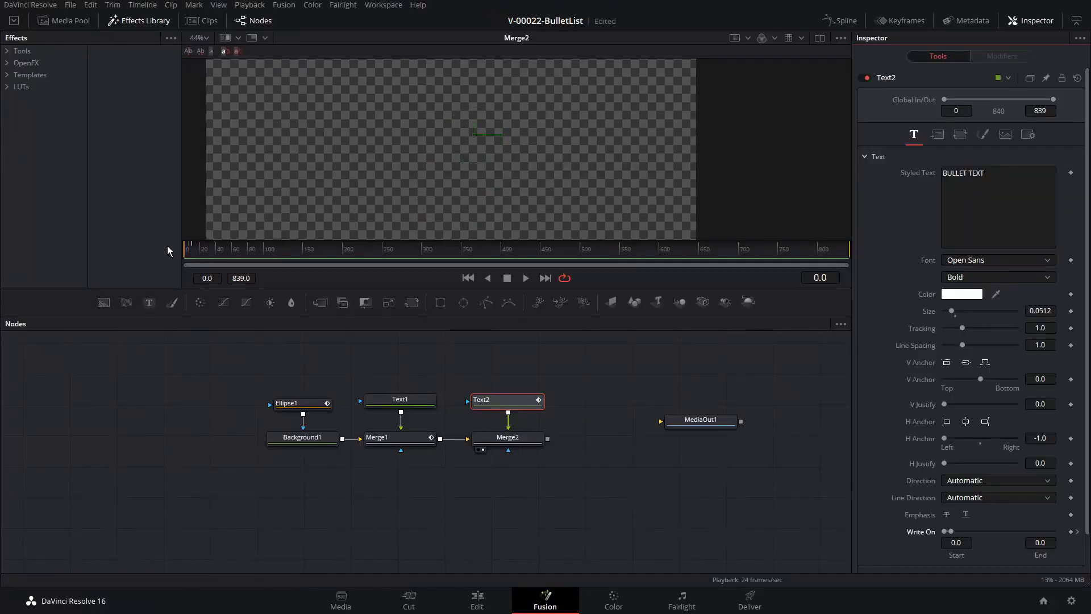
# Smooth all the animation curves of Ellipse1, Merge1 and Text2 in the Spline editor and play back the result.
pyautogui.click(841, 21)
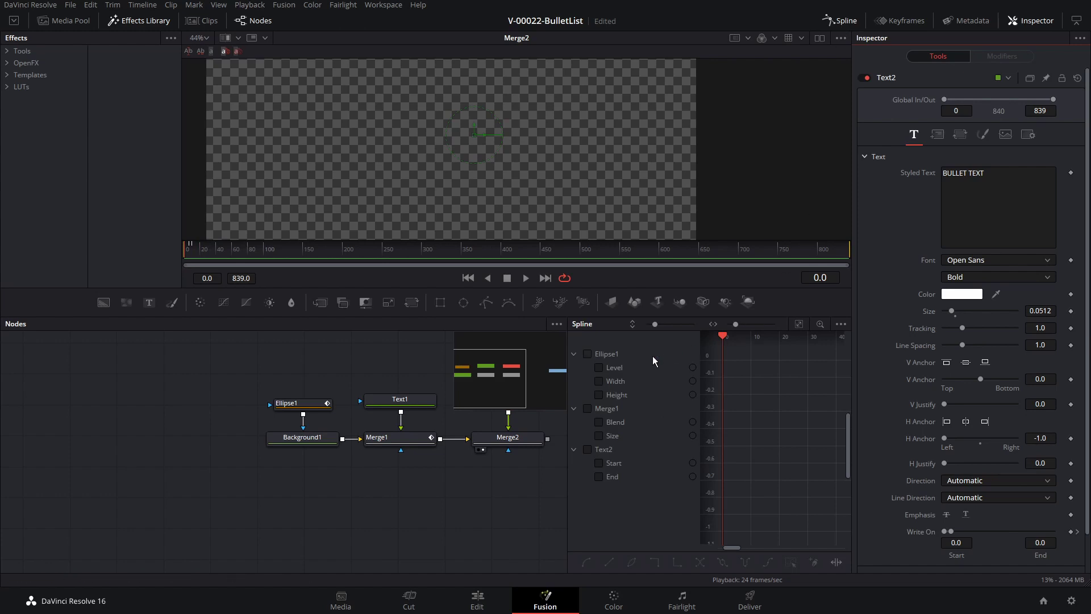
pyautogui.click(606, 408)
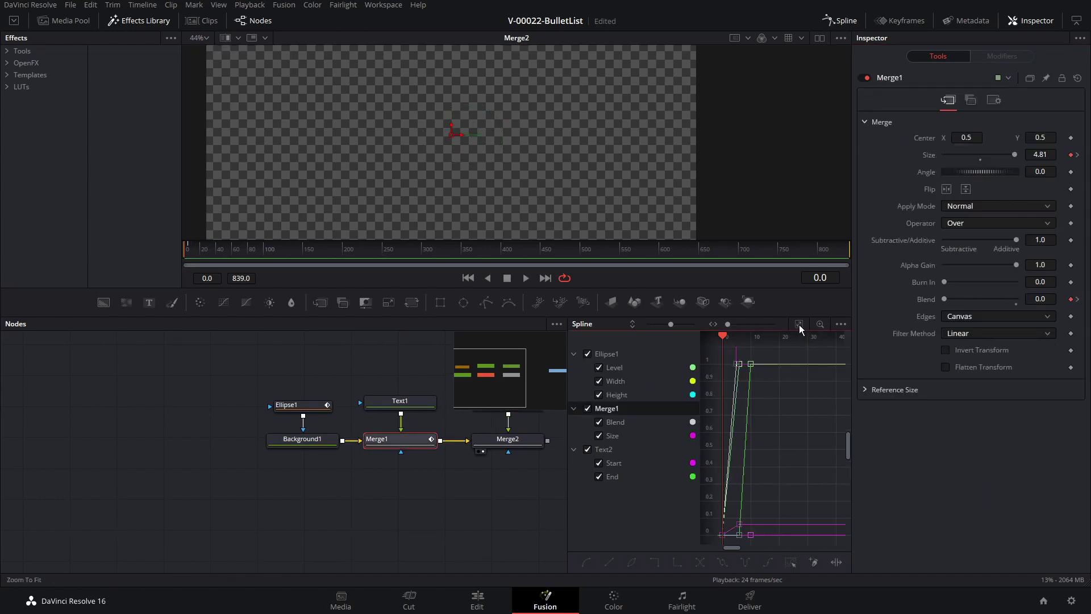
pyautogui.click(799, 326)
pyautogui.moveTo(850, 340); pyautogui.dragTo(1085, 341)
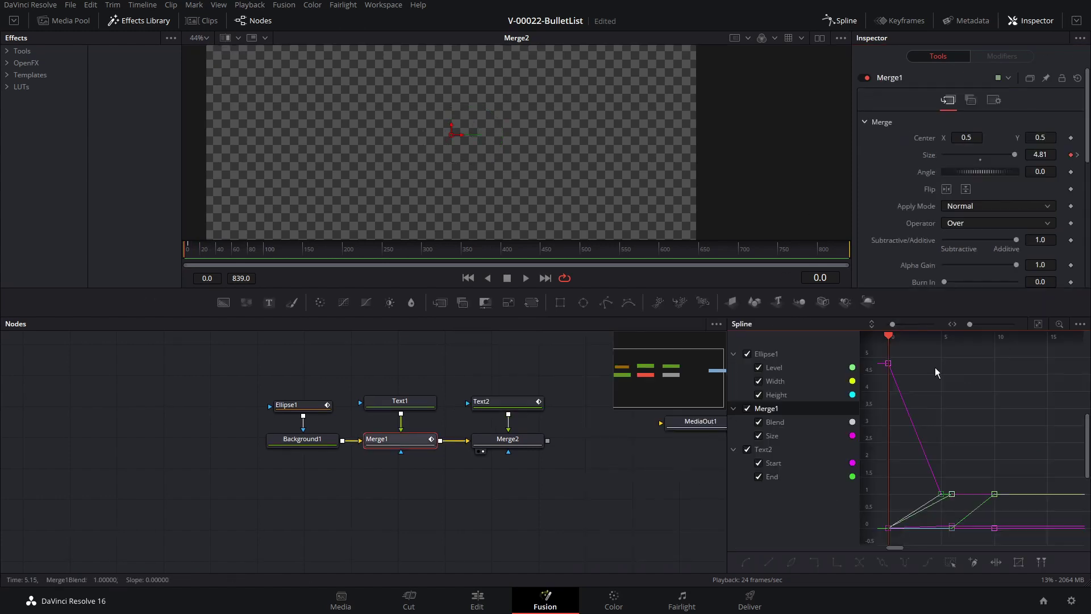
pyautogui.moveTo(628, 348); pyautogui.dragTo(1066, 547)
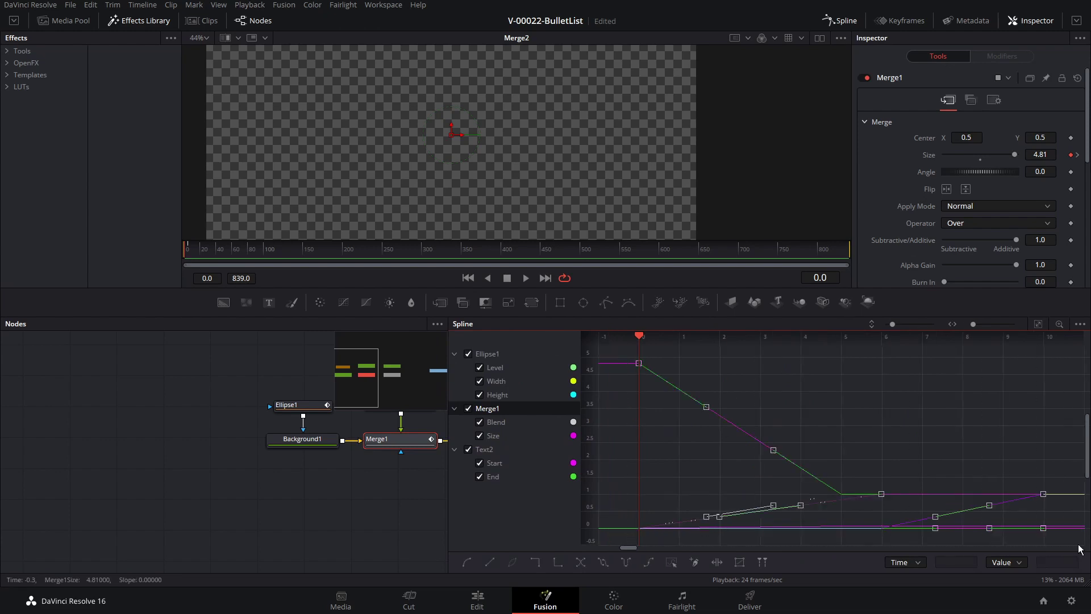
pyautogui.click(473, 561)
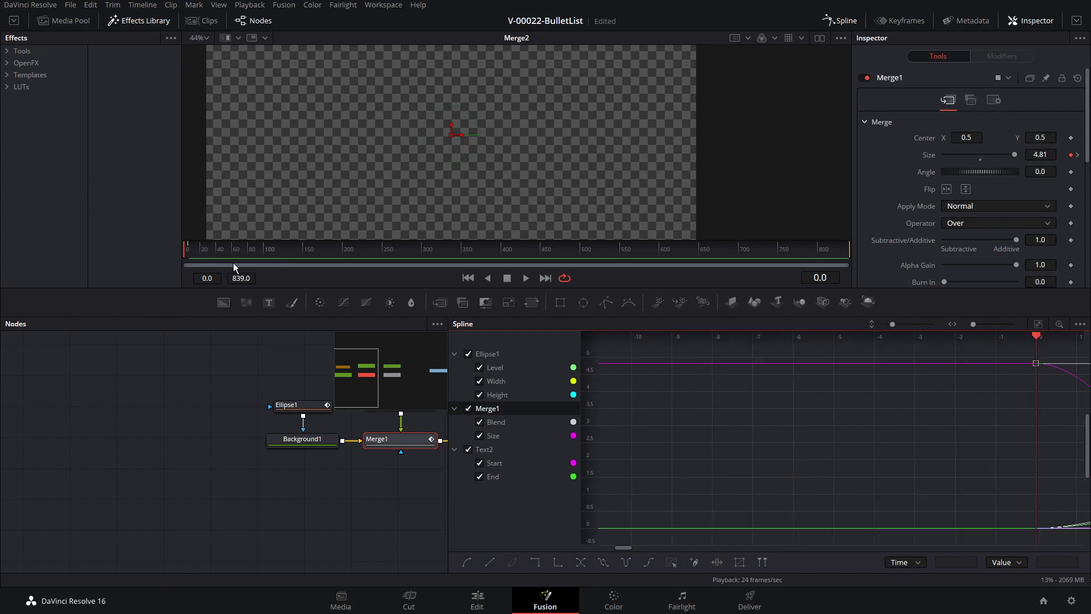
pyautogui.press('space')
pyautogui.press('space')
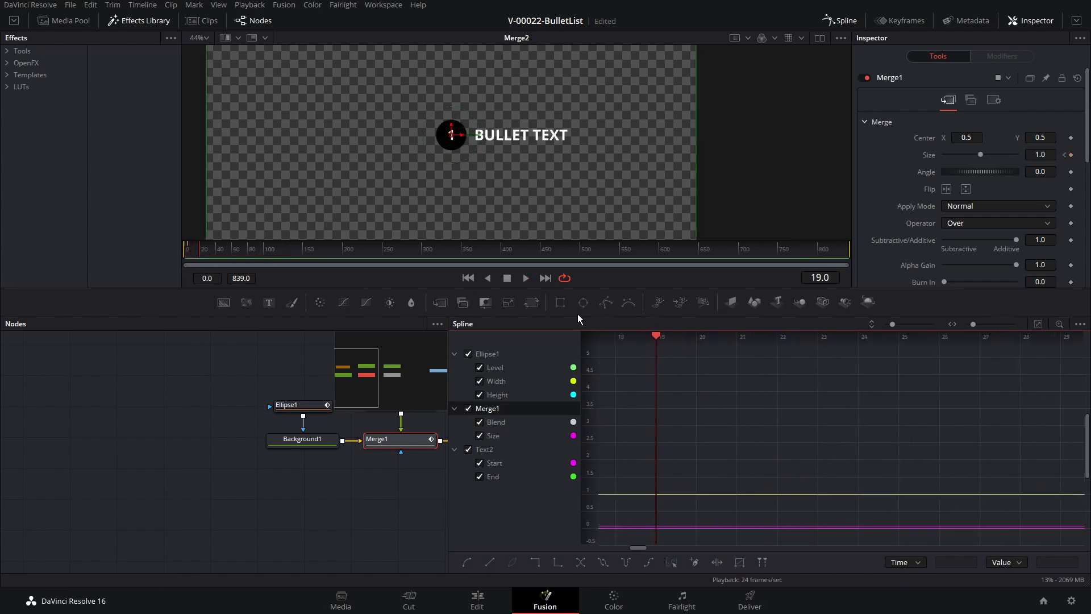
pyautogui.click(840, 21)
# Move MediaOut1 farther from the chain and add two Transform nodes in a row after Merge2.
pyautogui.moveTo(806, 420); pyautogui.dragTo(835, 424)
pyautogui.click(533, 443)
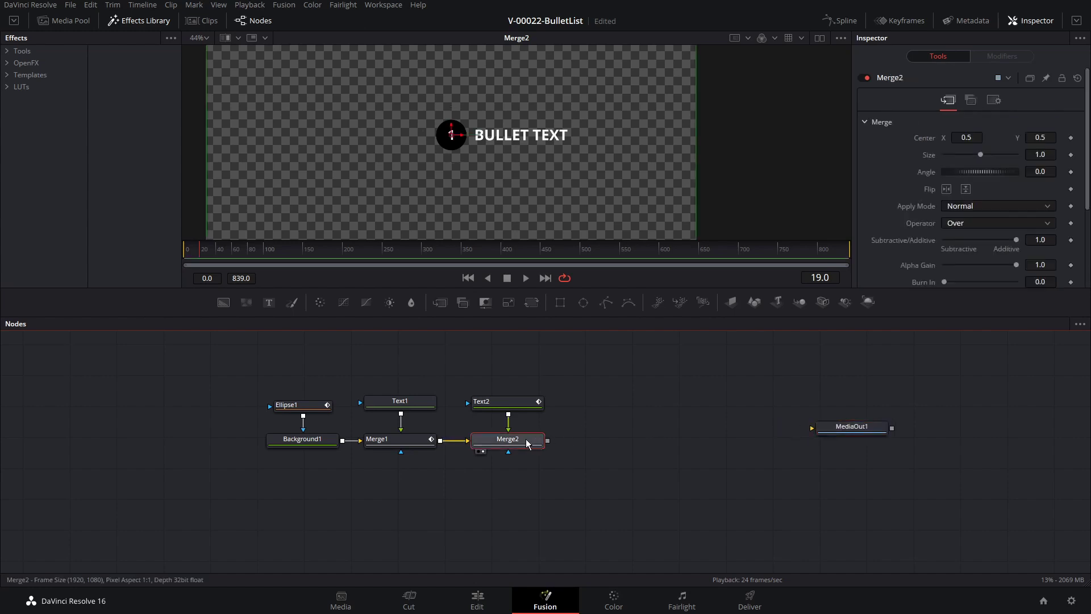
pyautogui.click(533, 304)
pyautogui.moveTo(518, 471); pyautogui.dragTo(614, 438)
pyautogui.click(532, 302)
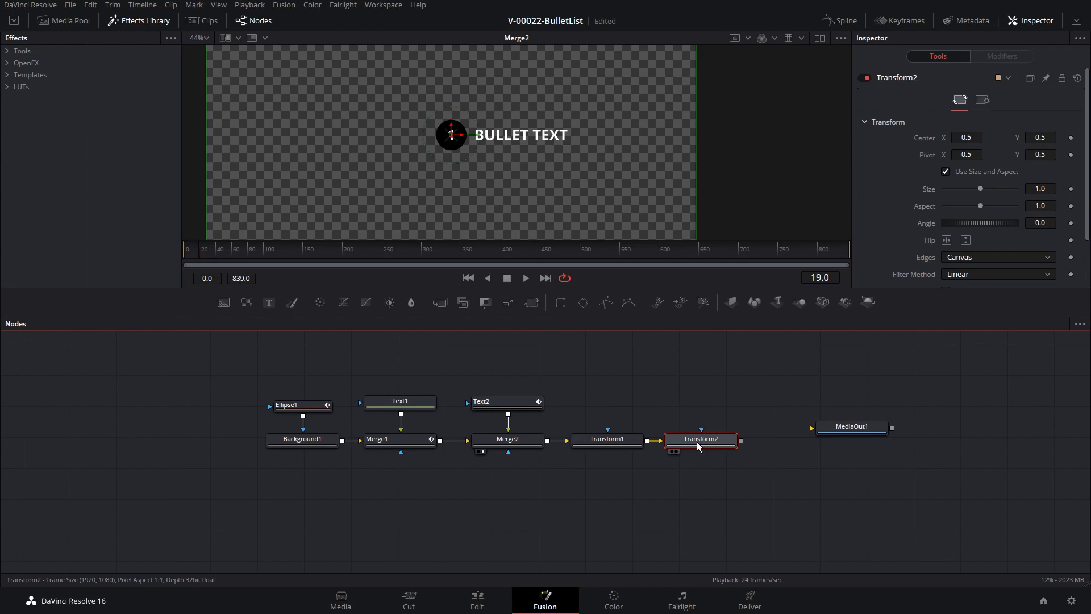
# Add a Time Speed node after Transform2.
pyautogui.hotkey('shift', 'space')
pyautogui.write('timesp')
pyautogui.press('BackSpace')
pyautogui.press('BackSpace')
pyautogui.press('BackSpace')
pyautogui.write('mesp')
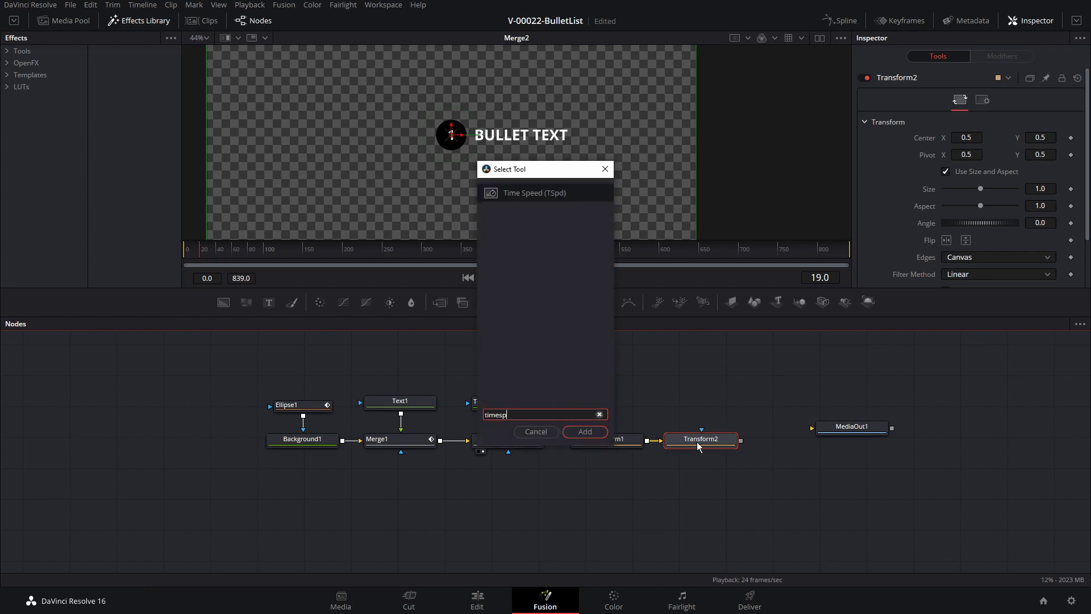
pyautogui.press('Return')
# Move MediaOut1 and the whole bullet node chain farther apart to make room in the node graph.
pyautogui.moveTo(842, 436); pyautogui.dragTo(920, 439)
pyautogui.moveTo(802, 473); pyautogui.dragTo(269, 382)
pyautogui.moveTo(327, 410); pyautogui.dragTo(258, 389)
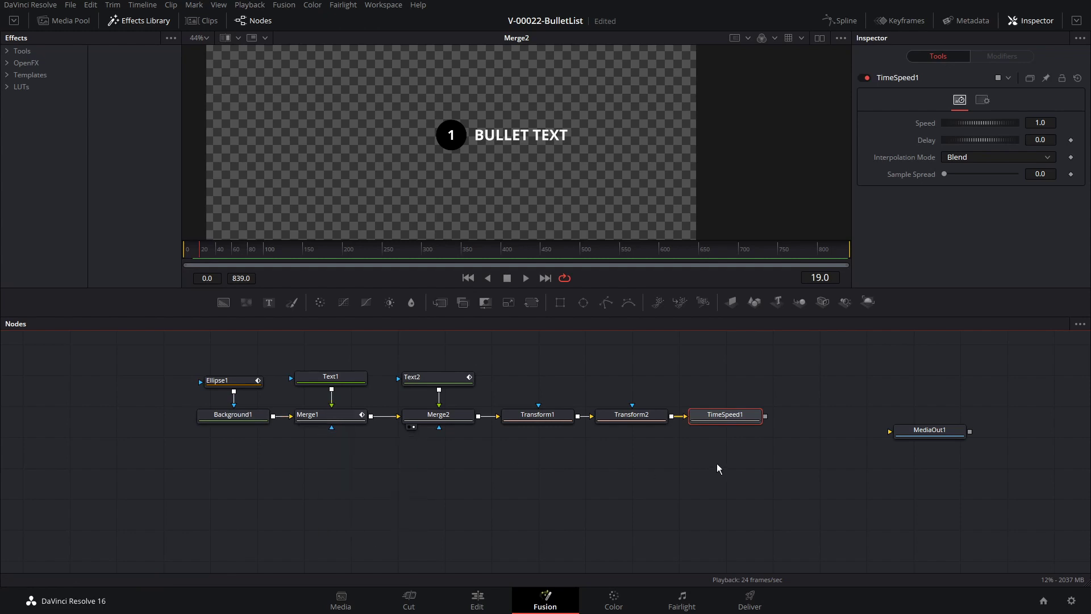
# Duplicate the whole bullet node chain from Ellipse1 to TimeSpeed1 and place the copy directly below the original.
pyautogui.moveTo(758, 469); pyautogui.dragTo(211, 360)
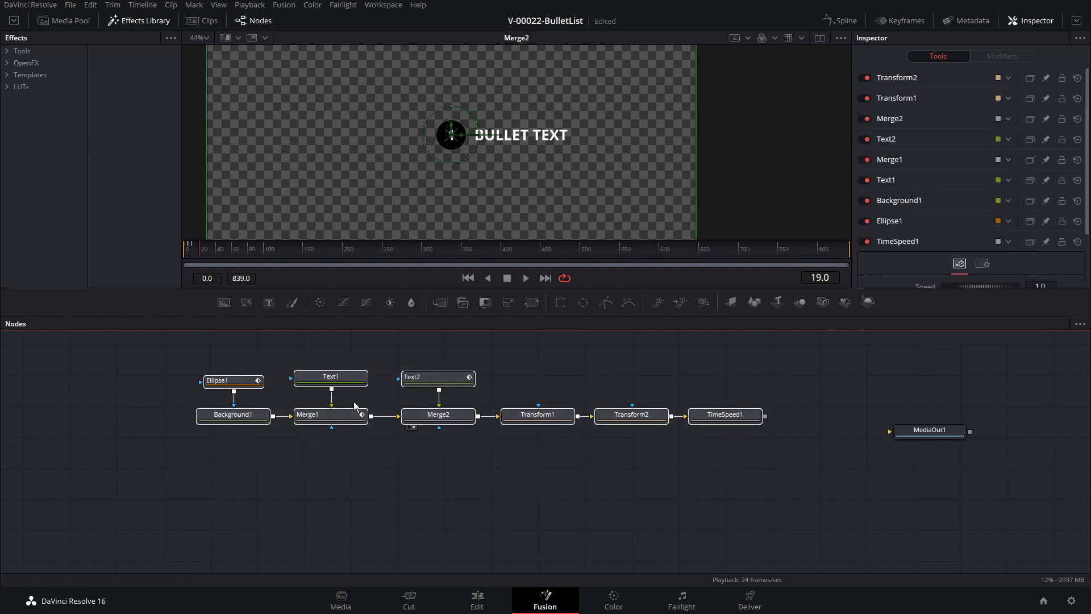
pyautogui.hotkey('ctrl', 'c')
pyautogui.hotkey('ctrl', 'v')
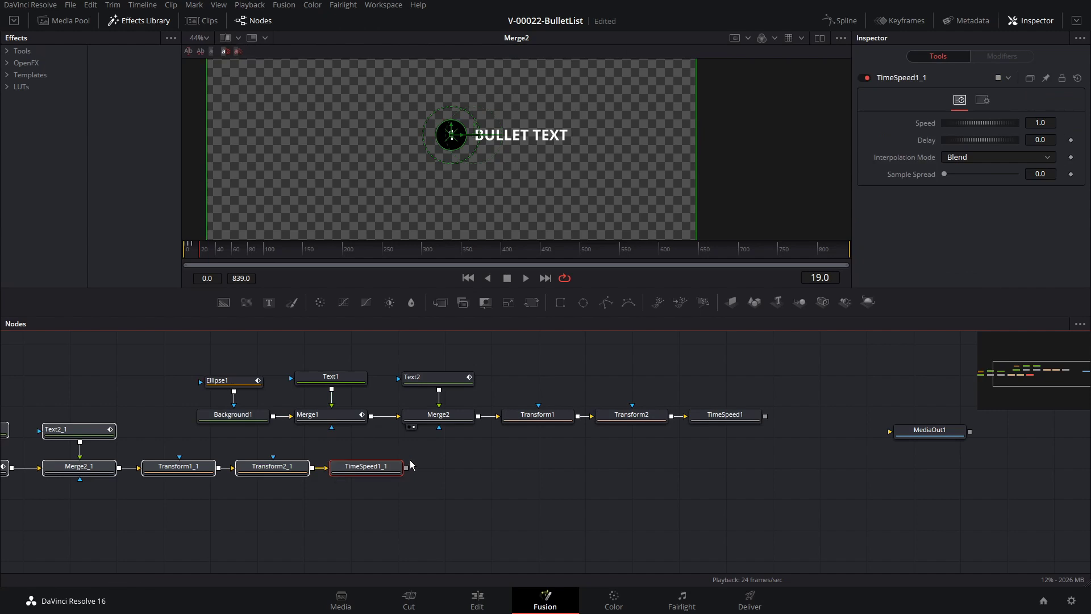
pyautogui.moveTo(410, 483); pyautogui.dragTo(775, 524)
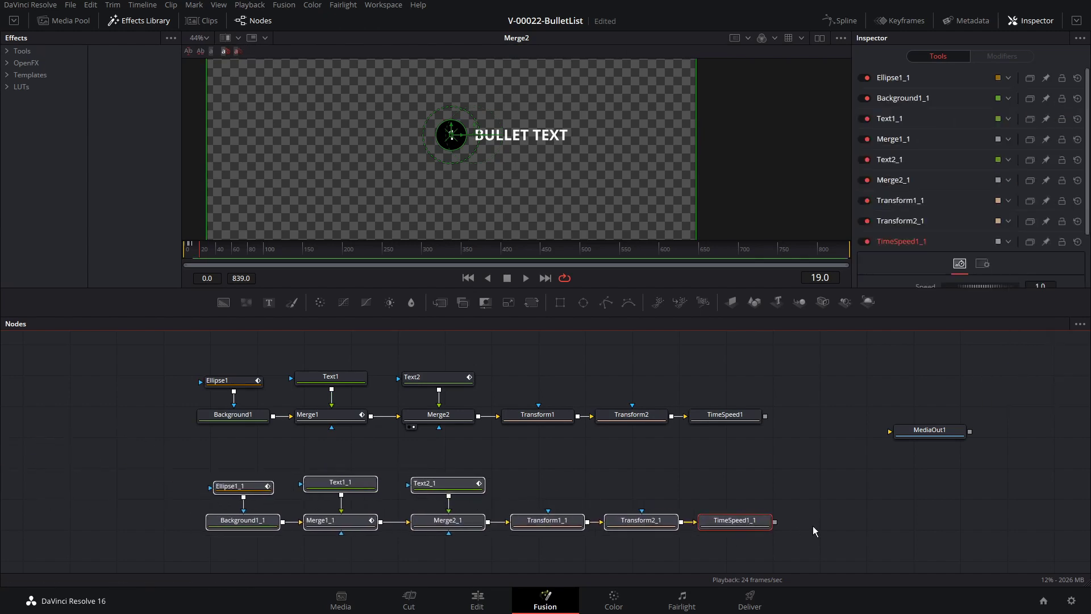
# Merge the TimeSpeed1 and TimeSpeed1_1 outputs, show the new merge in the viewer and set its Center Y to 0.372.
pyautogui.moveTo(765, 416); pyautogui.dragTo(774, 521)
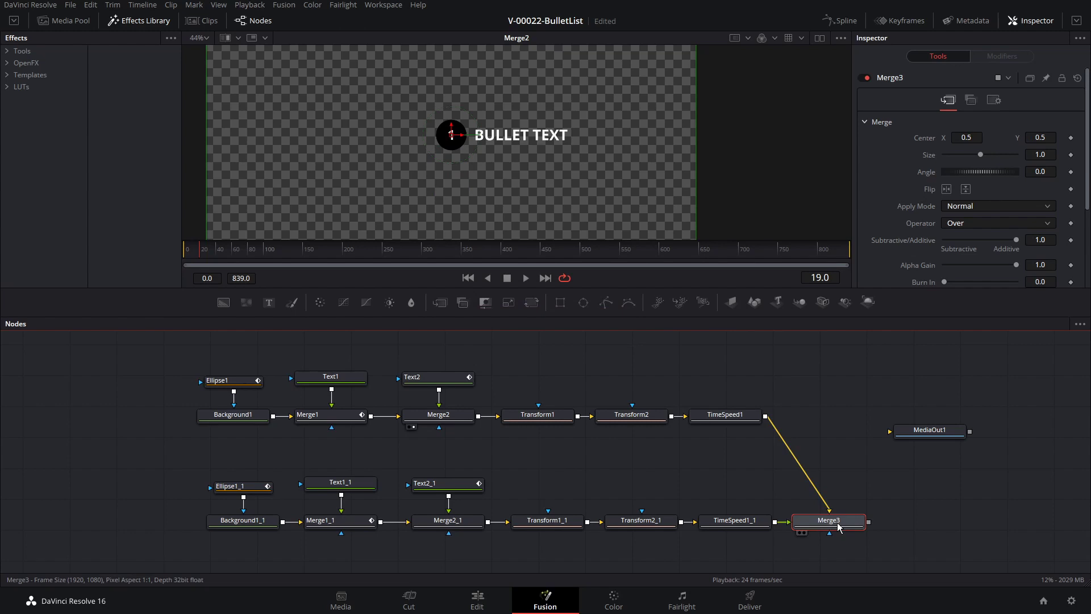
pyautogui.press('1')
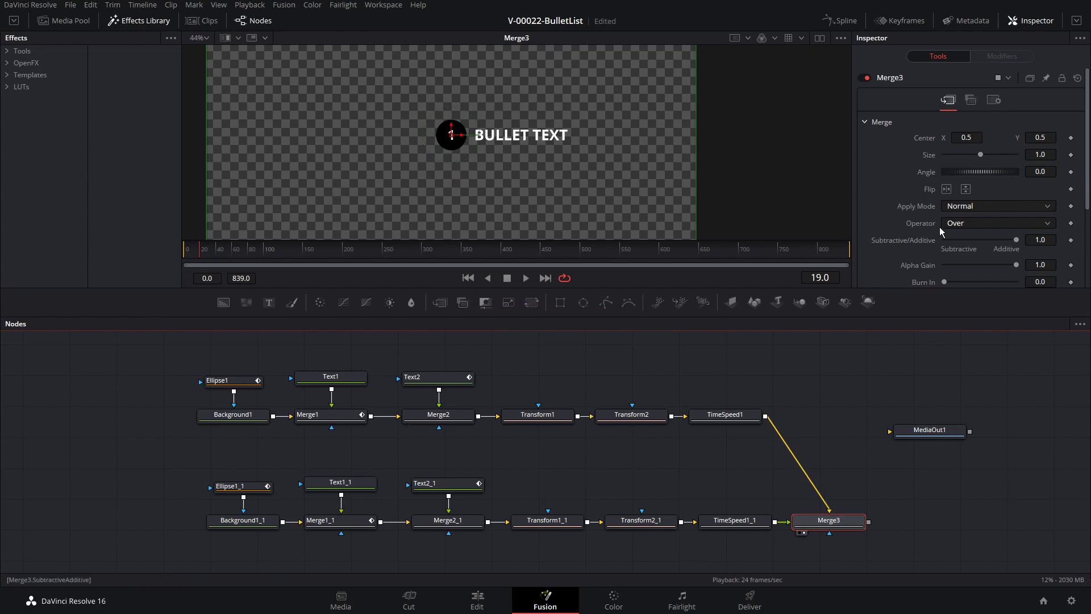
pyautogui.moveTo(1040, 137); pyautogui.dragTo(1005, 137)
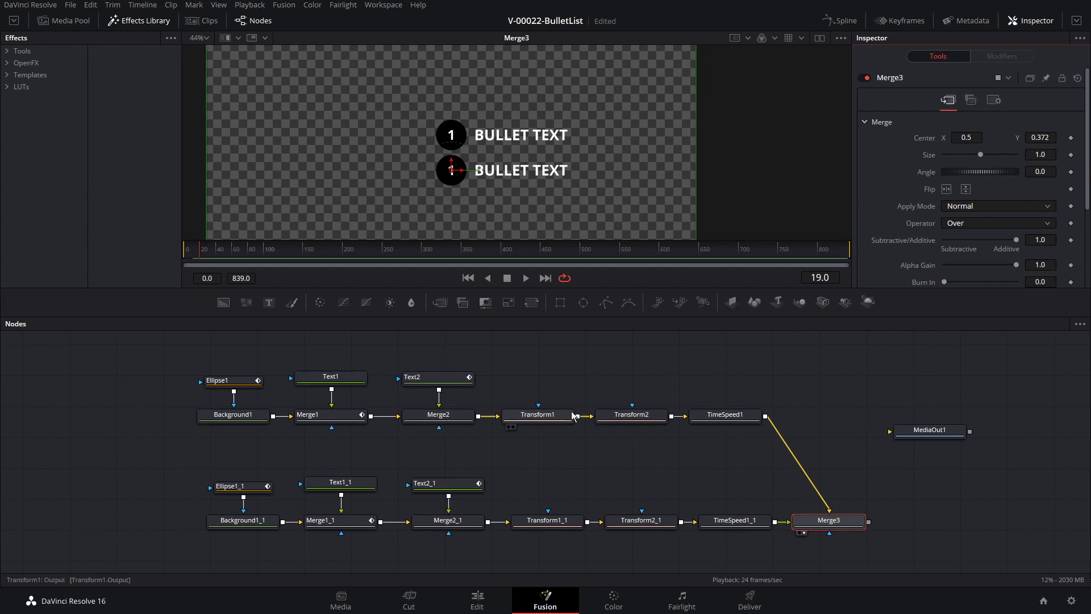
# Set the text of Text2_1 to "BULLET TEXT 222" and the text of Text2 to "BULLET TEXT 1111".
pyautogui.click(430, 483)
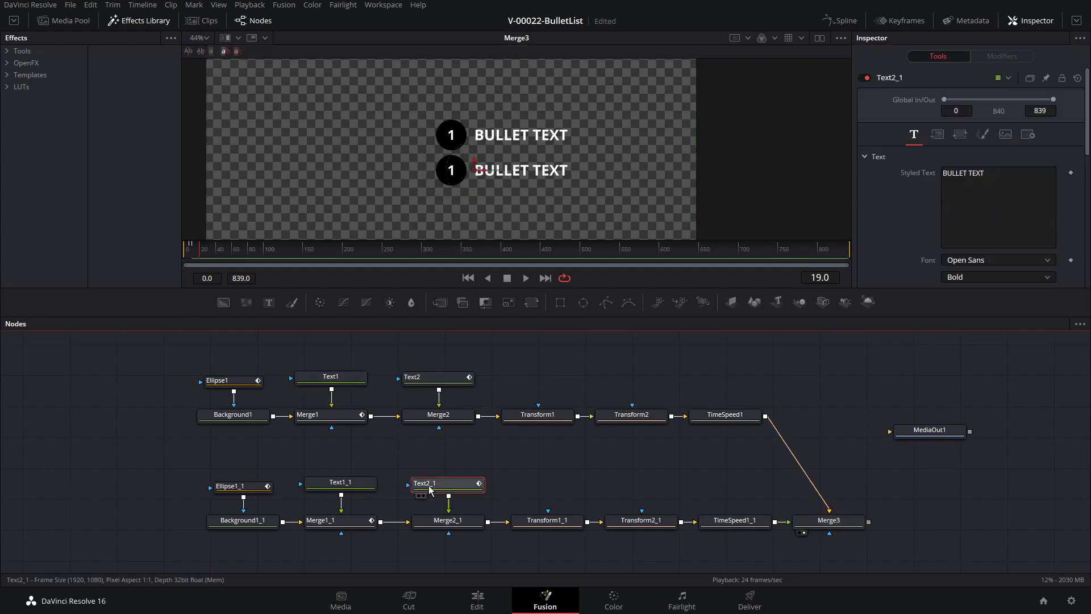
pyautogui.click(989, 185)
pyautogui.write('222')
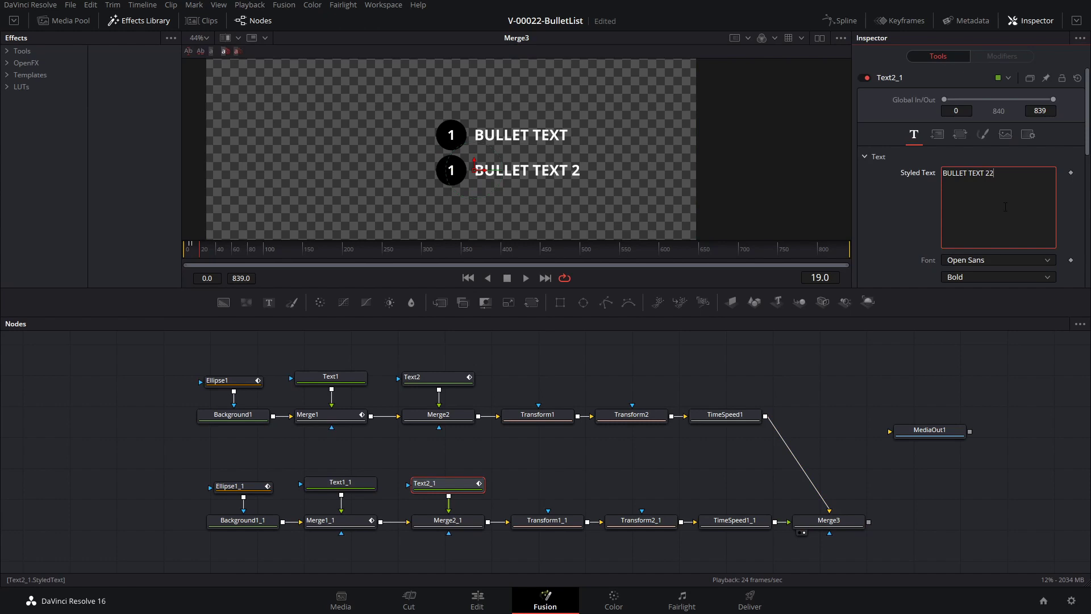
pyautogui.click(444, 378)
pyautogui.click(1006, 187)
pyautogui.write('1111')
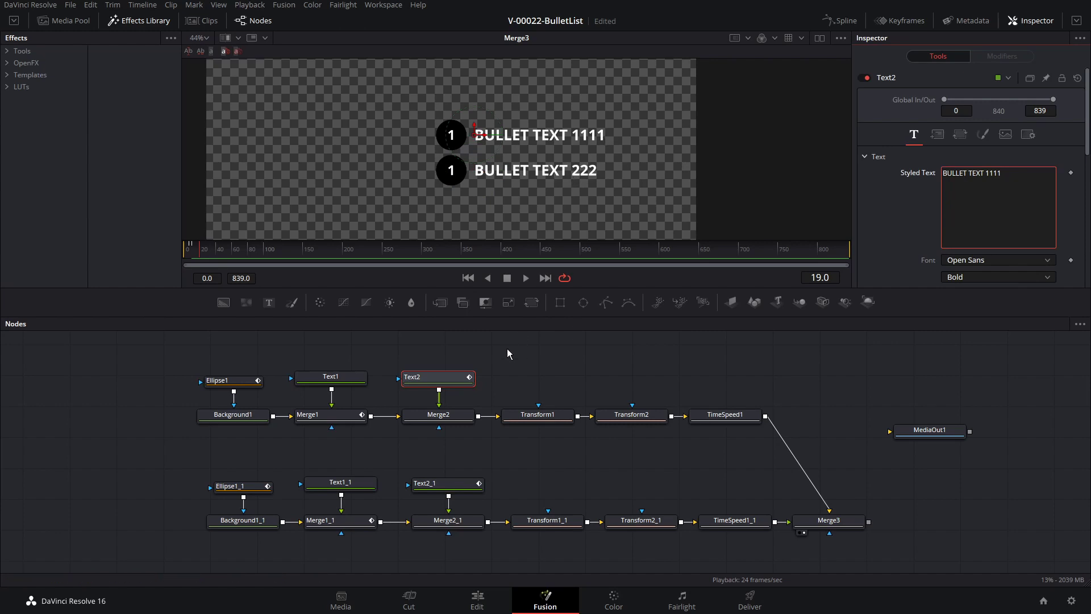
pyautogui.click(447, 381)
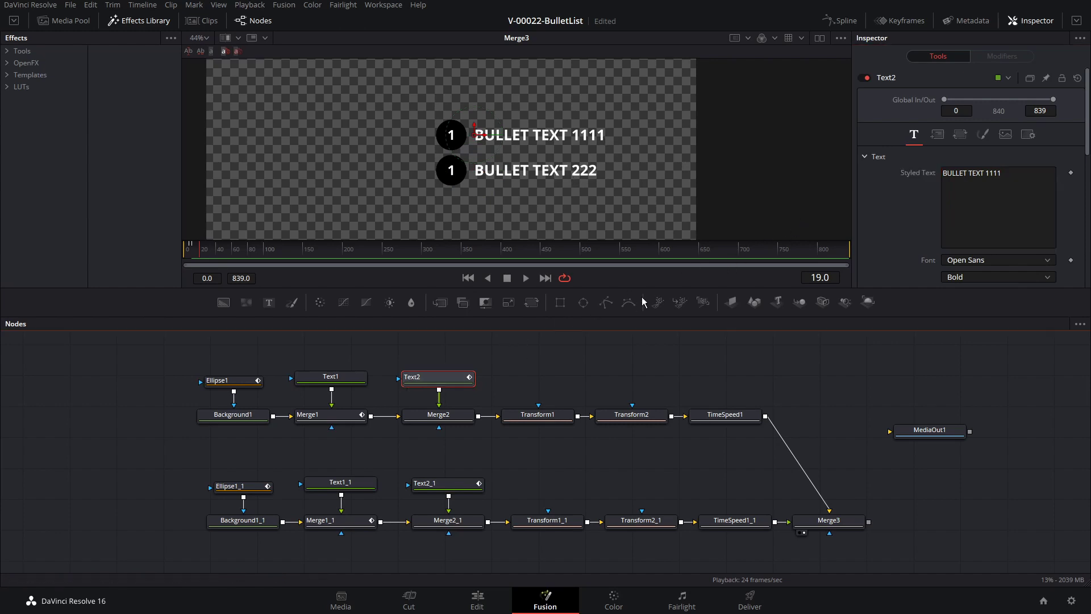
# Color the first bullet's Background1 circle red and try a different font for Text2.
pyautogui.click(233, 414)
pyautogui.click(979, 233)
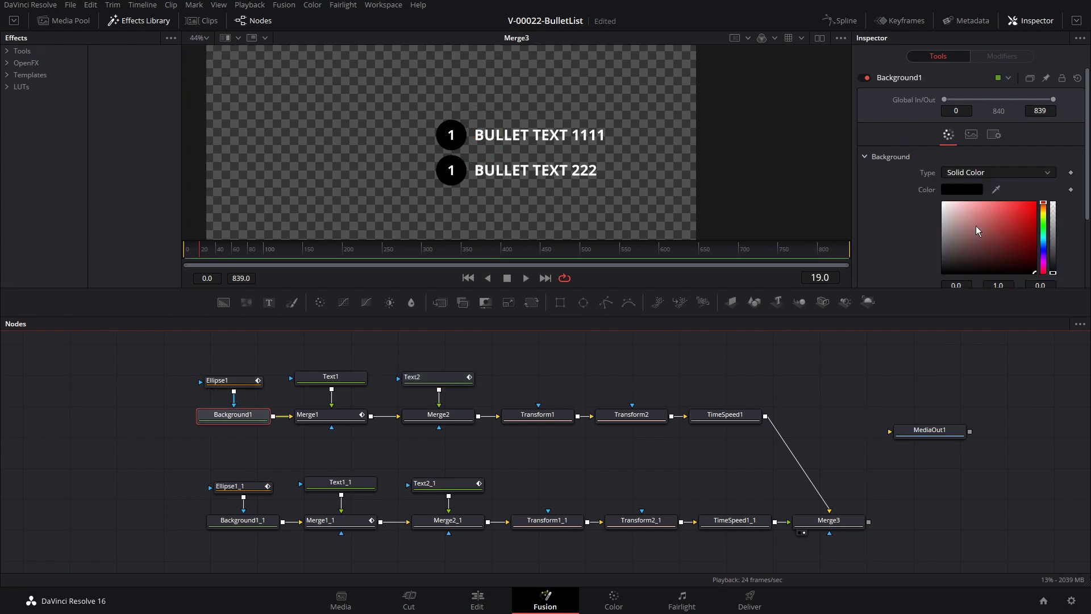
pyautogui.click(1015, 228)
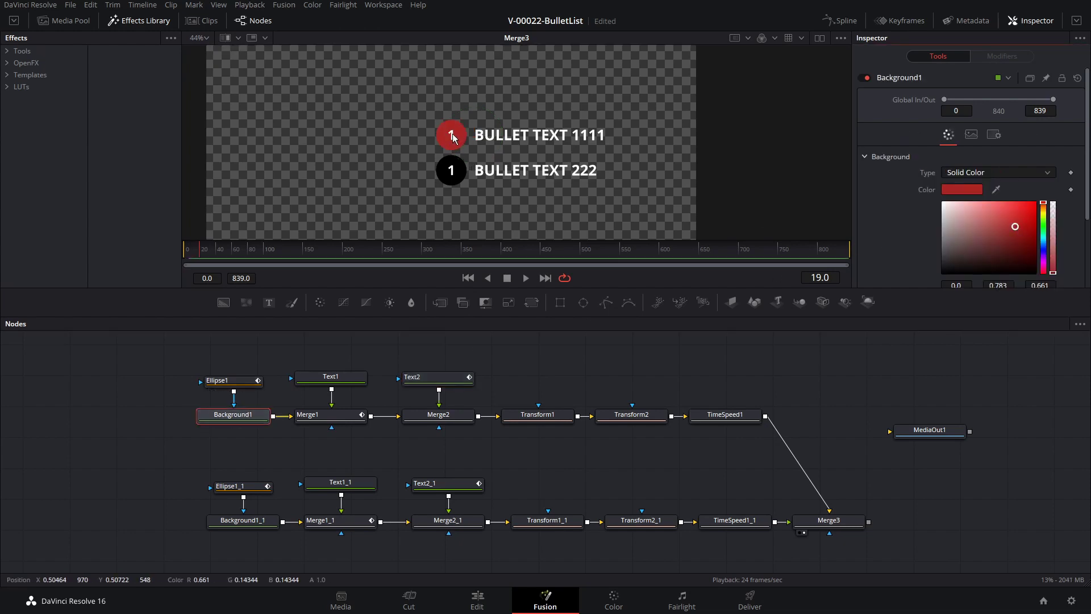
pyautogui.click(426, 378)
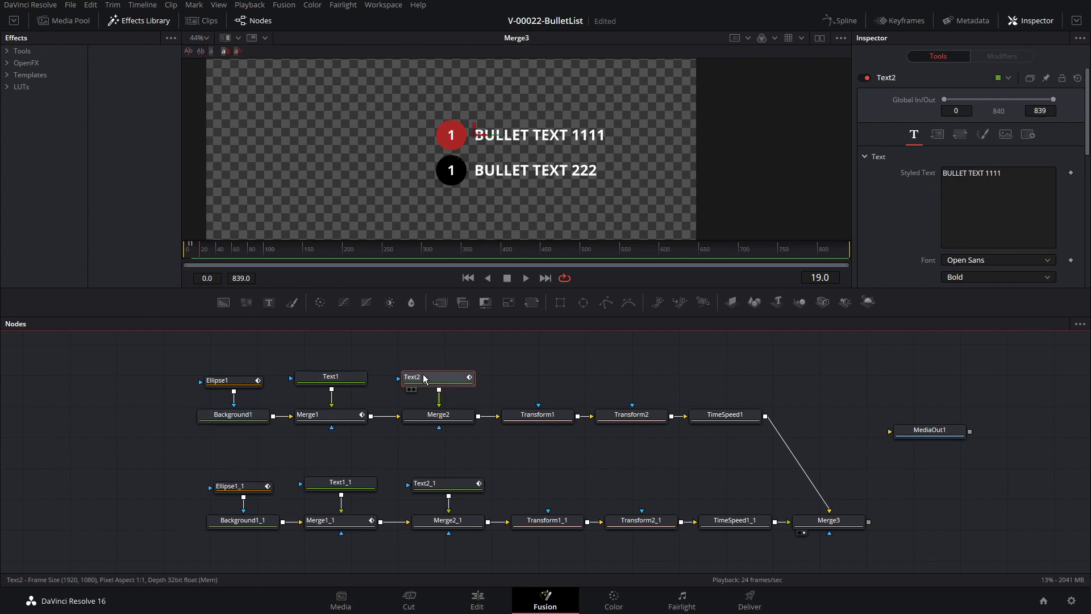
pyautogui.click(988, 262)
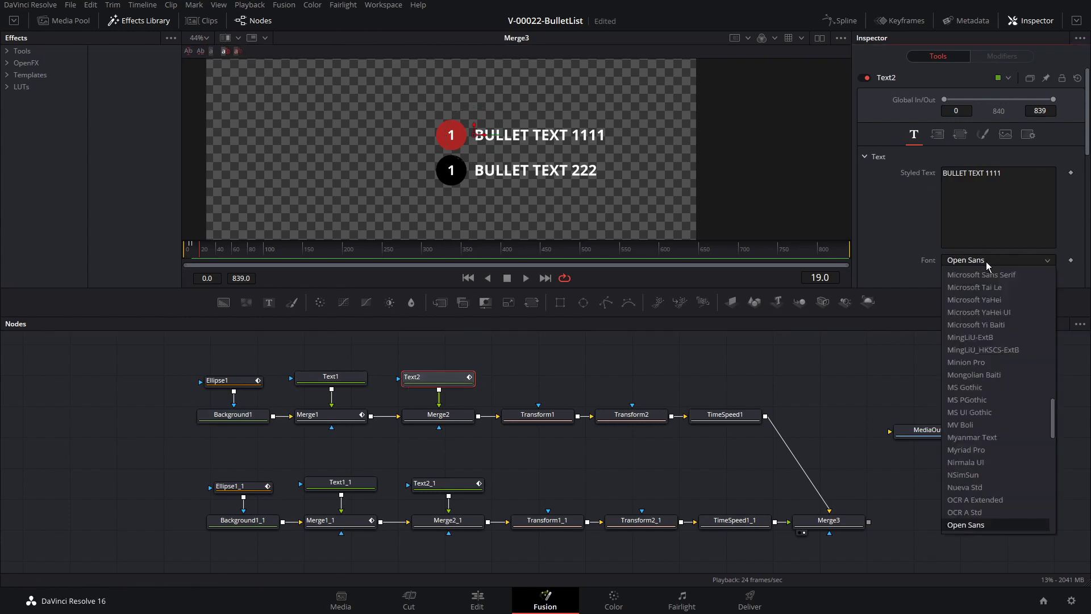
pyautogui.click(992, 337)
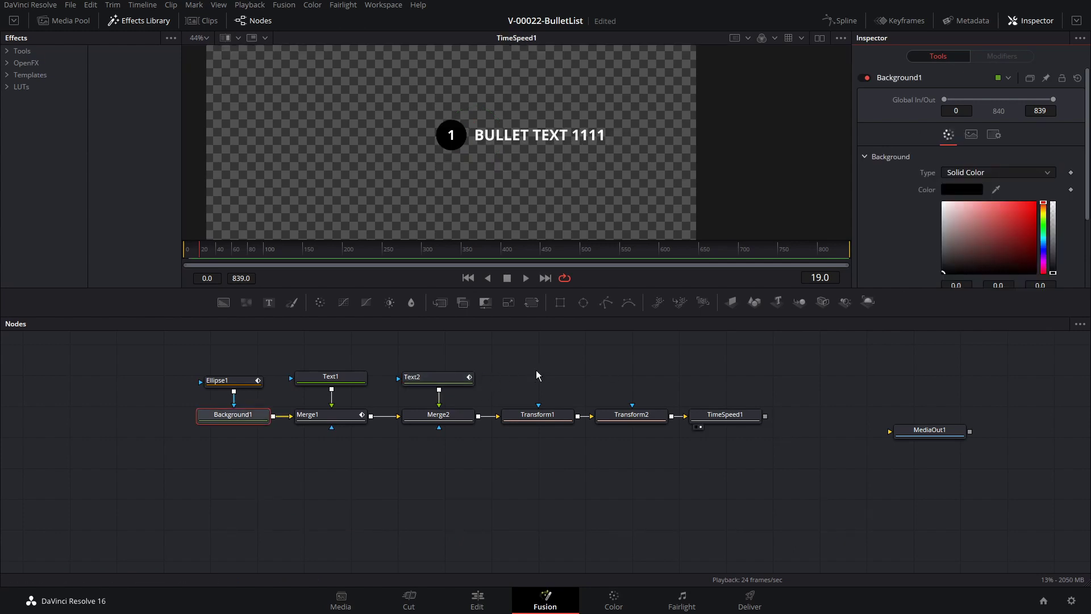
# Paste an instanced copy of Text2 into the node graph and place it below Merge2.
pyautogui.click(460, 383)
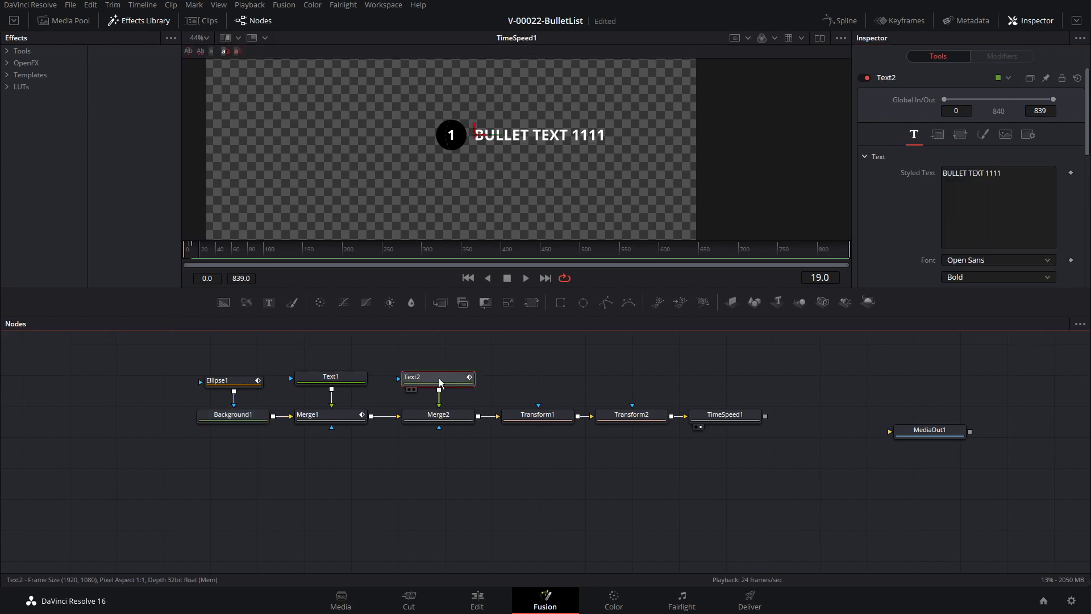
pyautogui.moveTo(440, 382)
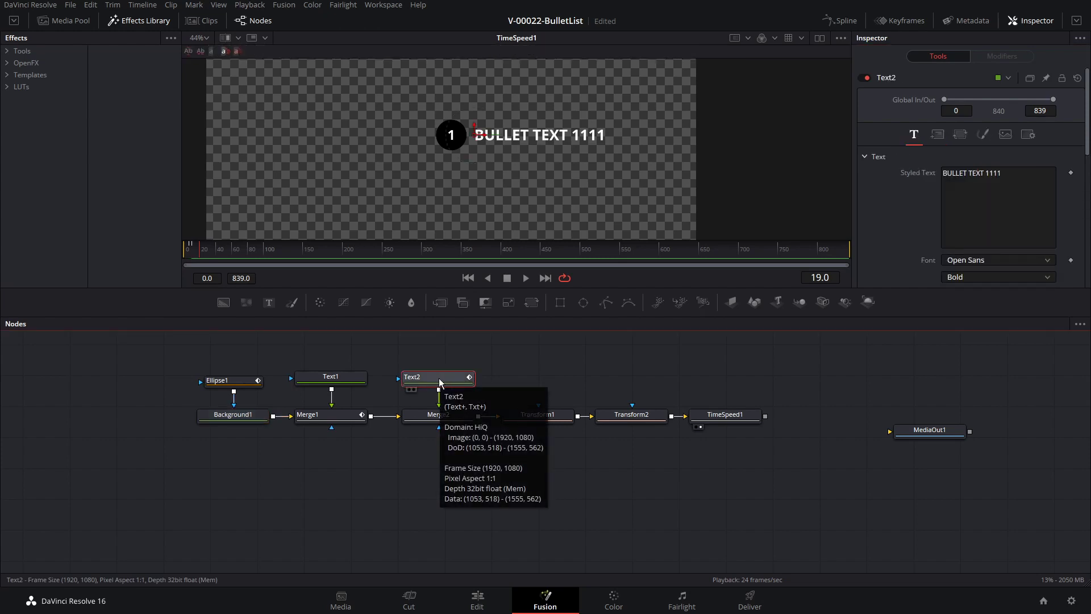
pyautogui.click(493, 454)
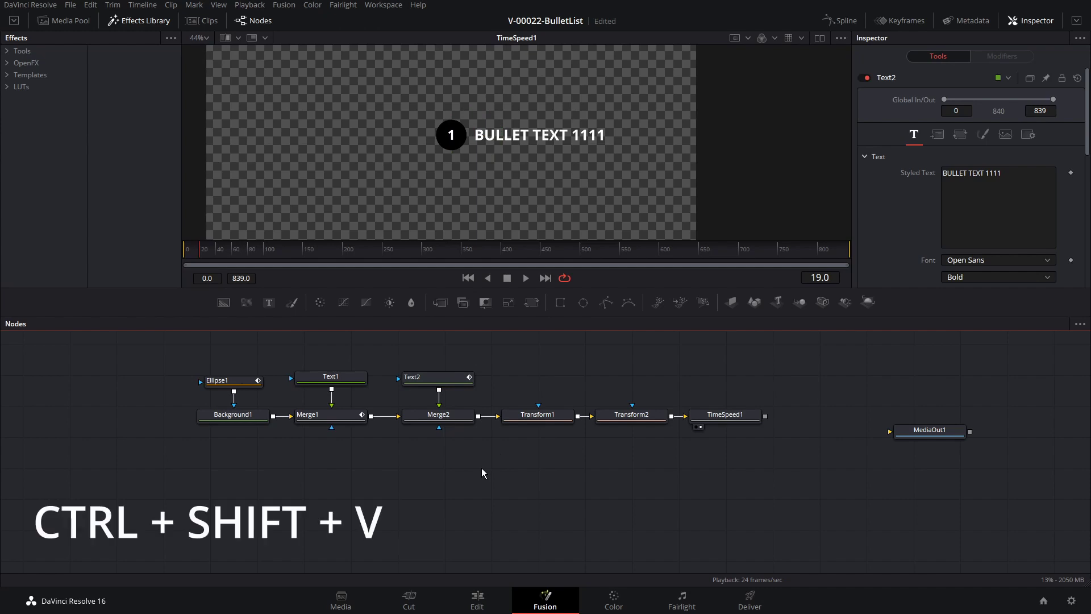
pyautogui.hotkey('ctrl', 'shift', 'v')
pyautogui.moveTo(490, 452); pyautogui.dragTo(496, 491)
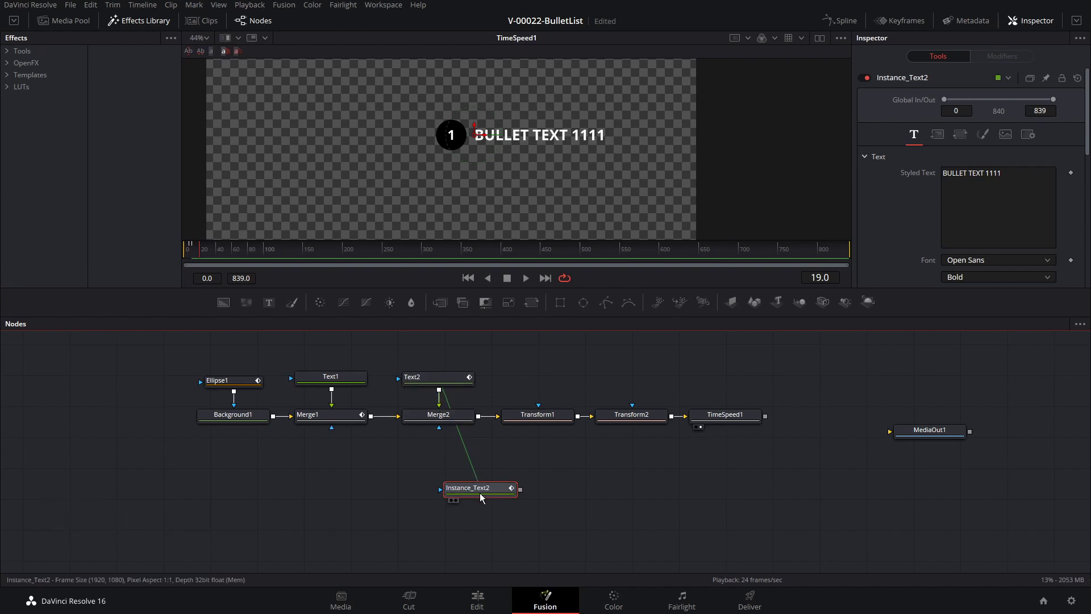
# Shorten the styled text of Instance_Text2 to "BULLET TEXT".
pyautogui.click(1018, 179)
pyautogui.press('BackSpace')
pyautogui.press('BackSpace')
pyautogui.press('BackSpace')
pyautogui.press('BackSpace')
# Merge Instance_Text2 over TimeSpeed1, show the new merge in the viewer and set its Center Y to 0.347.
pyautogui.click(508, 492)
pyautogui.moveTo(509, 492); pyautogui.dragTo(765, 417)
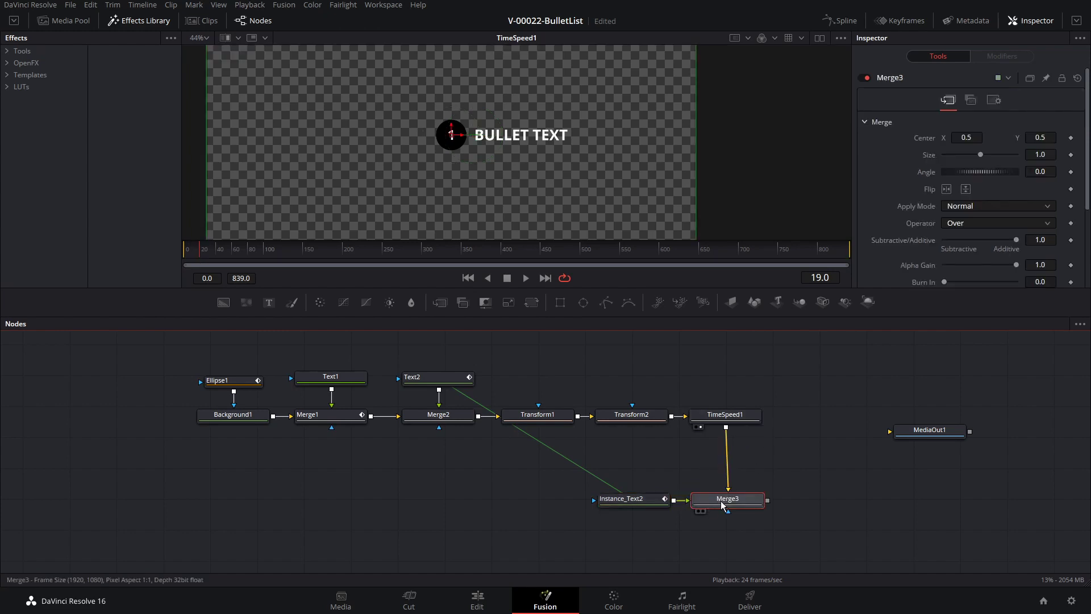
pyautogui.press('1')
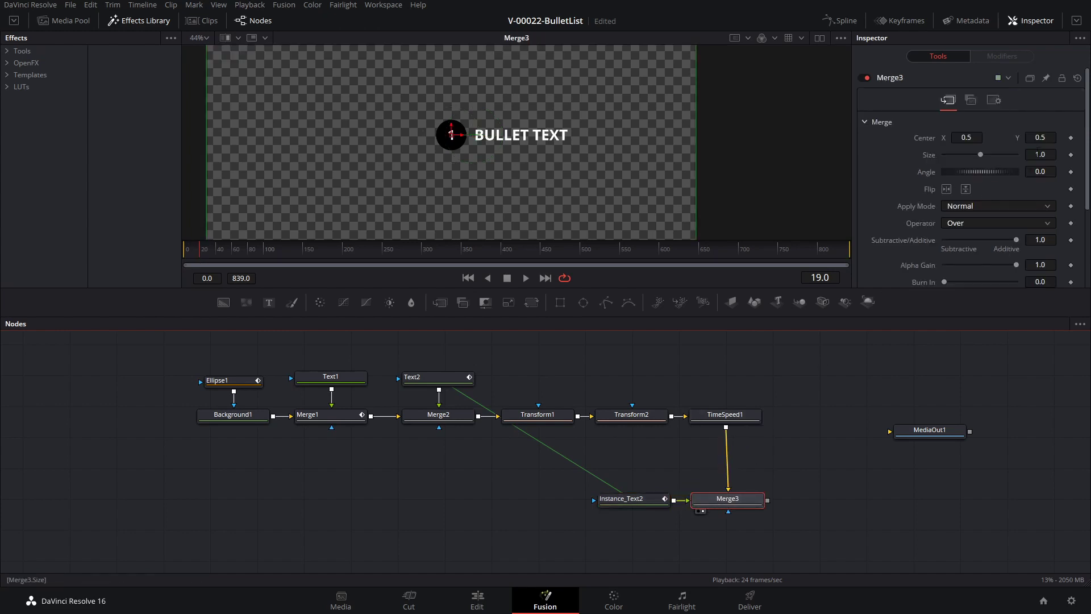
pyautogui.moveTo(1040, 138); pyautogui.dragTo(1020, 146)
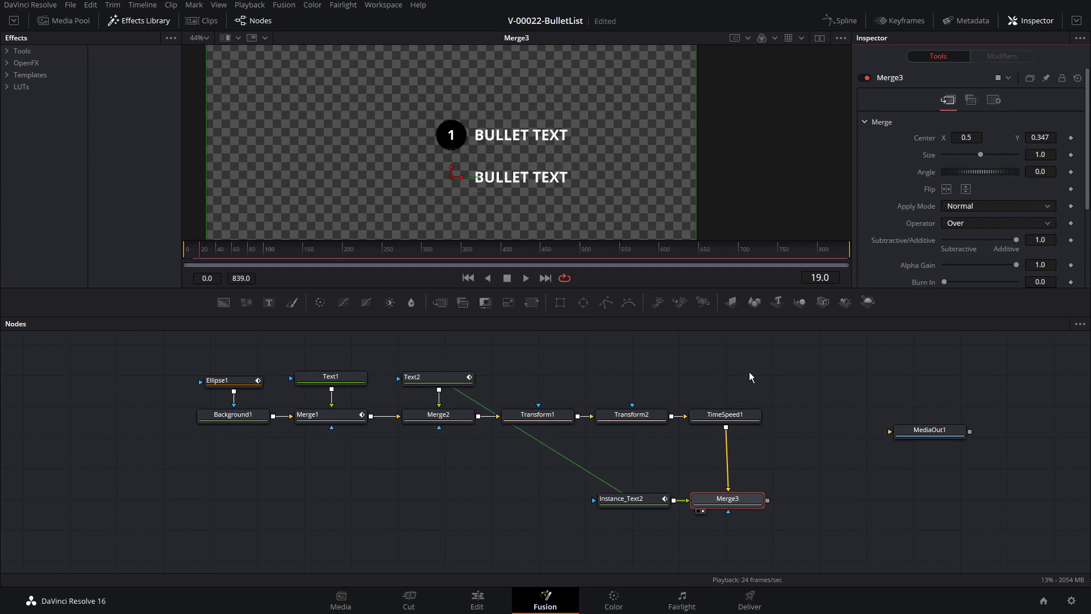
# Move Instance_Text2 directly below Merge2 and set its text to "BULLET TEXT 444".
pyautogui.moveTo(614, 494); pyautogui.dragTo(430, 511)
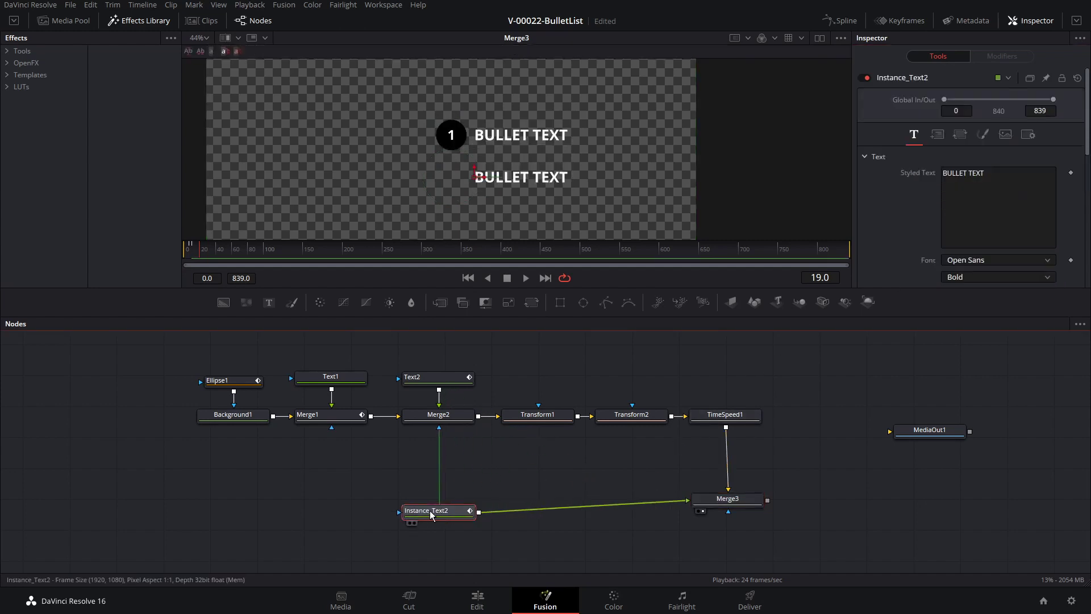
pyautogui.click(1022, 177)
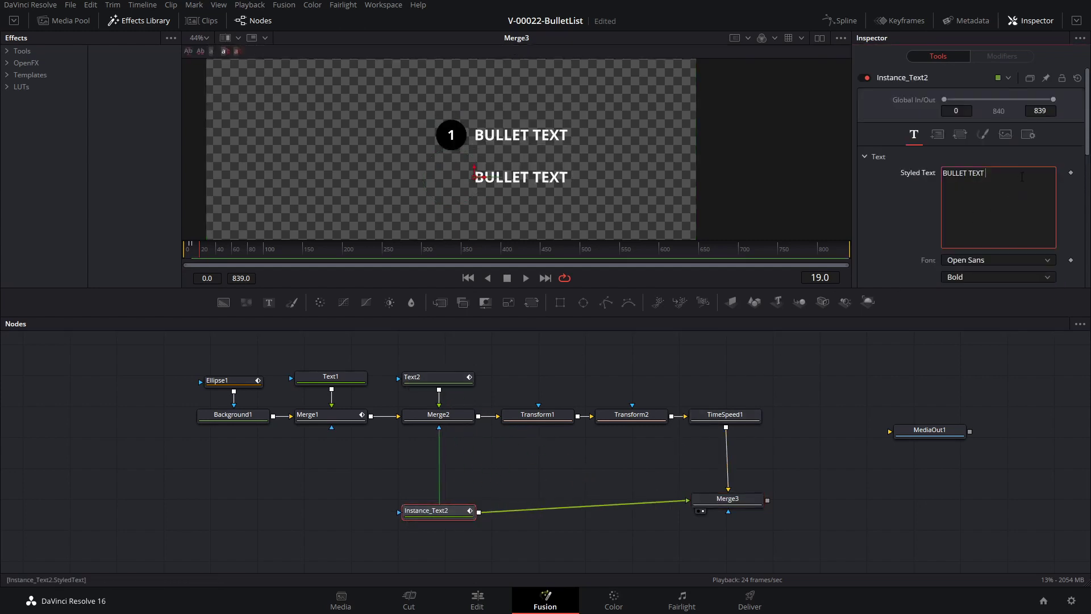
pyautogui.write('444')
# Try the fonts Microsoft YaHei UI and MS PGothic on Instance_Text2.
pyautogui.scroll(-2, 902, 221)
pyautogui.click(996, 195)
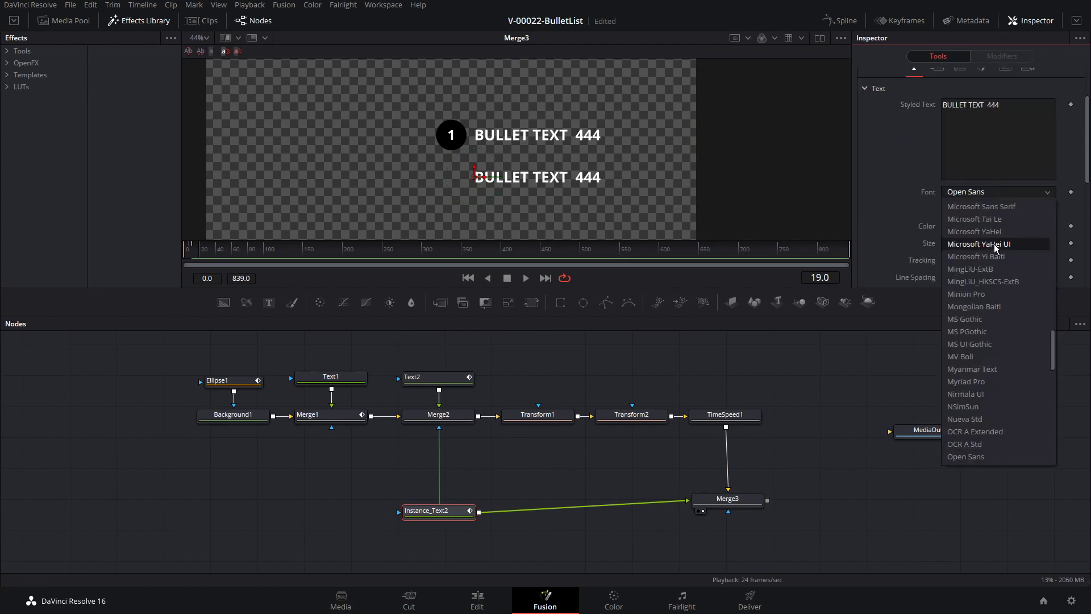
pyautogui.press('Escape')
pyautogui.click(982, 191)
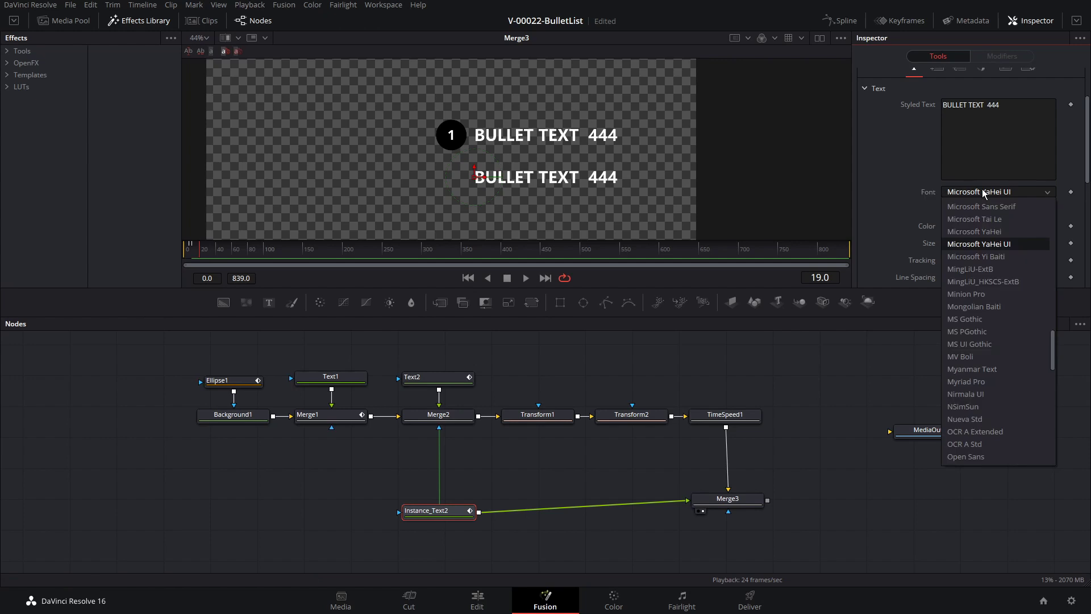
pyautogui.click(982, 329)
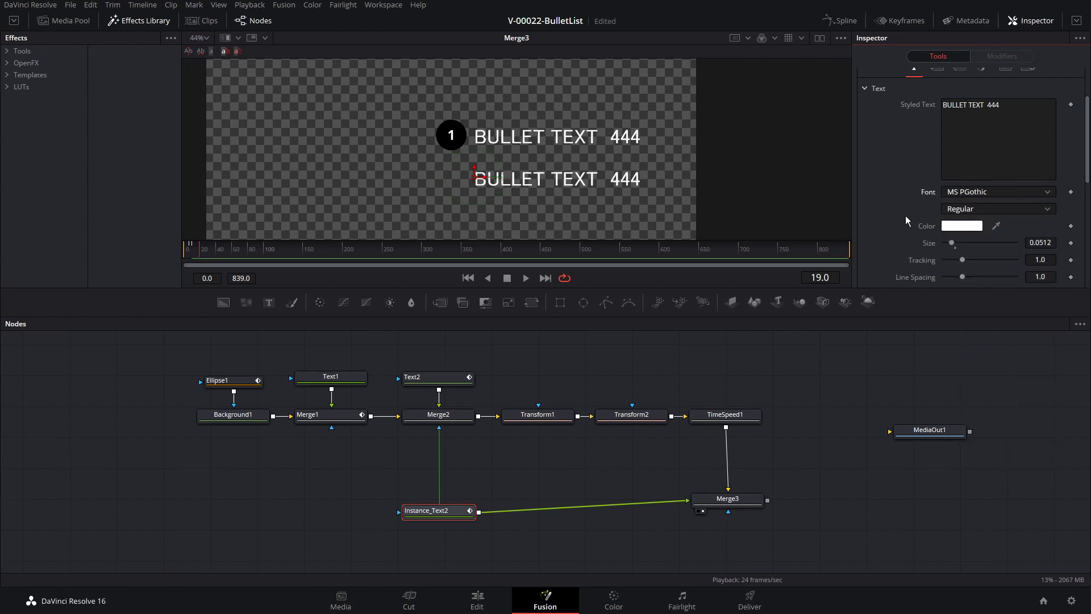
# Undo the font changes and the "444" text edit, and remove Instance_Text2 with its merge.
pyautogui.hotkey('ctrl', 'z')
pyautogui.hotkey('ctrl', 'z')
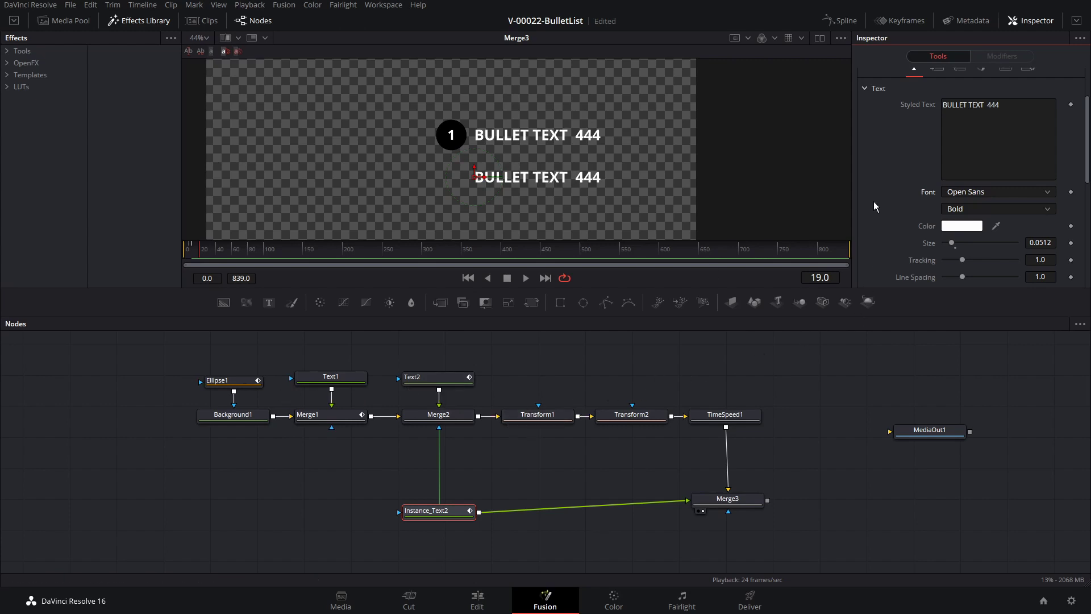
pyautogui.hotkey('ctrl', 'z')
# Move Background1 and Ellipse1 away from Merge1 and paste an instance of the Merge1-to-Transform2 chain with both text nodes below the original.
pyautogui.moveTo(621, 436); pyautogui.dragTo(319, 361)
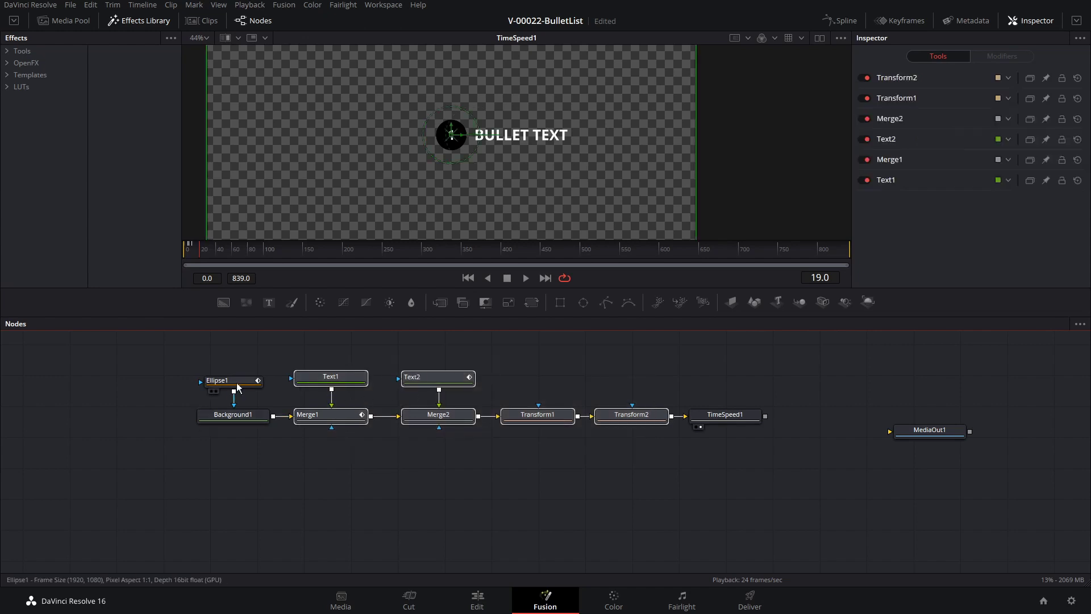
pyautogui.moveTo(242, 417); pyautogui.dragTo(206, 417)
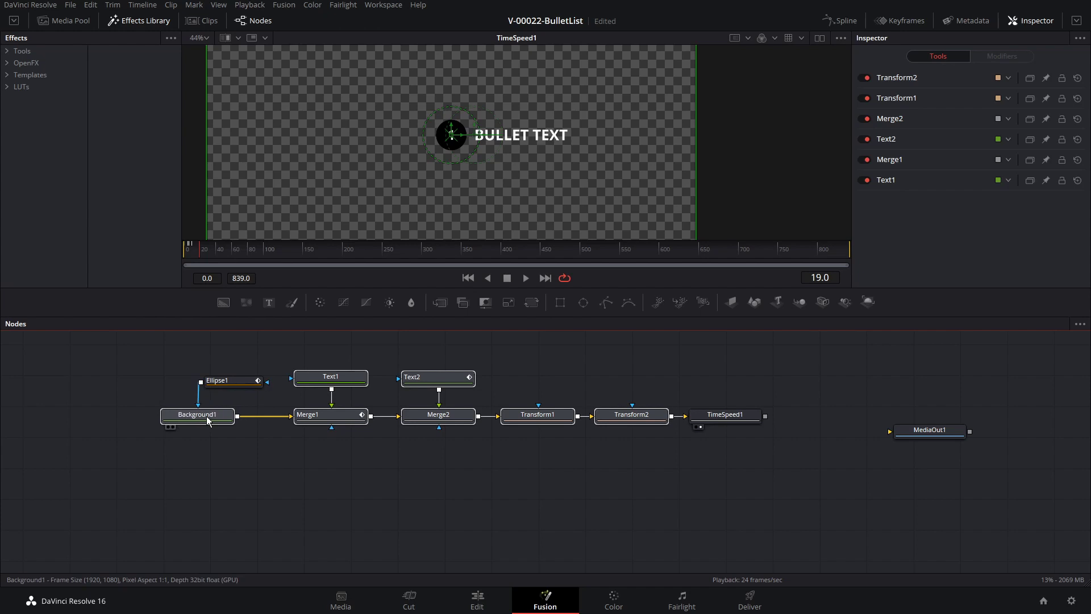
pyautogui.moveTo(642, 449); pyautogui.dragTo(316, 354)
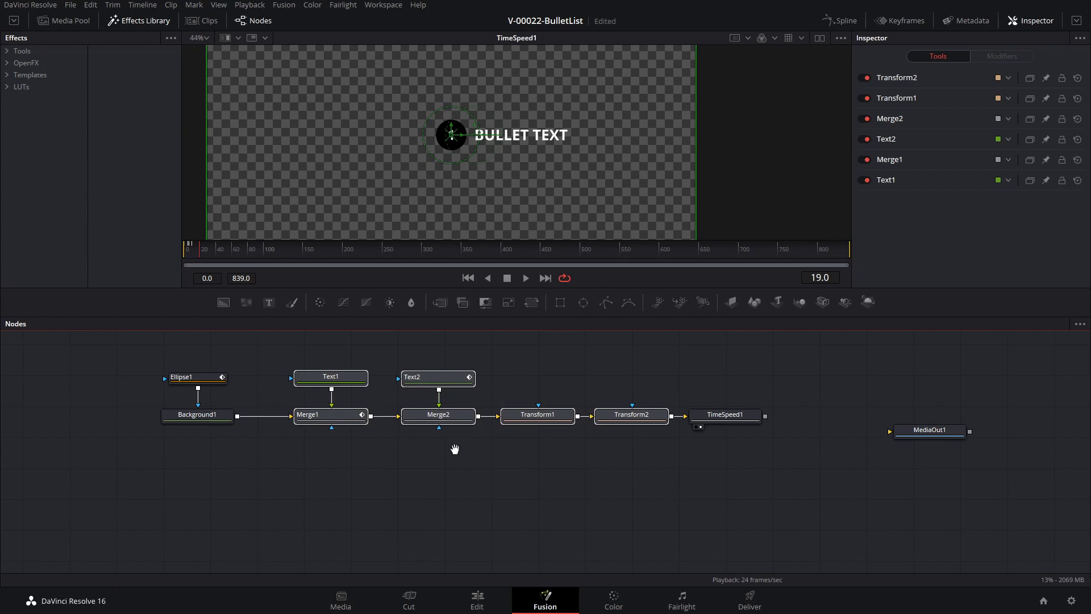
pyautogui.scroll(-1, 454, 442)
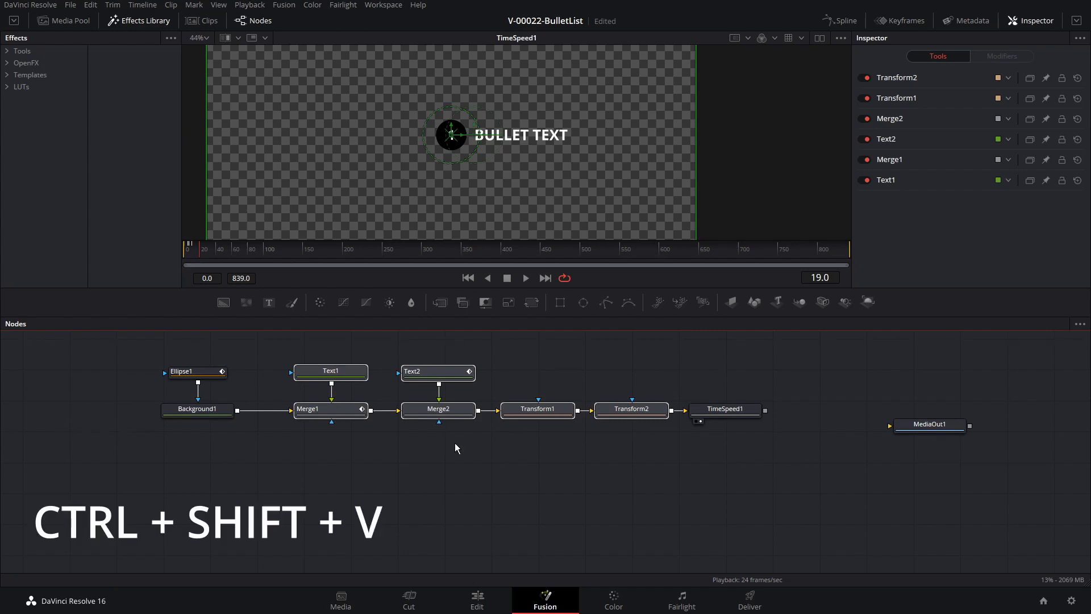
pyautogui.hotkey('ctrl', 'shift', 'v')
pyautogui.moveTo(484, 422); pyautogui.dragTo(422, 515)
pyautogui.scroll(-3, 712, 493)
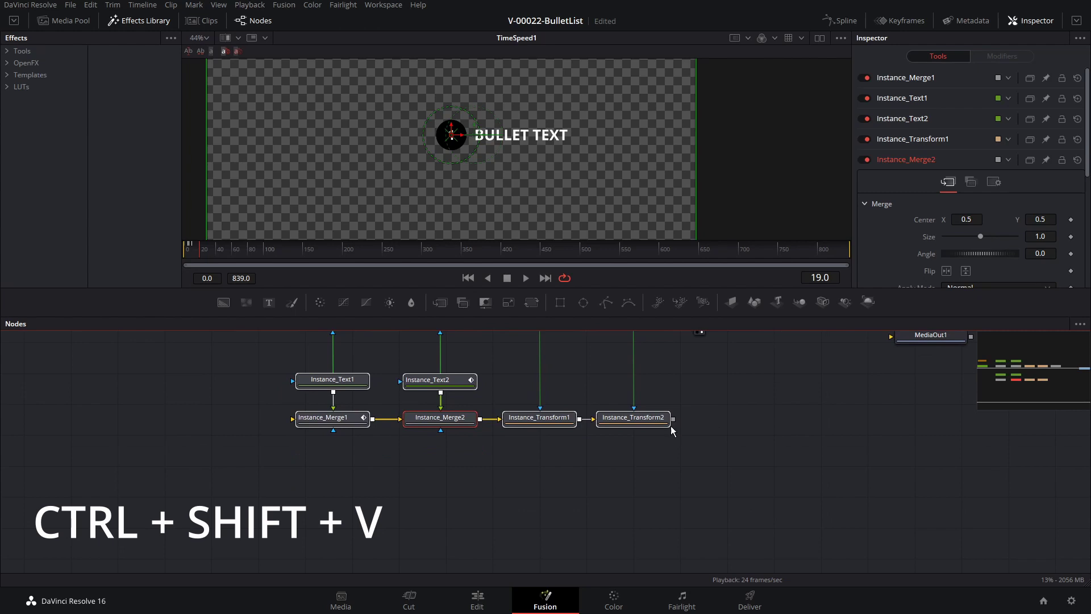
# Paste a second instance of the same node chain and place it directly below the first instance.
pyautogui.hotkey('ctrl', 'shift', 'v')
pyautogui.moveTo(617, 422); pyautogui.dragTo(543, 530)
pyautogui.scroll(-2, 730, 471)
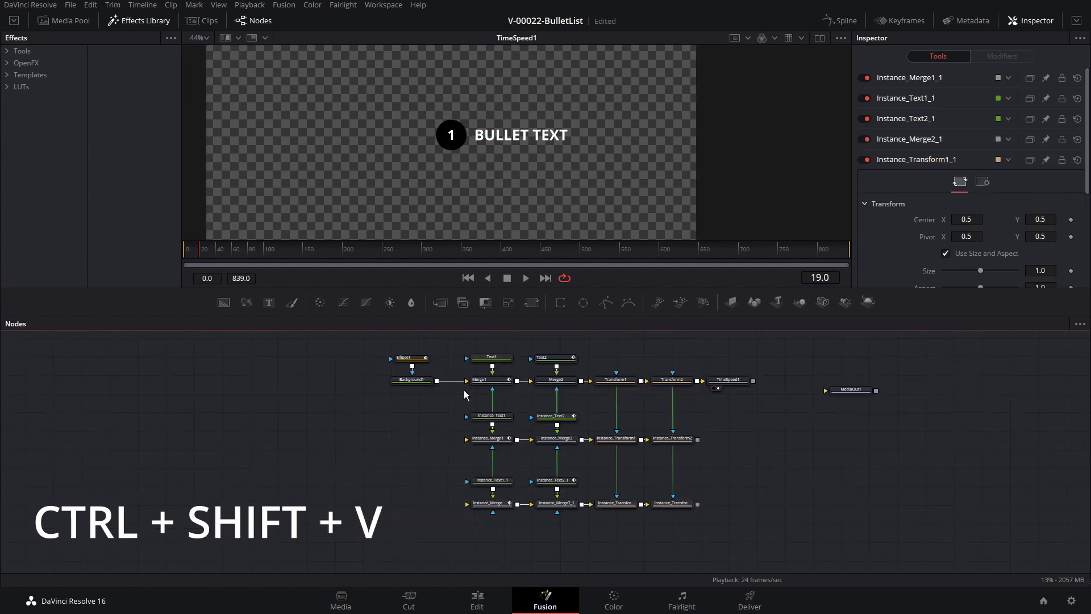
# Add a router on the Background1 to Merge1 connection and link its output to the background inputs of Instance_Merge1 and Instance_Merge1_1.
pyautogui.keyDown('ctrl'); pyautogui.click(448, 387); pyautogui.keyUp('ctrl')
pyautogui.moveTo(449, 387); pyautogui.dragTo(421, 424)
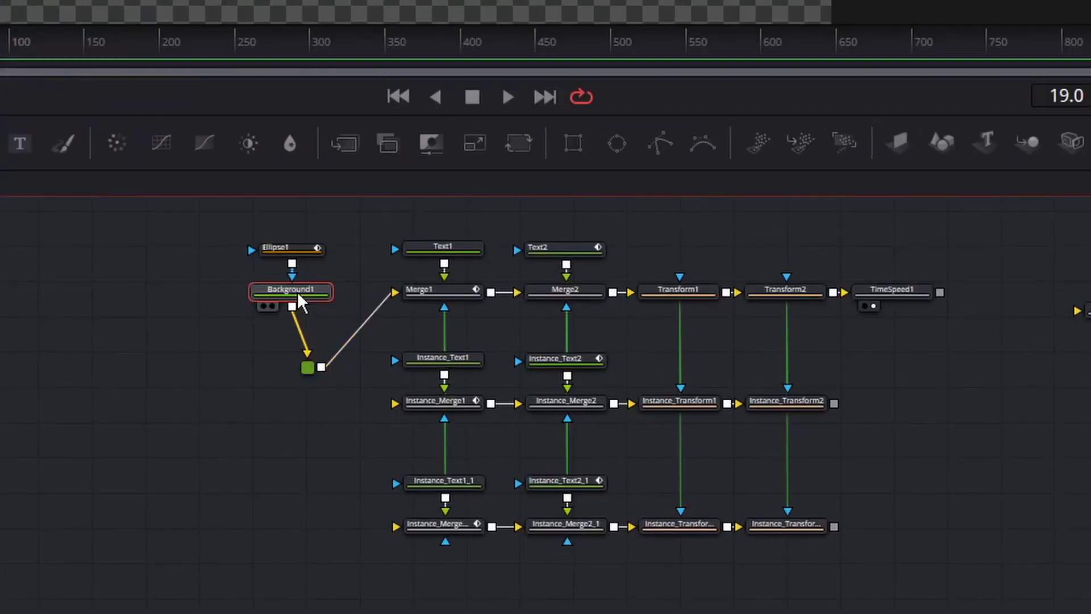
pyautogui.moveTo(297, 291)
pyautogui.moveTo(321, 366); pyautogui.dragTo(395, 403)
pyautogui.moveTo(321, 367); pyautogui.dragTo(396, 527)
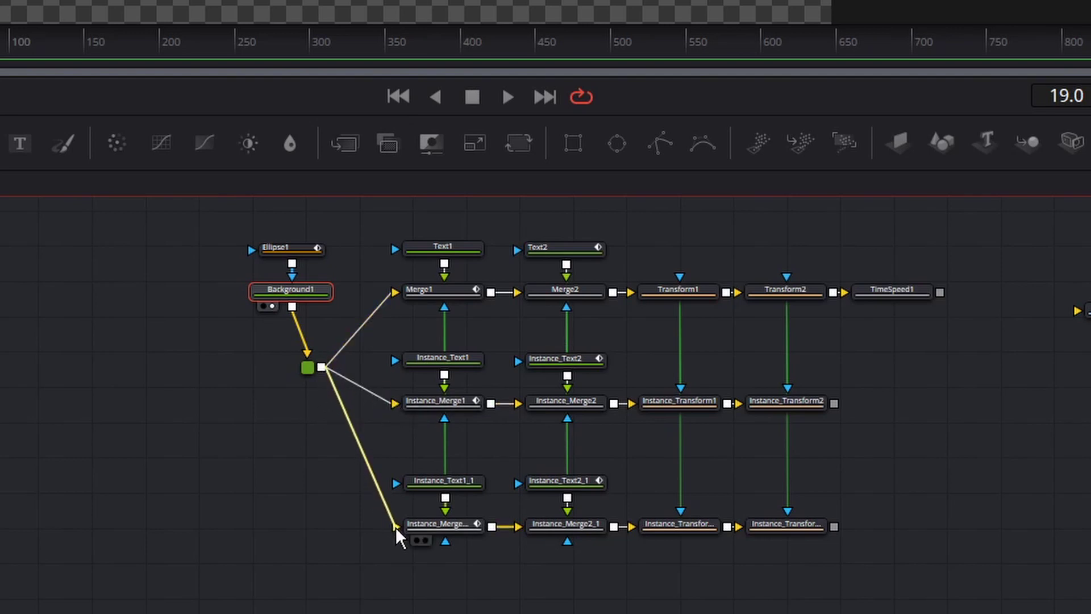
# Line up Background1 with the router, keep Ellipse1 above it, and show Instance_Transform2_1 in the viewer.
pyautogui.moveTo(297, 291); pyautogui.dragTo(250, 366)
pyautogui.moveTo(278, 249); pyautogui.dragTo(230, 314)
pyautogui.click(793, 519)
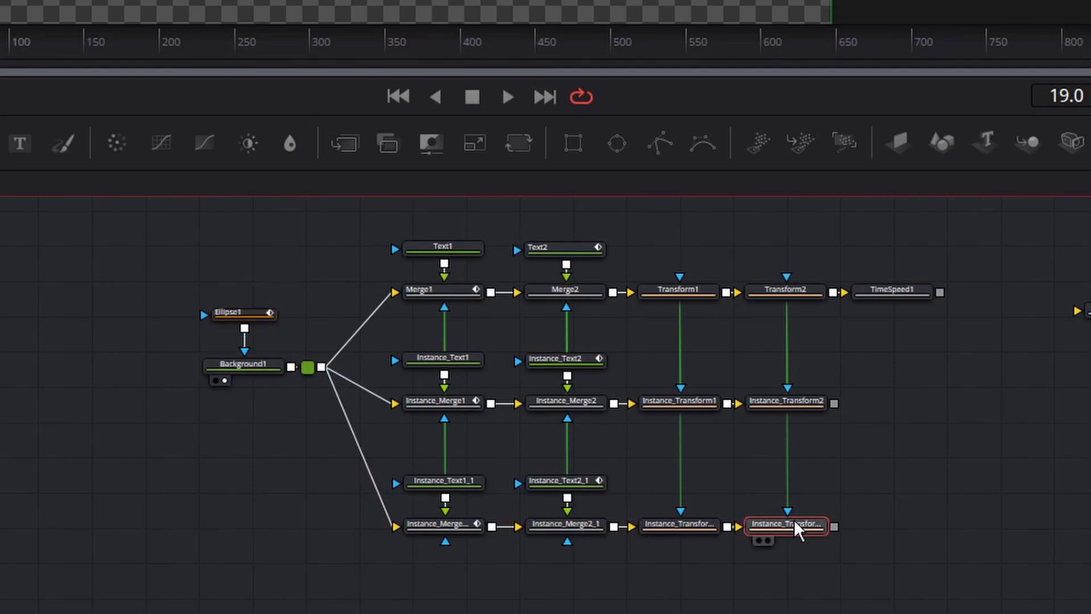
pyautogui.press('1')
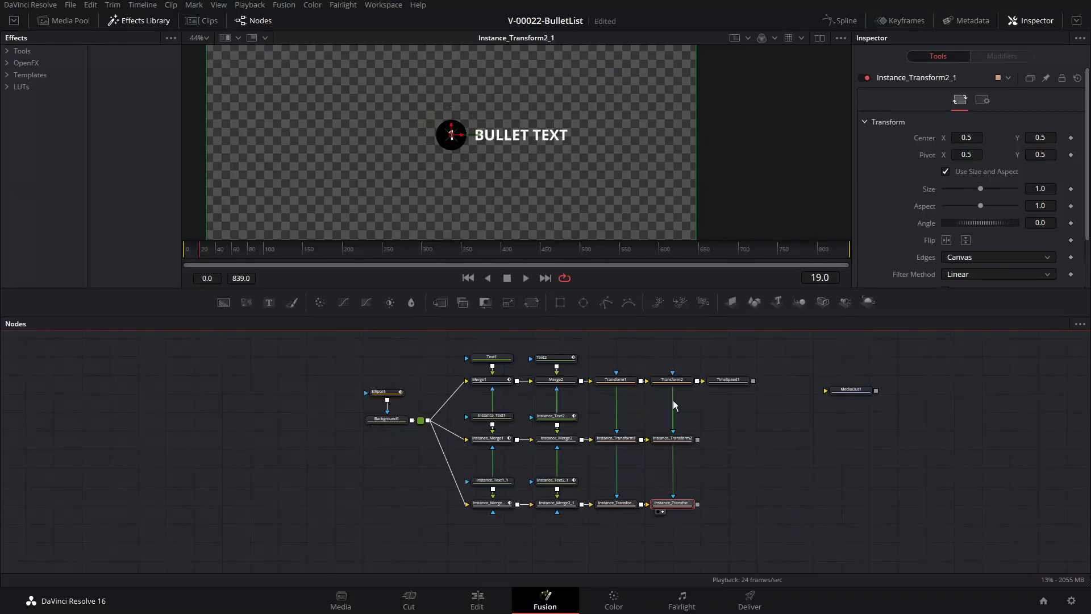
# Merge the output of Instance_Transform2 over TimeSpeed1.
pyautogui.moveTo(799, 441); pyautogui.dragTo(661, 447)
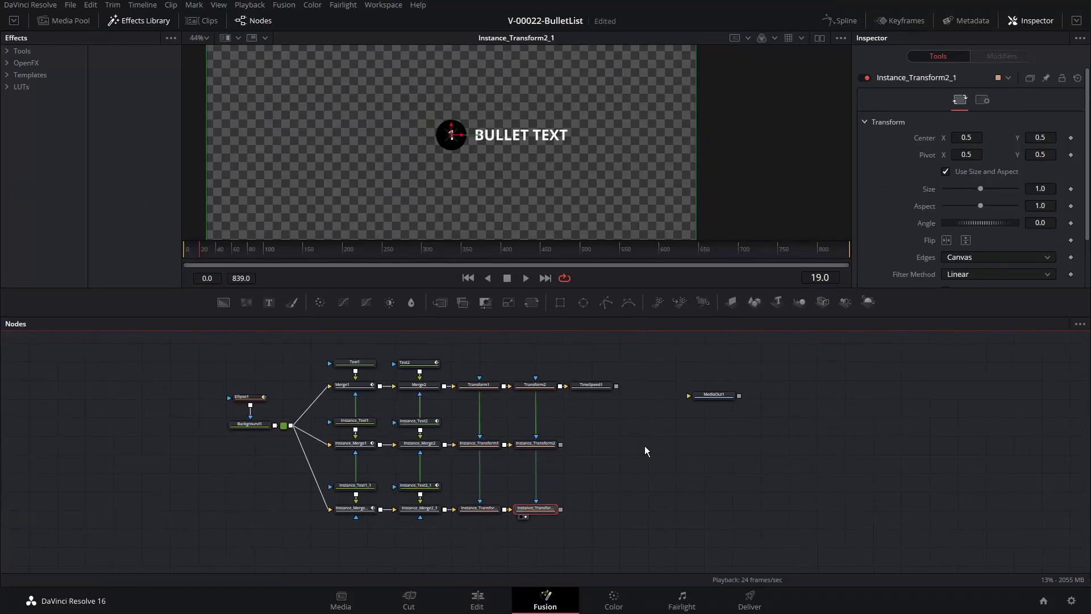
pyautogui.scroll(2, 613, 444)
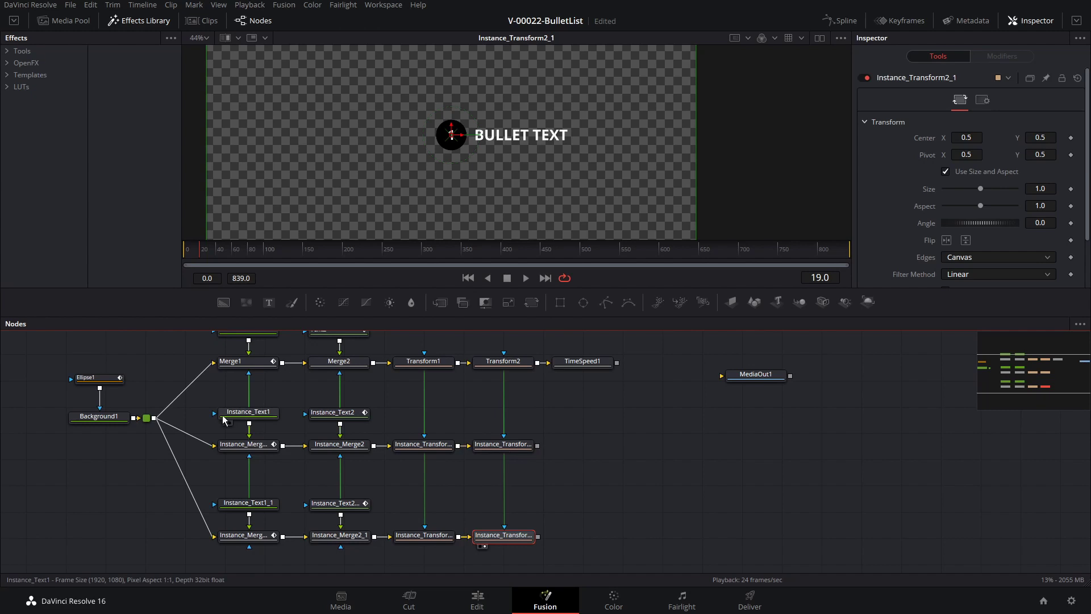
pyautogui.moveTo(537, 447); pyautogui.dragTo(618, 363)
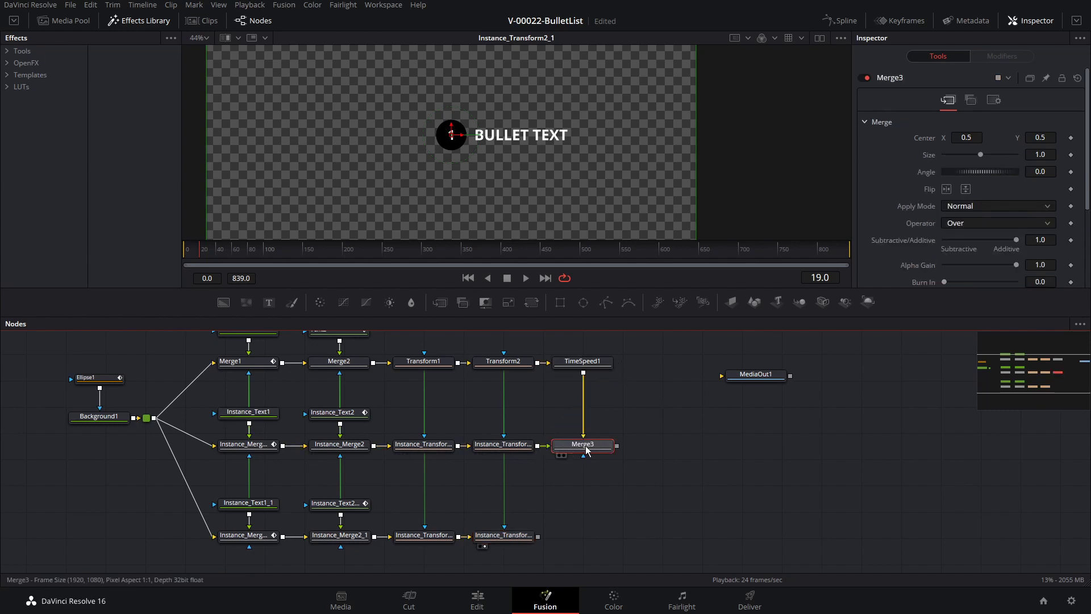
# Copy TimeSpeed1 and insert the pasted copies after Instance_Transform2, ahead of Merge3, and after Instance_Transform2_1.
pyautogui.moveTo(586, 449); pyautogui.dragTo(658, 449)
pyautogui.click(576, 363)
pyautogui.hotkey('ctrl', 'c')
pyautogui.click(582, 391)
pyautogui.hotkey('ctrl', 'v')
pyautogui.moveTo(591, 393); pyautogui.dragTo(689, 444)
pyautogui.click(604, 496)
pyautogui.hotkey('ctrl', 'v')
pyautogui.moveTo(604, 496); pyautogui.dragTo(723, 446)
# Merge TimeSpeed1_2 over the output of Merge3 and connect the new merge to MediaOut1.
pyautogui.click(696, 443)
pyautogui.moveTo(740, 378); pyautogui.dragTo(824, 524)
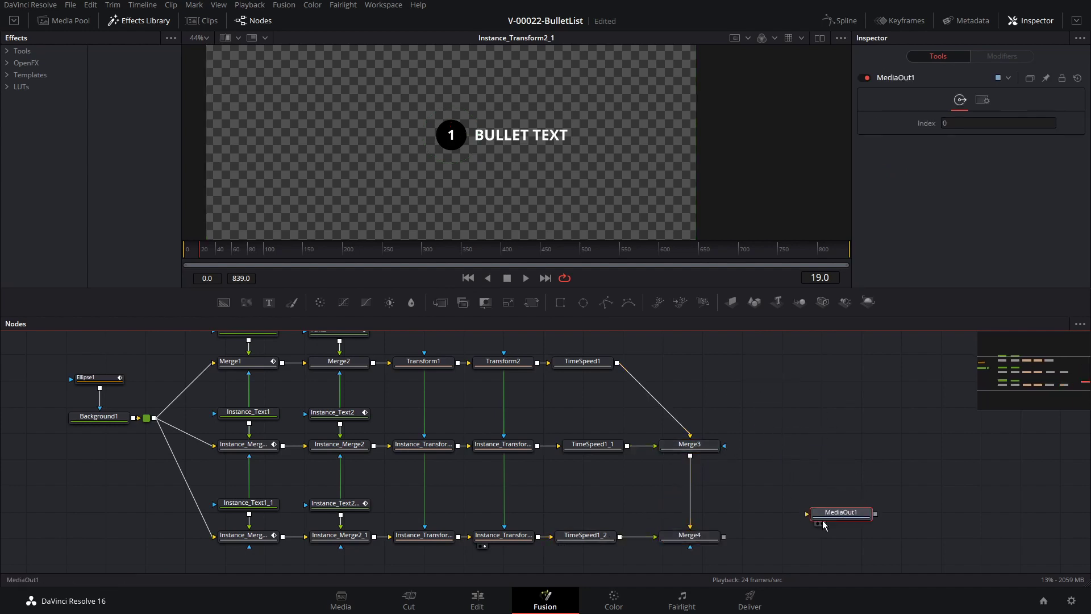
pyautogui.moveTo(725, 537); pyautogui.dragTo(818, 514)
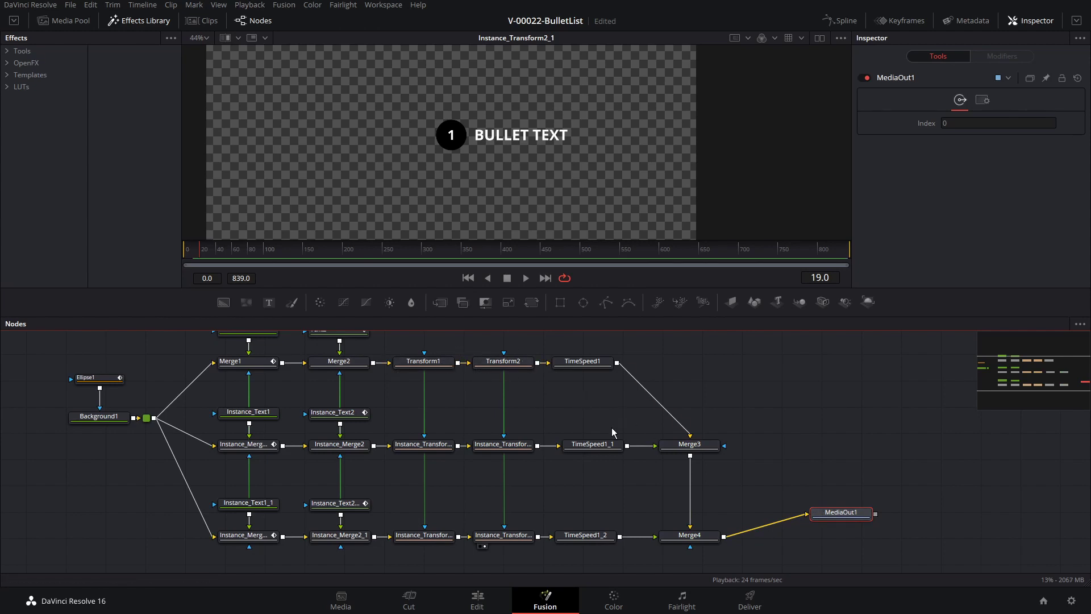
# Show MediaOut1 in the viewer and lower the bullets with a Center Y of about 0.366 on Merge3 and about 0.236 on Merge4.
pyautogui.click(690, 444)
pyautogui.moveTo(451, 134); pyautogui.dragTo(453, 171)
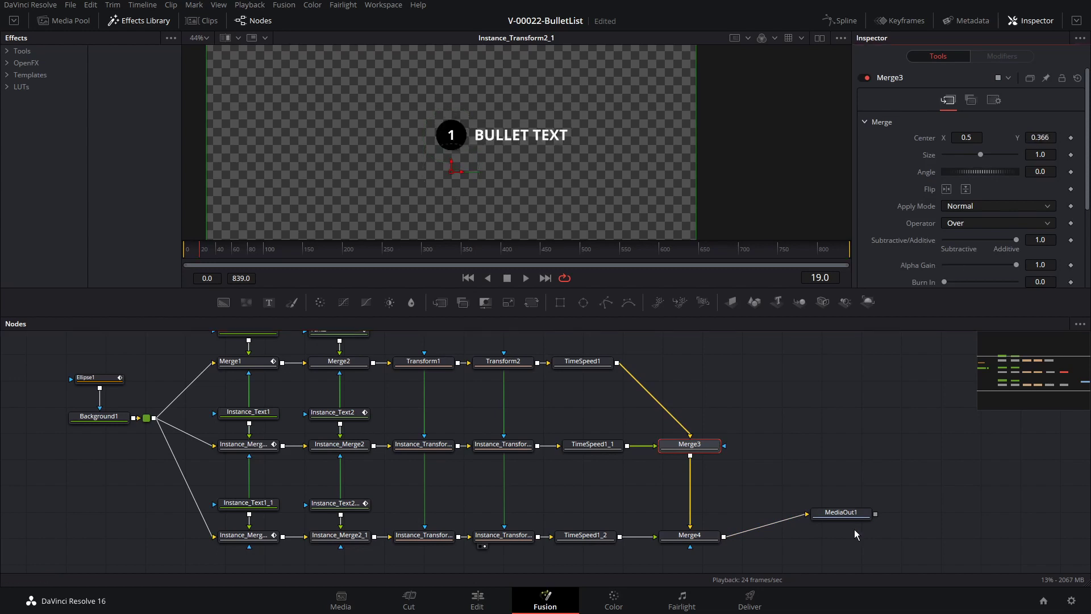
pyautogui.click(845, 515)
pyautogui.press('1')
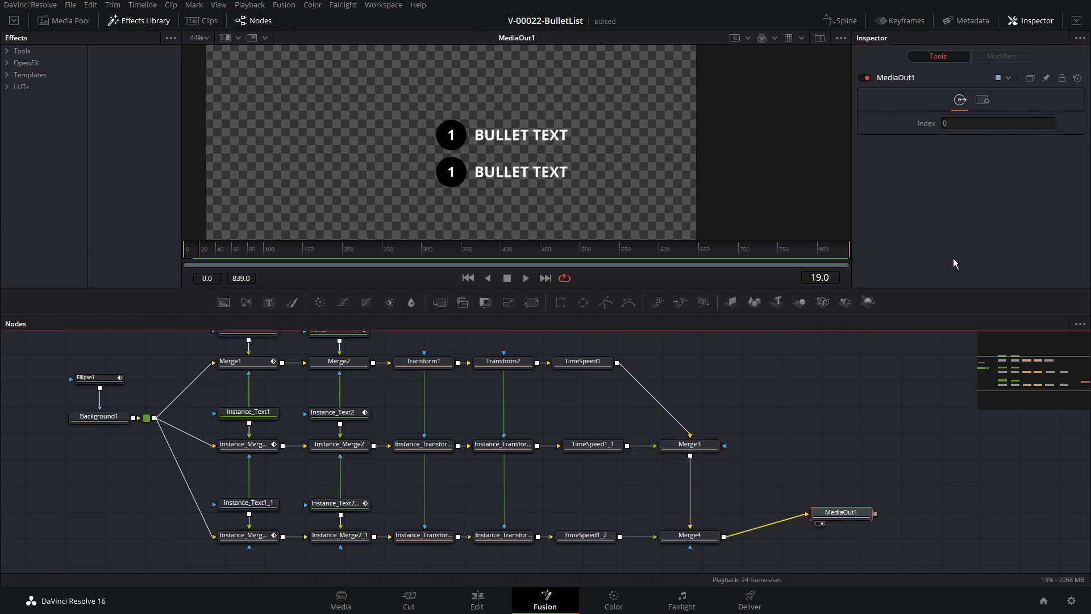
pyautogui.click(692, 537)
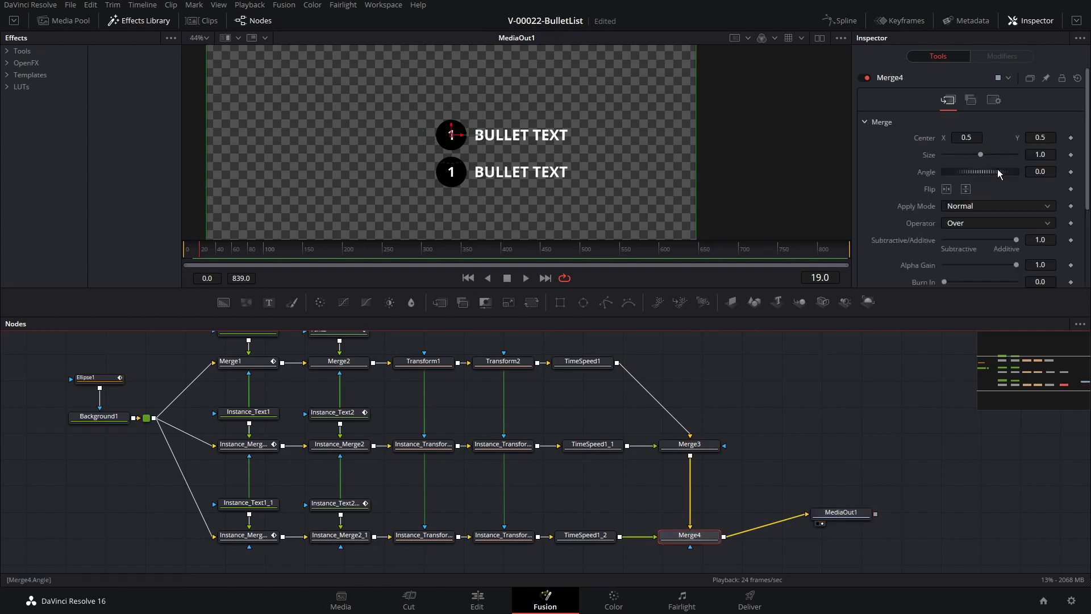
pyautogui.moveTo(1040, 138); pyautogui.dragTo(1003, 140)
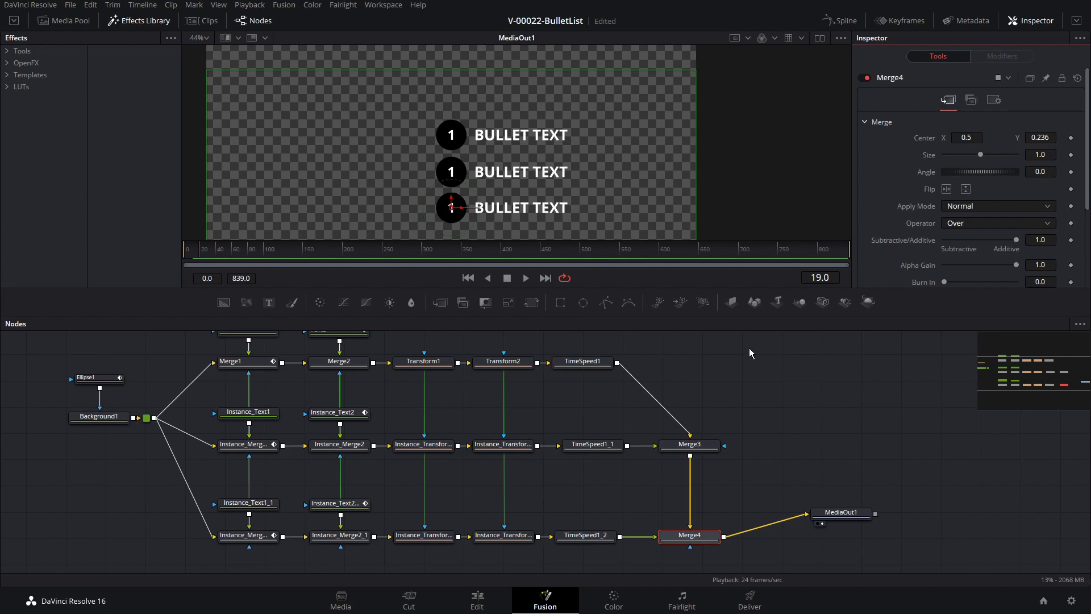
# Try appending 44 to the styled text of Instance_Text2 and remove the addition again.
pyautogui.scroll(3, 338, 368)
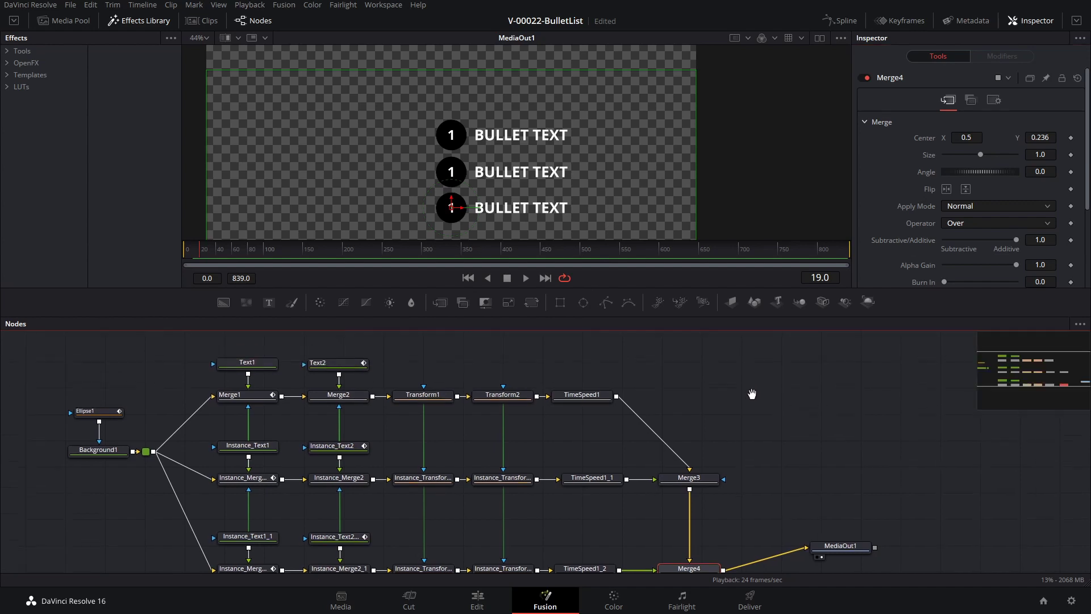
pyautogui.click(335, 366)
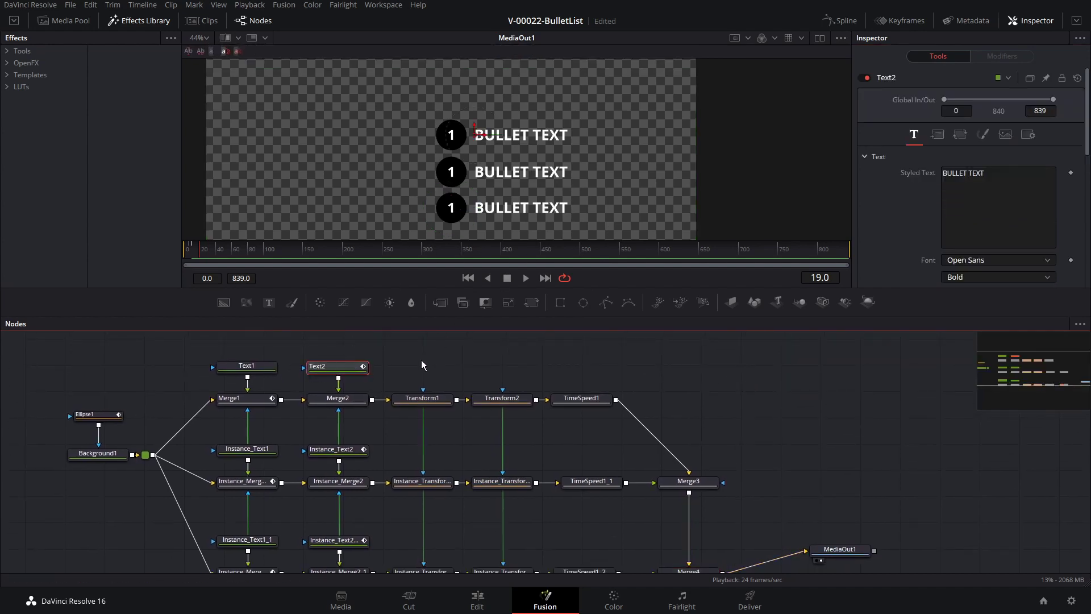
pyautogui.click(333, 453)
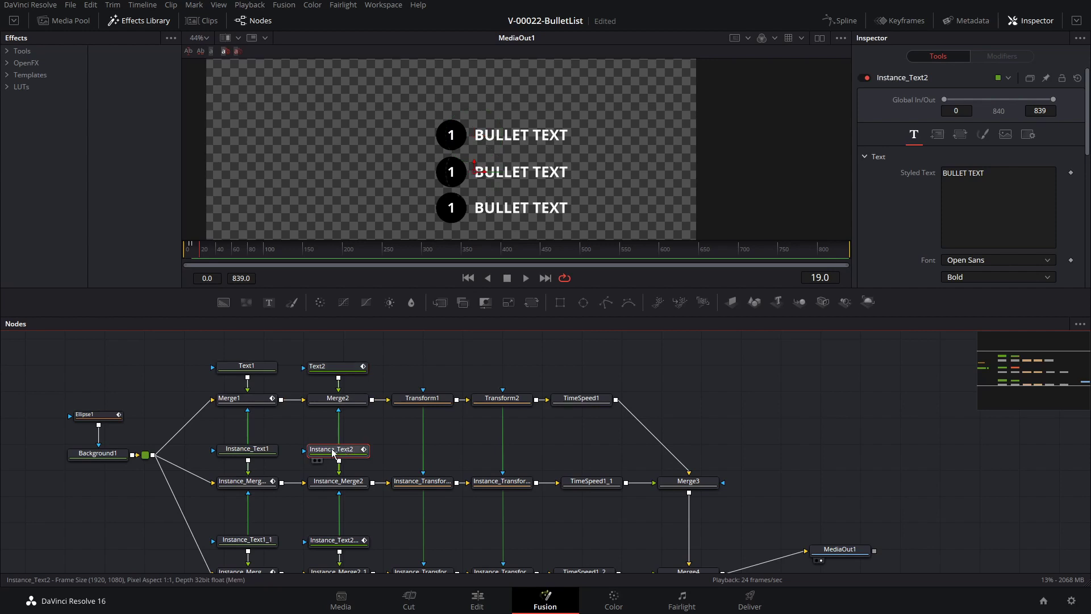
pyautogui.click(999, 171)
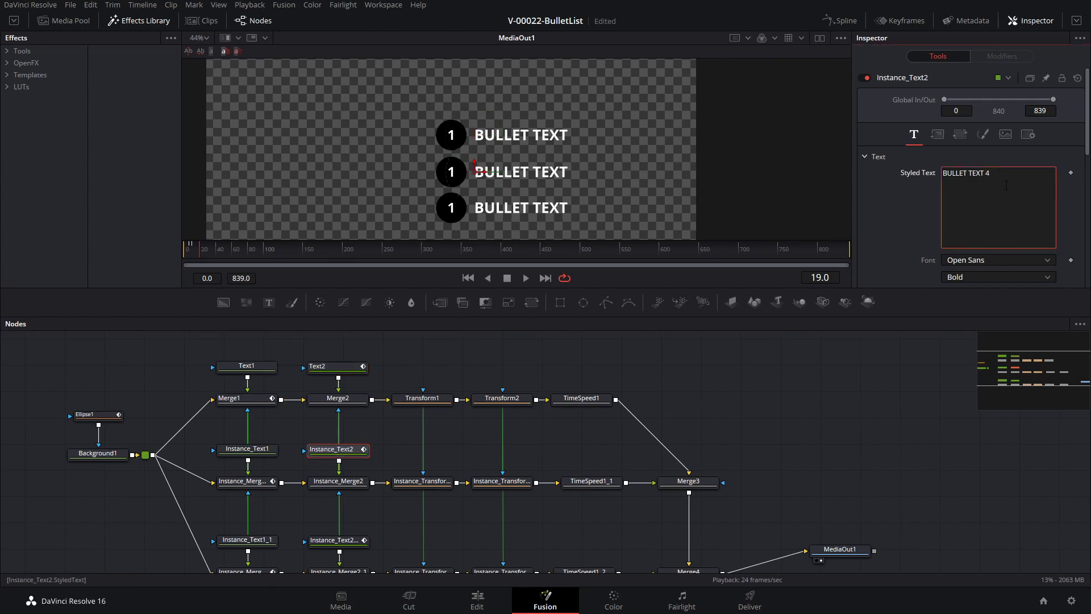
pyautogui.write('44')
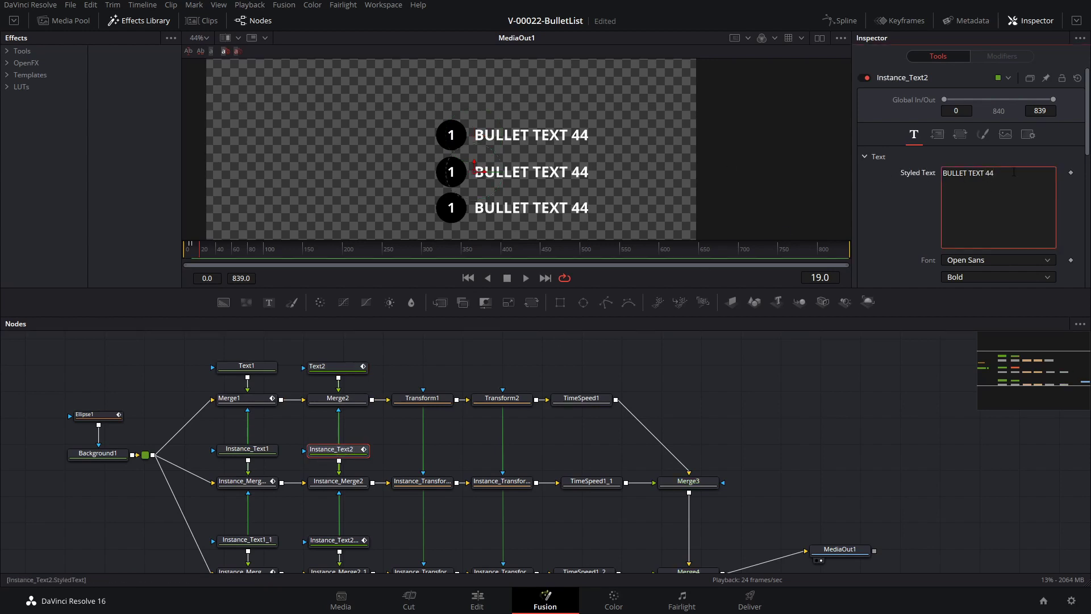
pyautogui.press('BackSpace')
pyautogui.press('BackSpace')
pyautogui.press('BackSpace')
# Deinstance the Styled Text of Instance_Text2 and set it to BULLET TEXT 222.
pyautogui.click(1077, 20)
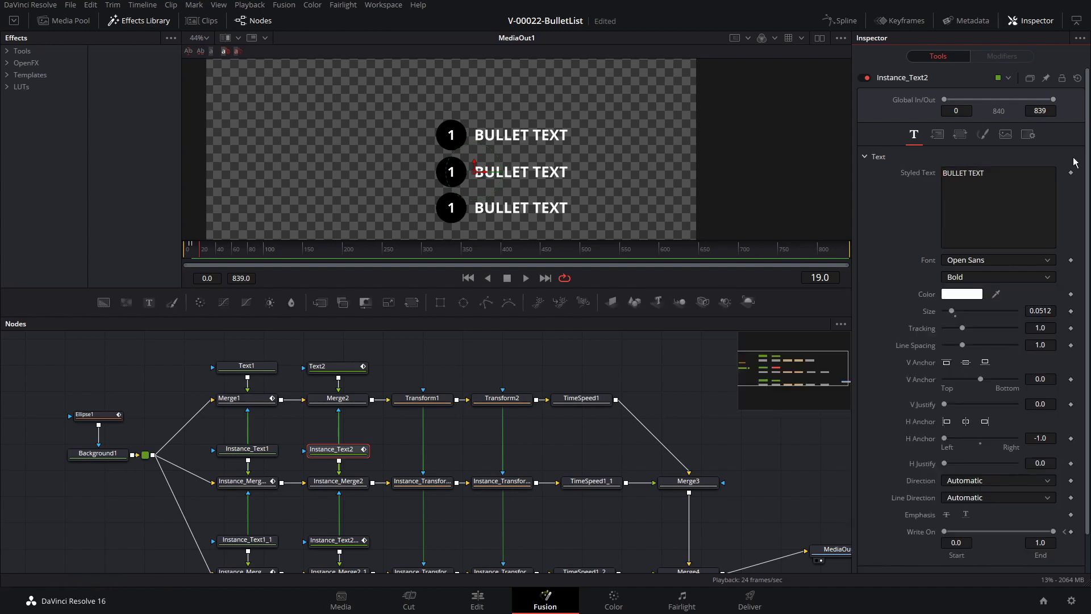
pyautogui.rightClick(913, 179)
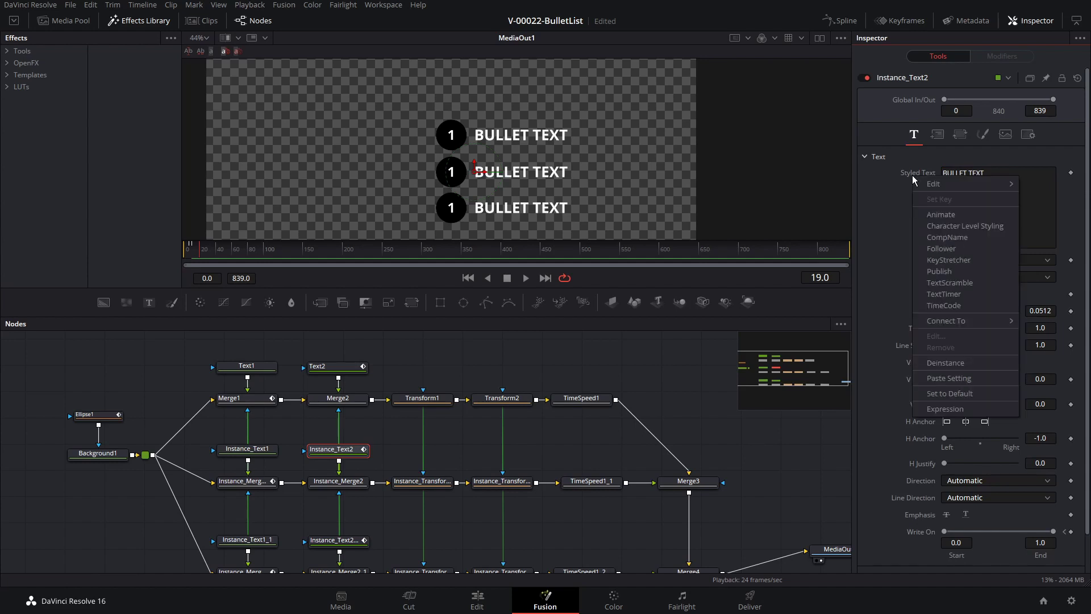
pyautogui.click(945, 363)
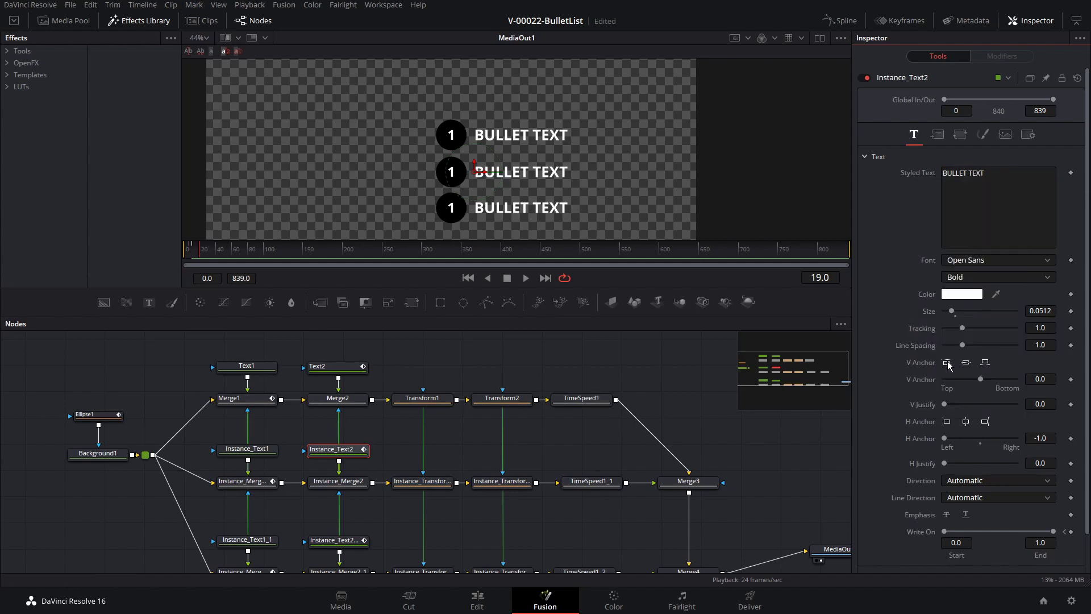
pyautogui.click(998, 180)
pyautogui.write('222')
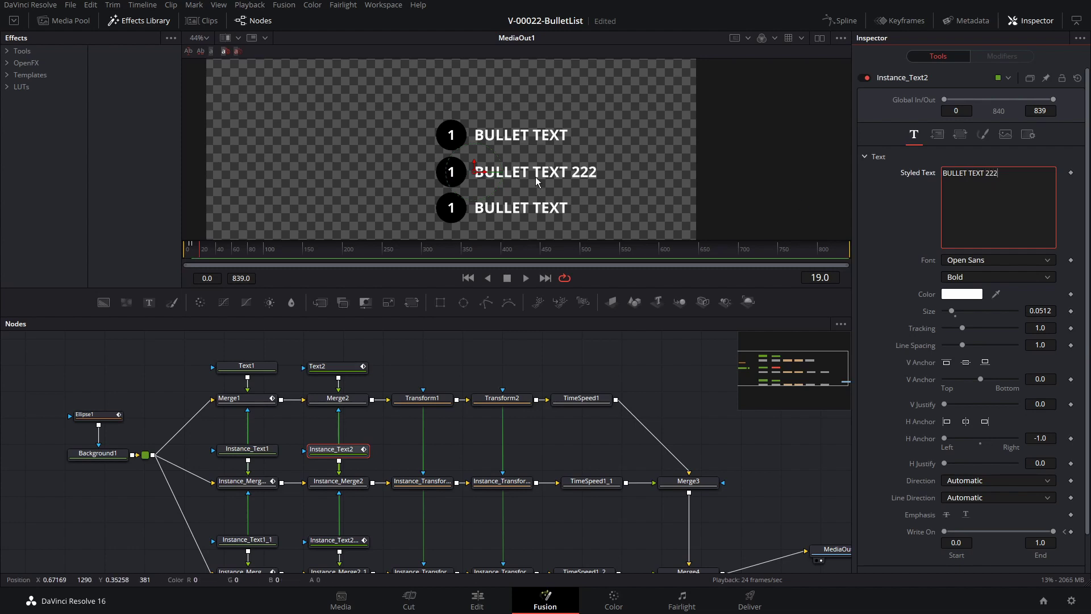
# Deinstance the Styled Text of Instance_Text2_1 and set it to BULLET TEXT 333.
pyautogui.moveTo(671, 387); pyautogui.dragTo(678, 356)
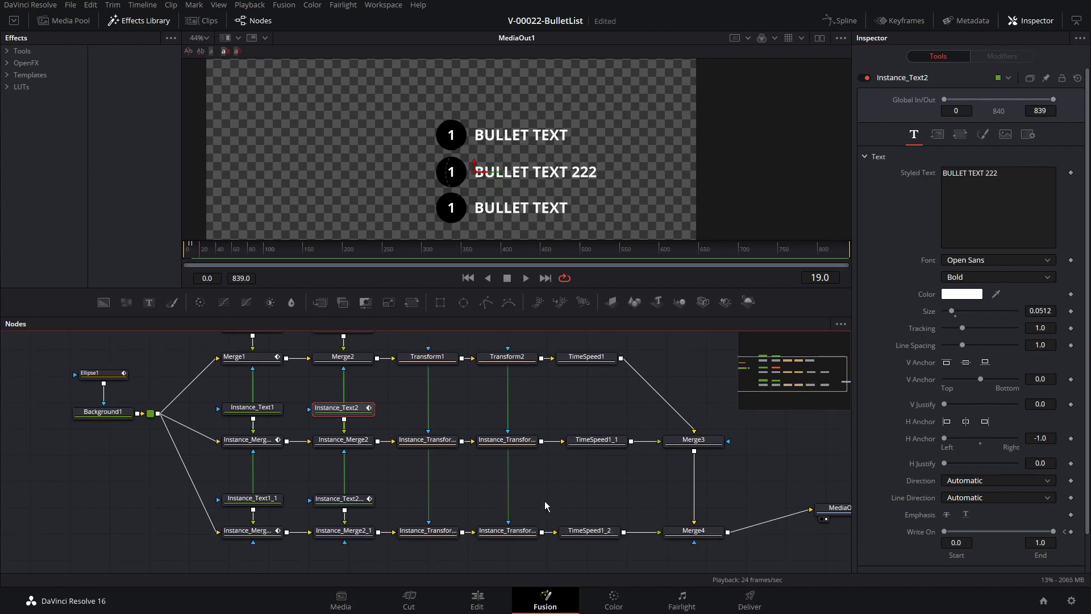
pyautogui.click(507, 531)
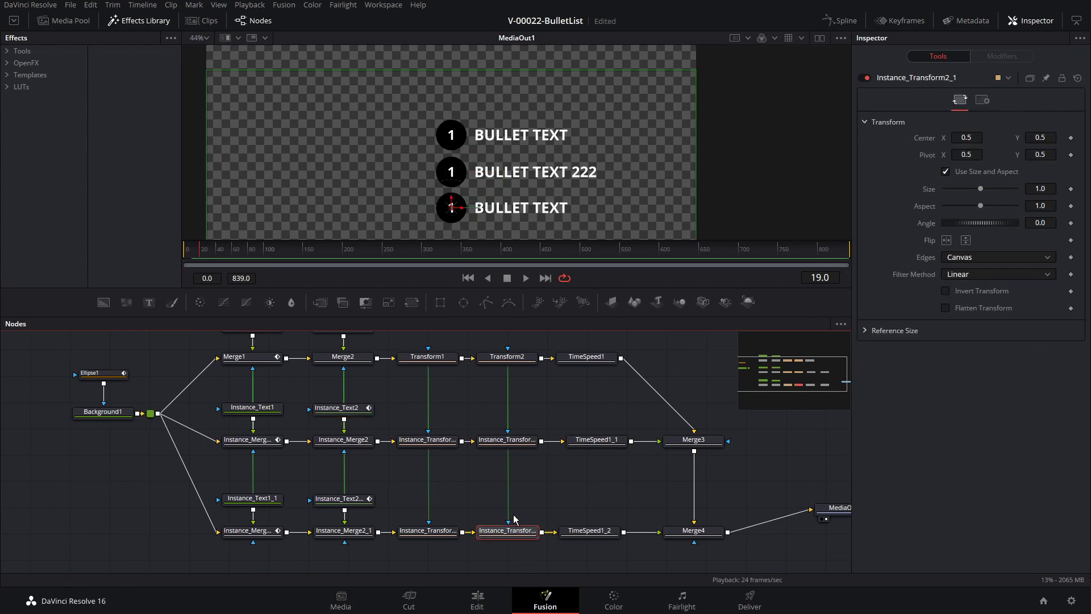
pyautogui.click(350, 500)
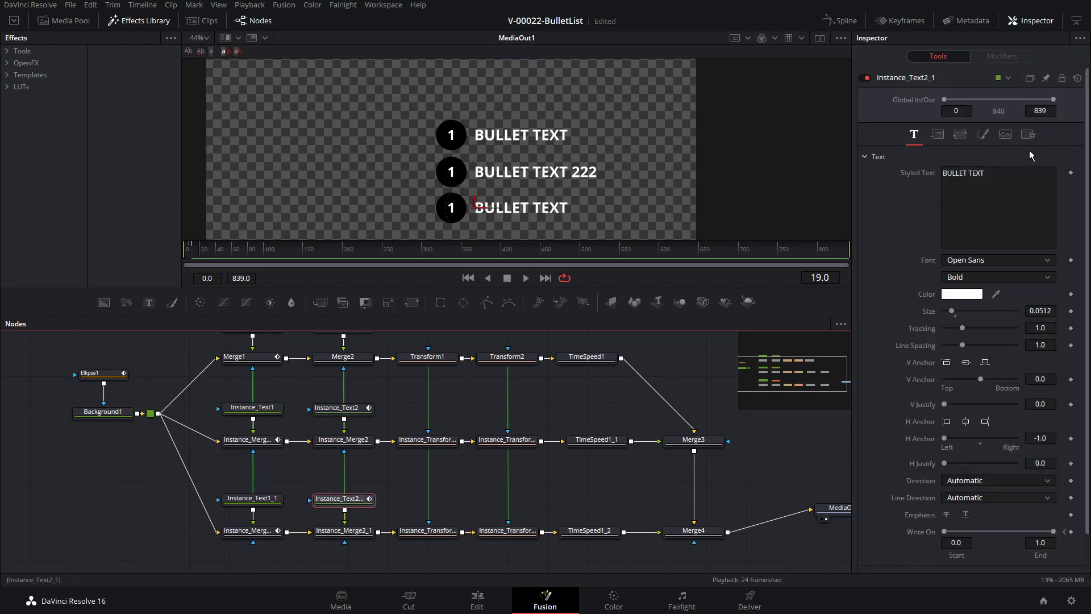
pyautogui.rightClick(926, 173)
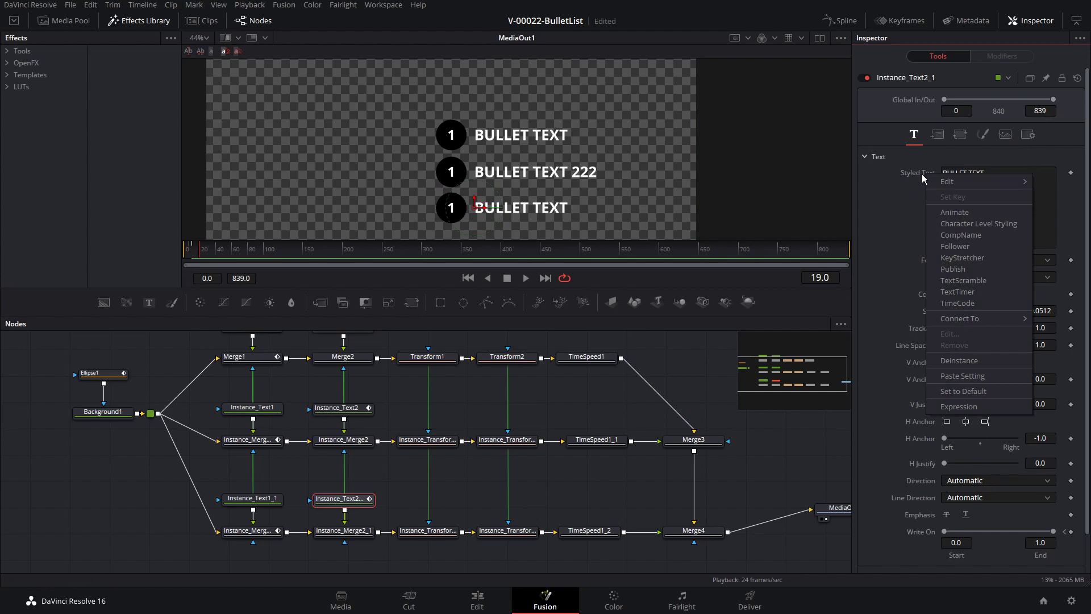
pyautogui.click(960, 360)
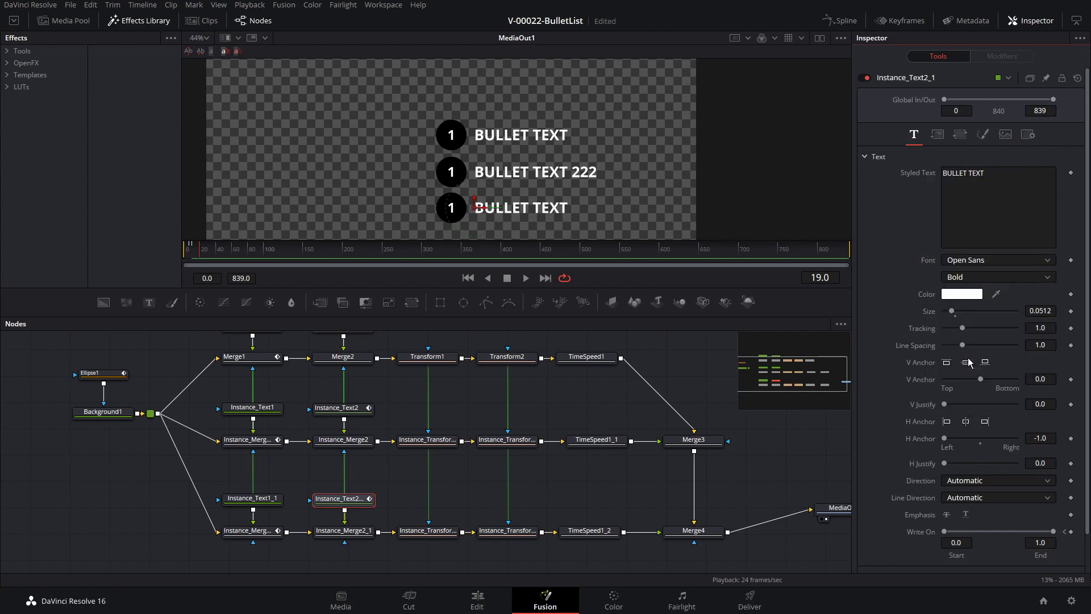
pyautogui.click(1005, 179)
pyautogui.write('333')
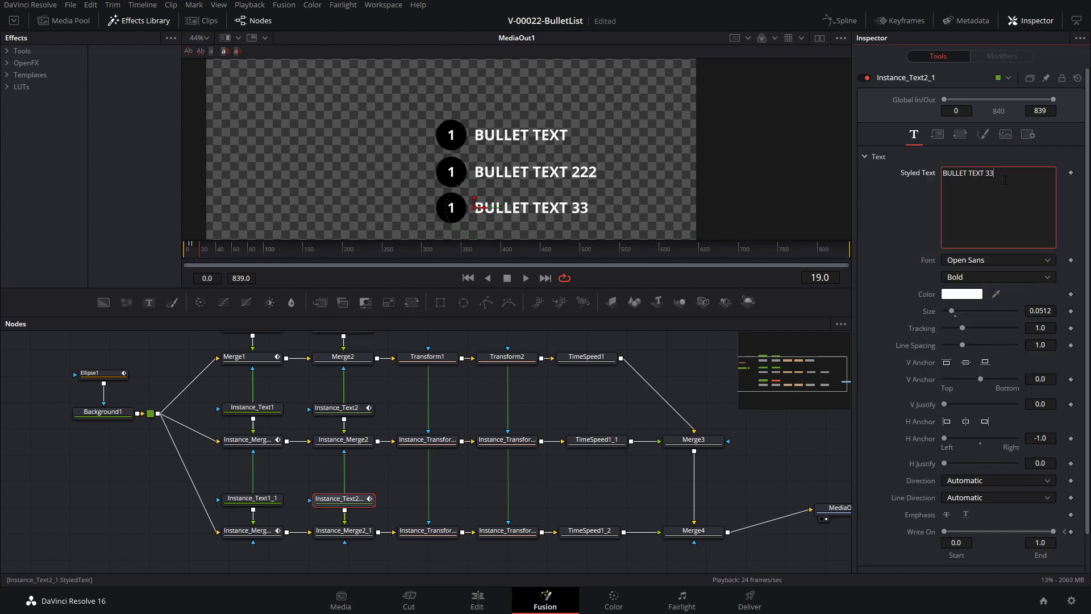
pyautogui.click(901, 234)
# Set the Styled Text of the original Text2 node to BULLET TEXT 111.
pyautogui.scroll(3, 569, 426)
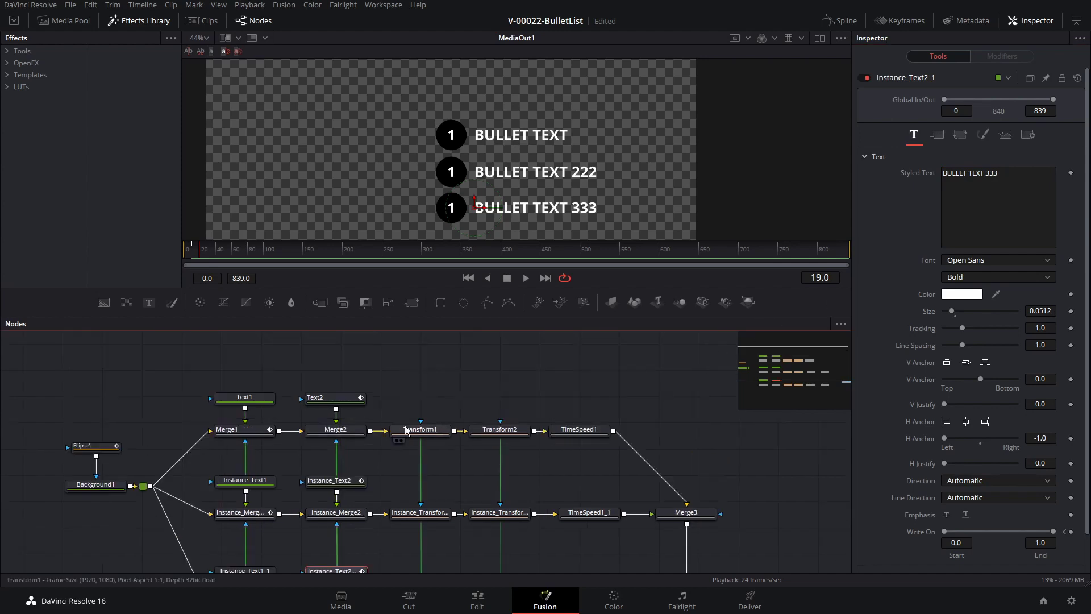
pyautogui.click(336, 397)
pyautogui.click(959, 218)
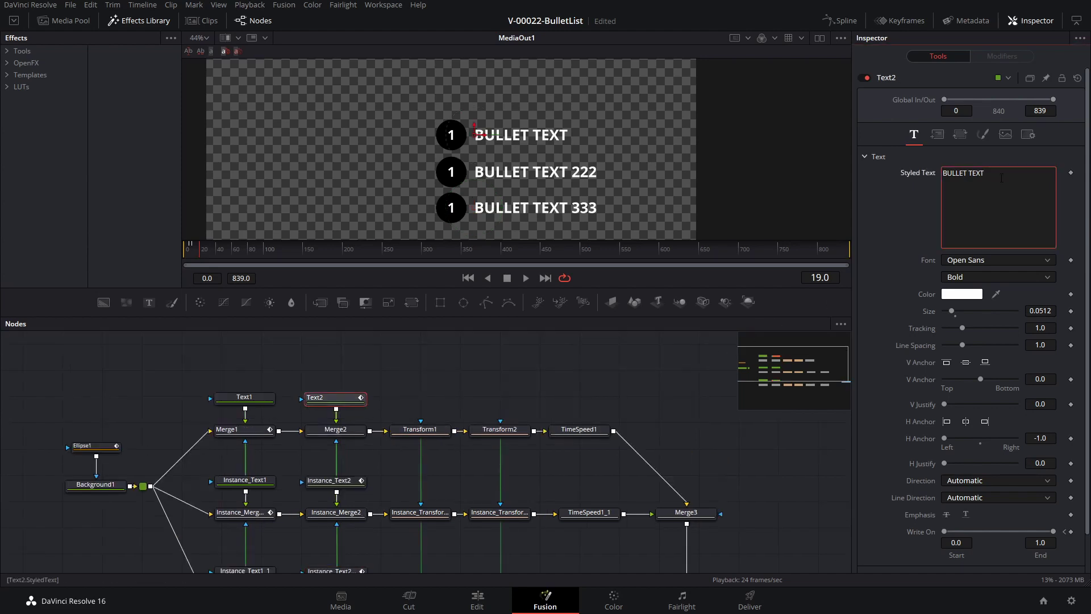
pyautogui.write('111')
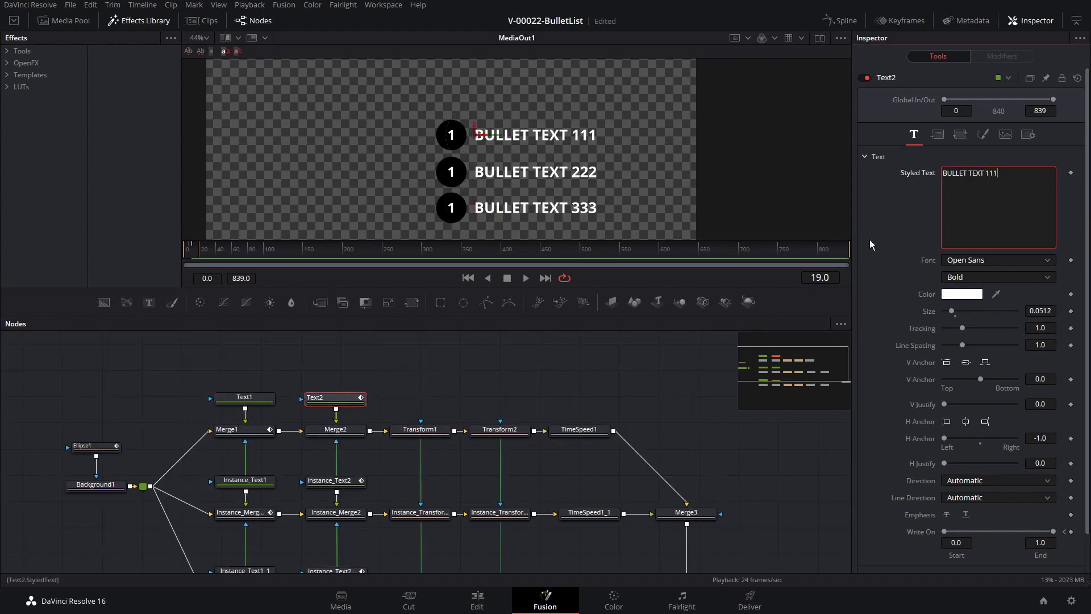
# Deinstance the Styled Text of Instance_Text1 and Instance_Text1_1 and set the numbers to 2 and 3.
pyautogui.scroll(-1, 602, 355)
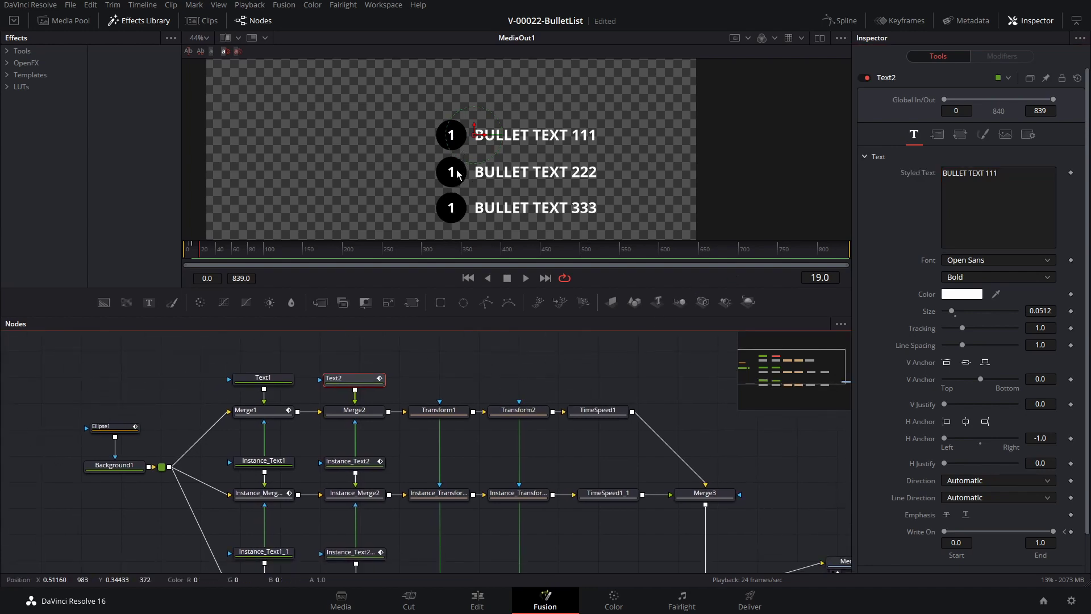
pyautogui.click(267, 463)
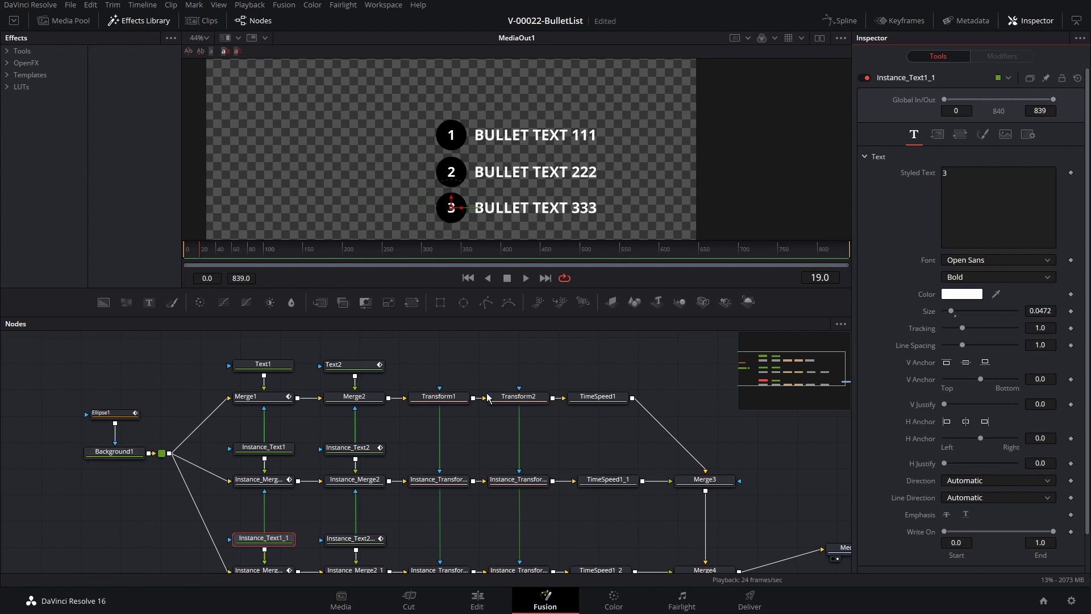
# Set the text colour of Text2 to orange (#ff9326).
pyautogui.click(355, 370)
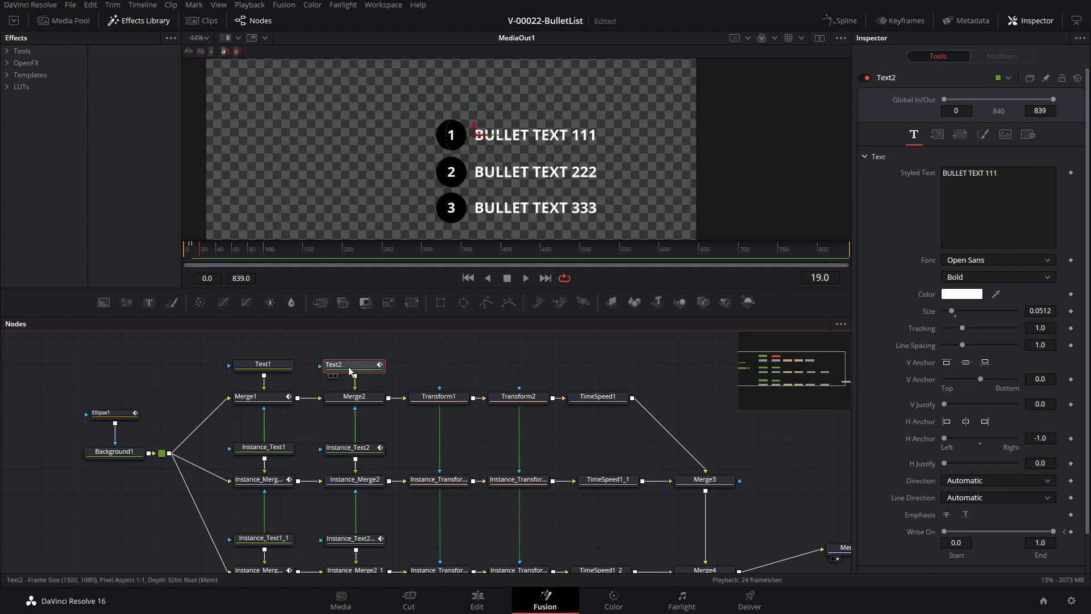
pyautogui.click(955, 296)
pyautogui.moveTo(638, 237); pyautogui.dragTo(641, 215)
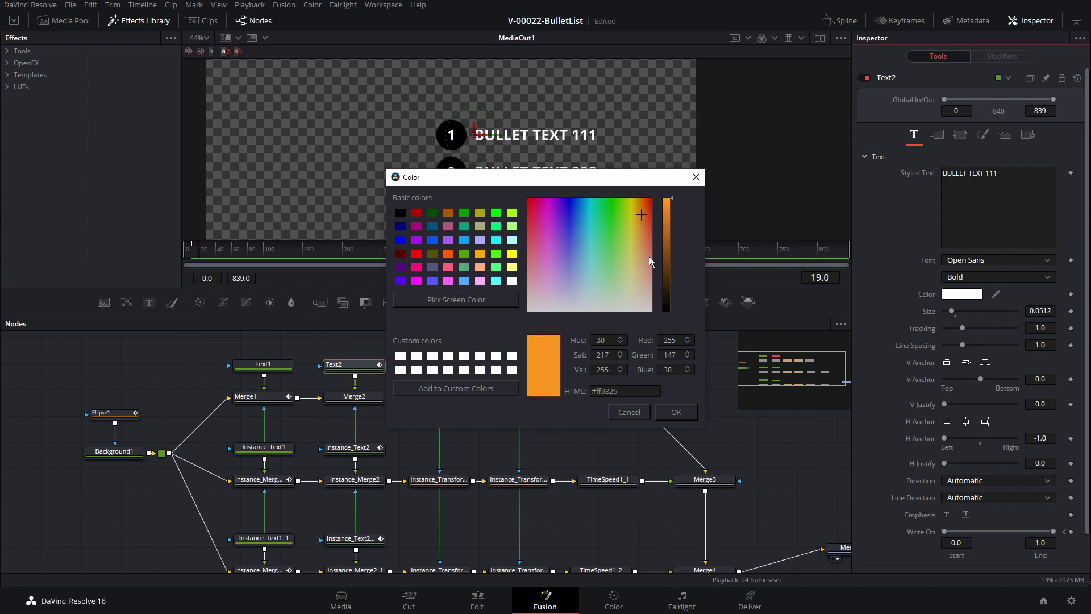
pyautogui.click(676, 412)
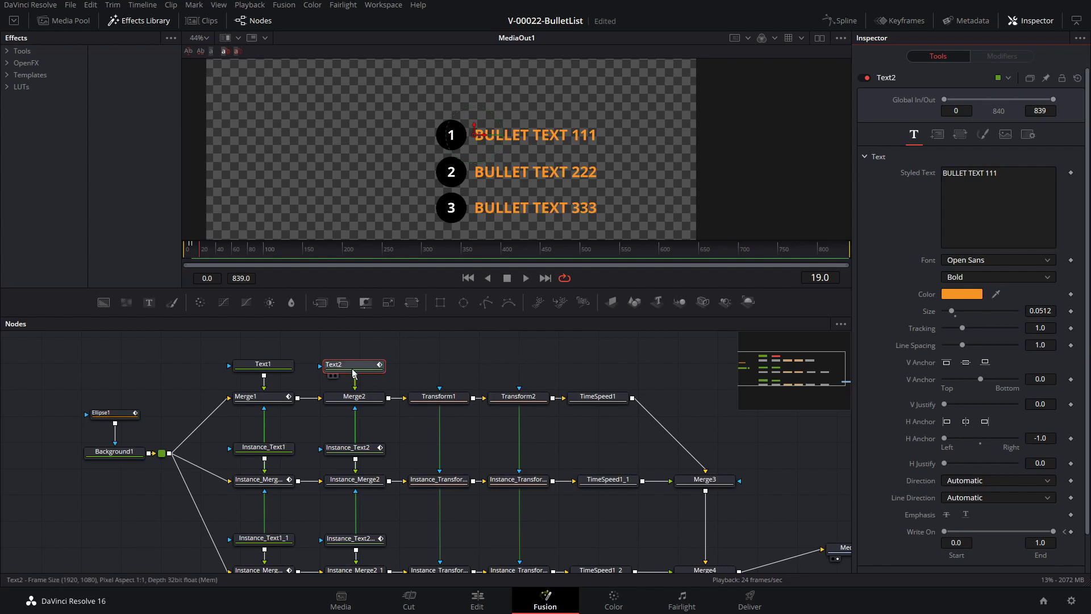
# Return Text2's colour to white (#ffffff), and try a text size of about 0.1496, undoing the size change.
pyautogui.click(966, 294)
pyautogui.moveTo(548, 265); pyautogui.dragTo(652, 320)
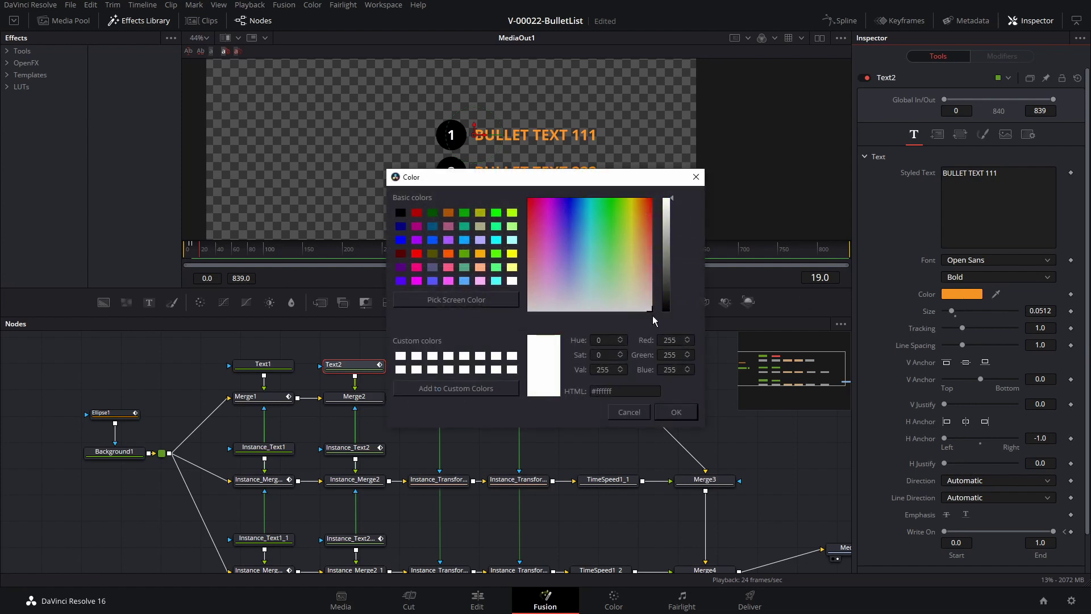
pyautogui.click(676, 411)
pyautogui.moveTo(957, 311); pyautogui.dragTo(969, 316)
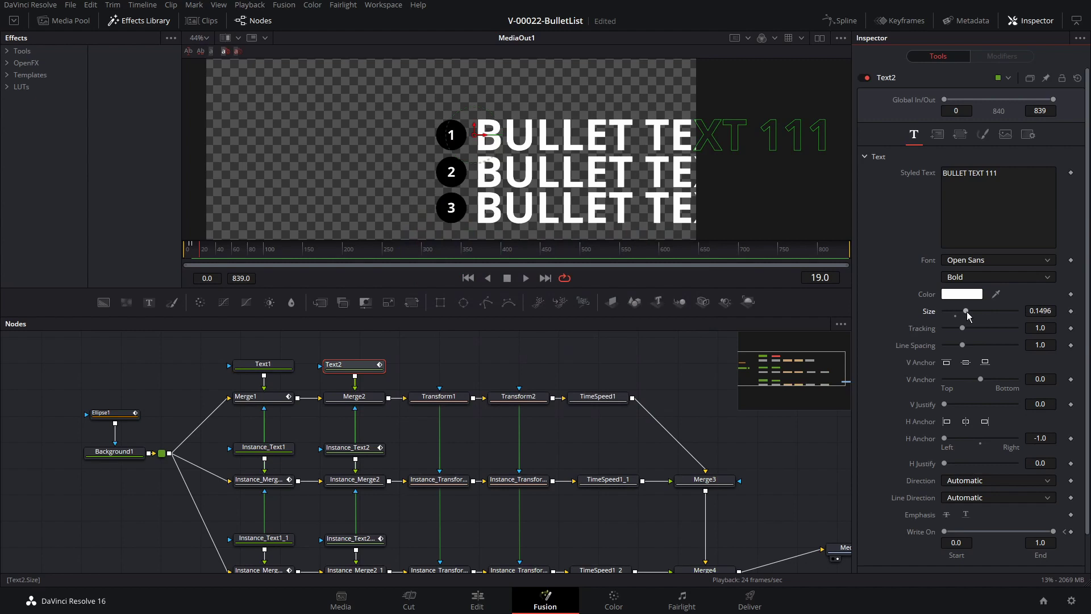
pyautogui.hotkey('ctrl', 'z')
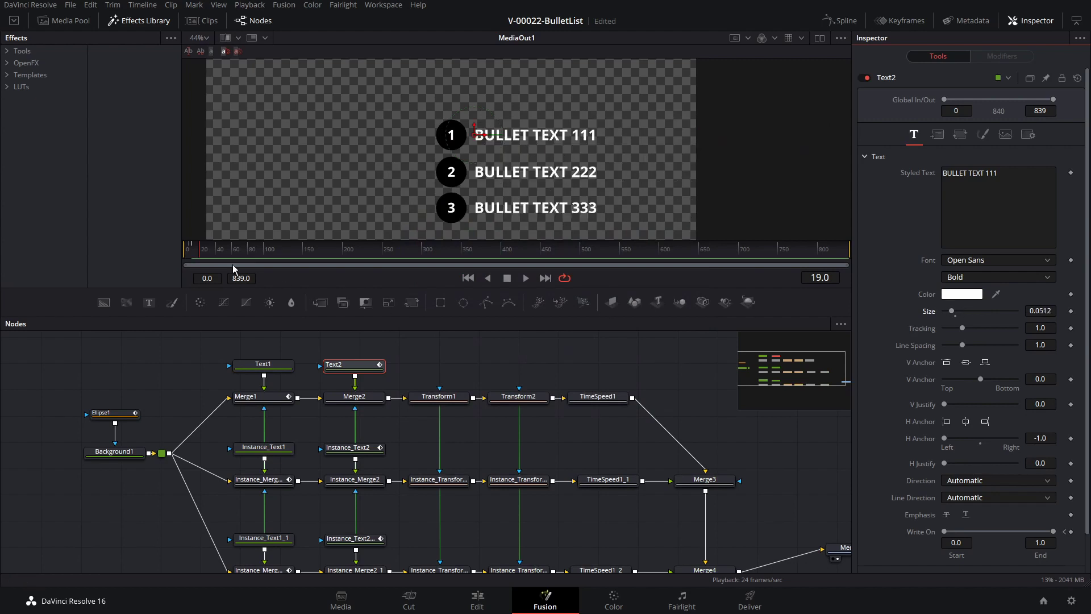
# Play the bullet list animation from the start to check how the three bullets appear.
pyautogui.moveTo(200, 250); pyautogui.dragTo(187, 250)
pyautogui.press('space')
pyautogui.click(187, 261)
pyautogui.press('space')
# Add a Custom Tool node in the empty area above and beside Merge3.
pyautogui.moveTo(683, 415); pyautogui.dragTo(621, 398)
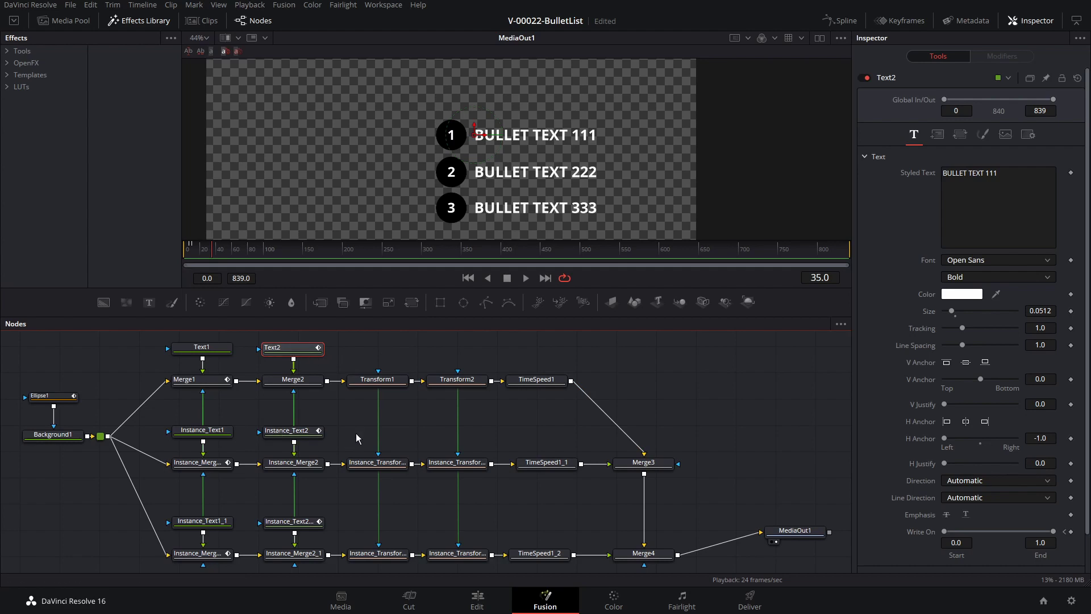
pyautogui.click(666, 364)
pyautogui.hotkey('shift', 'space')
pyautogui.write('cust')
pyautogui.click(532, 211)
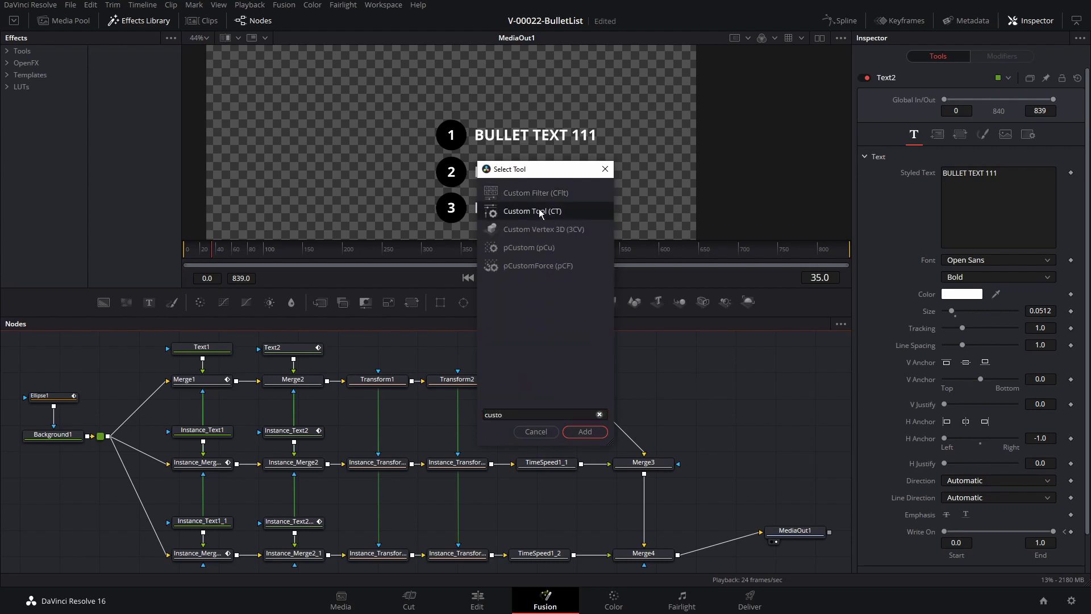
pyautogui.click(585, 432)
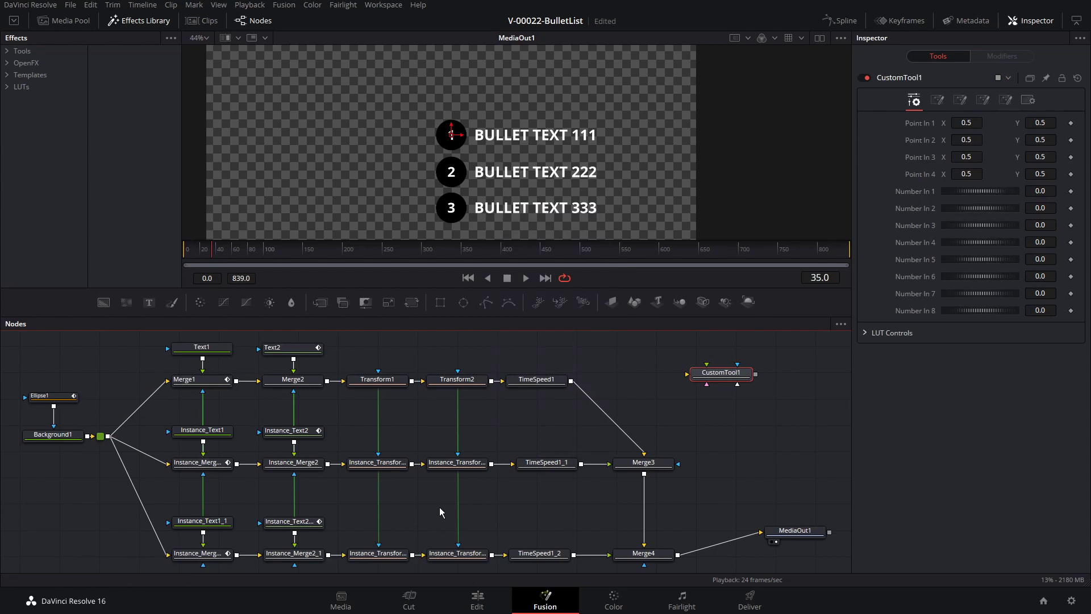
# Enter Bullet One, Bullet Two and Bullet Three as the Setup 1, Setup 2 and Setup 3 texts of the Custom Tool node.
pyautogui.click(938, 101)
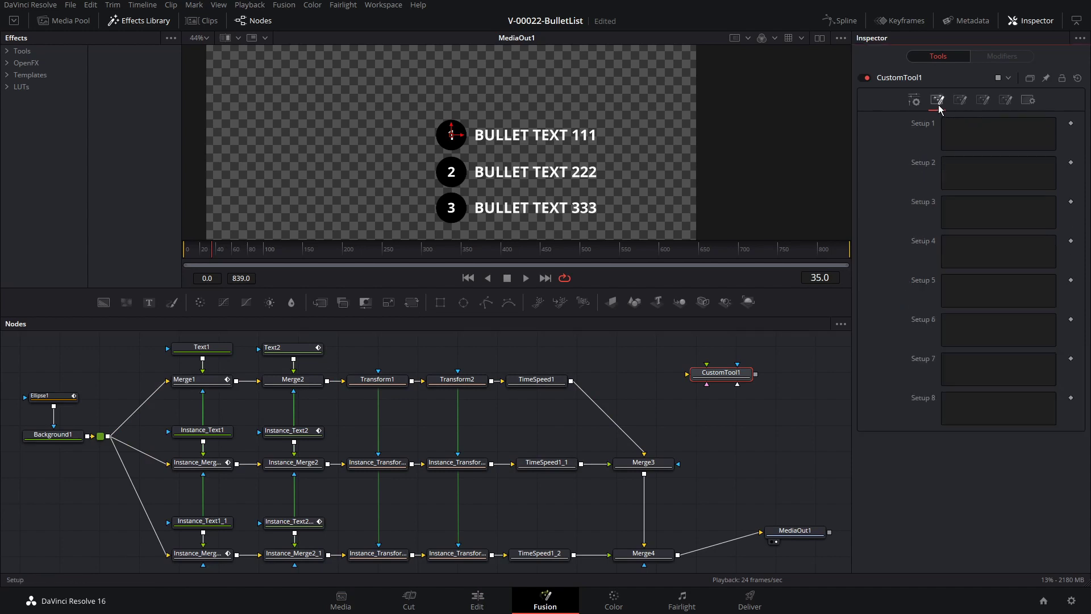
pyautogui.click(958, 129)
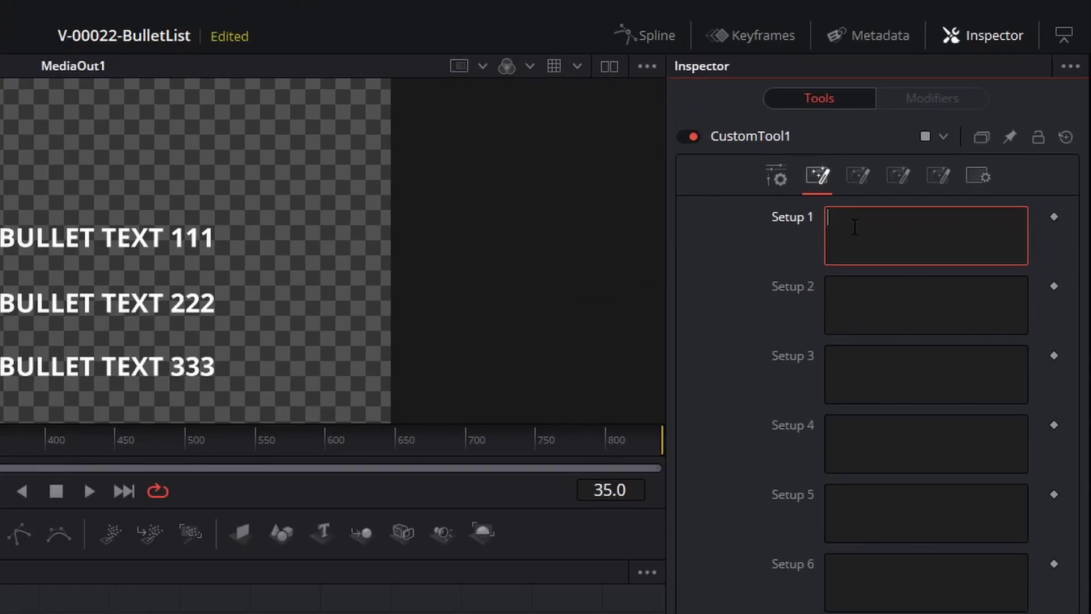
pyautogui.write('BU')
pyautogui.write('llet One')
pyautogui.press('Tab')
pyautogui.write('Bullet Two')
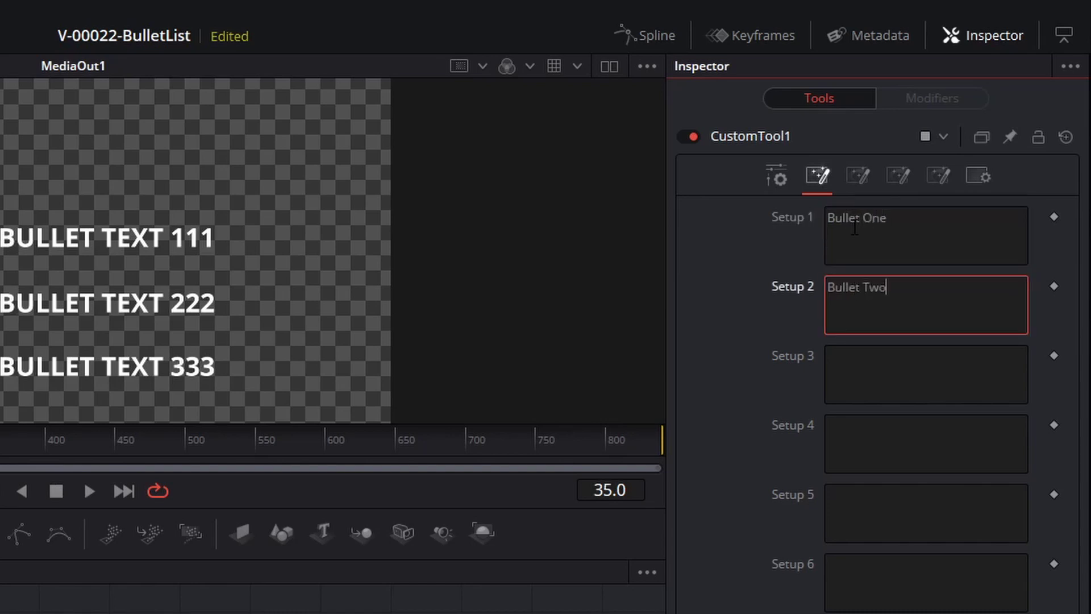
pyautogui.press('Tab')
pyautogui.write('Bullet 3Three')
pyautogui.click(780, 391)
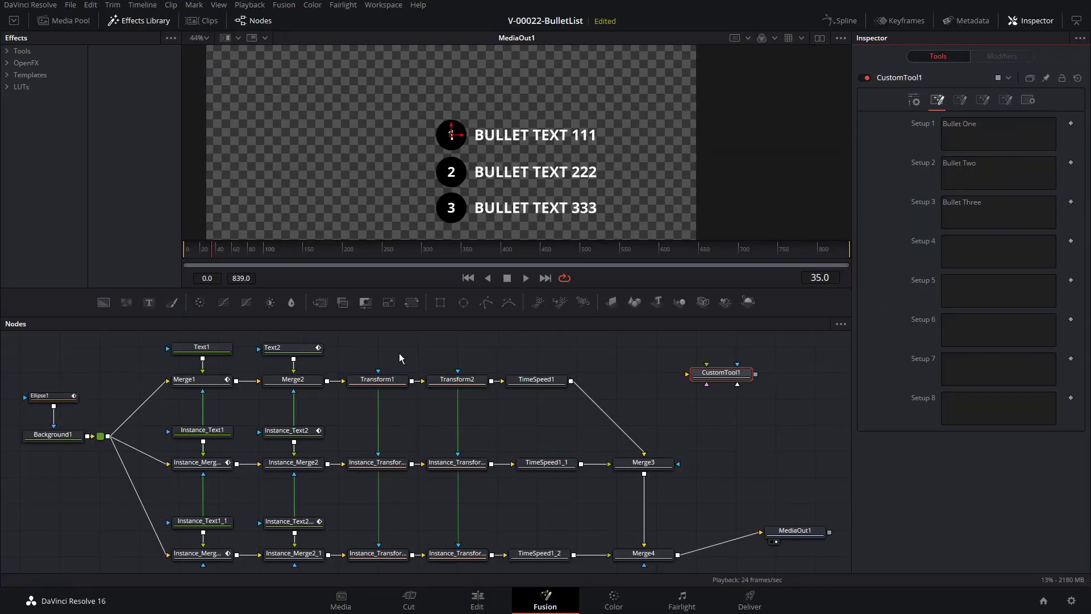
# Enable an expression on the Styled Text of Text2.
pyautogui.click(290, 347)
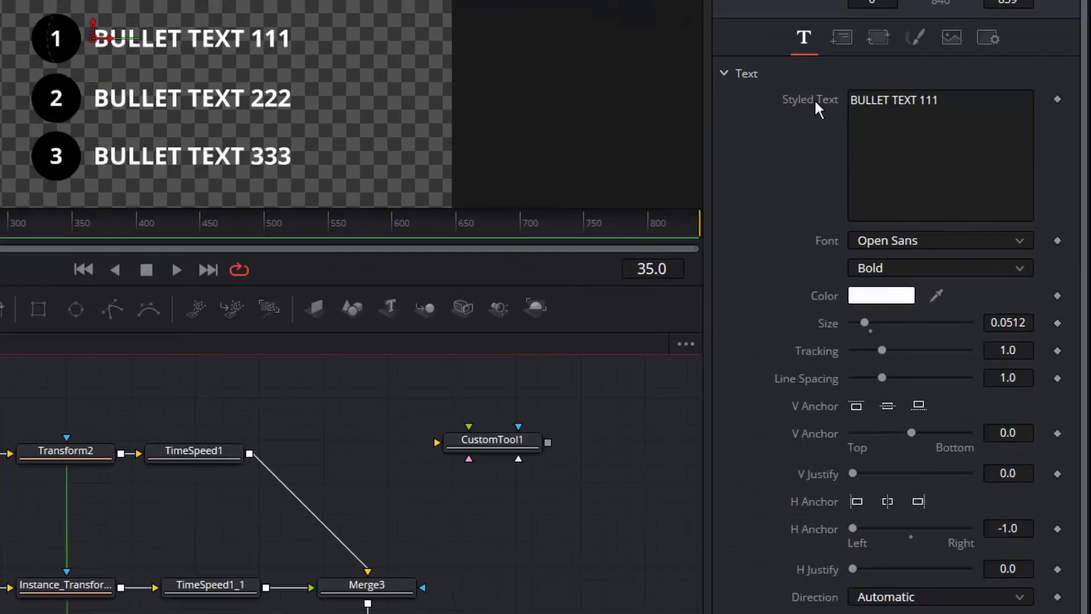
pyautogui.rightClick(912, 175)
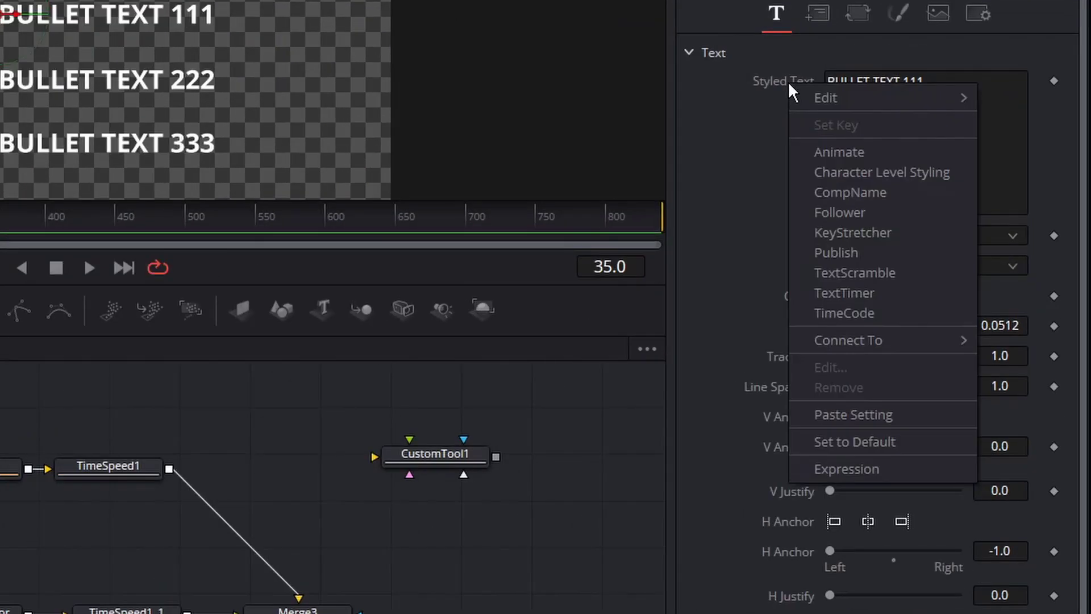
pyautogui.click(872, 470)
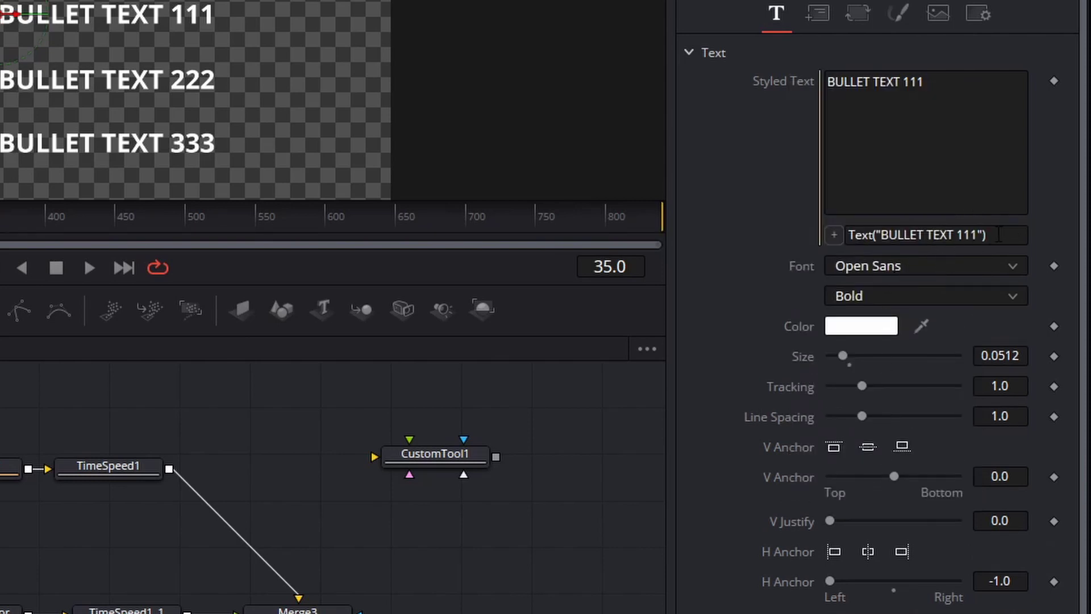
pyautogui.click(987, 234)
pyautogui.moveTo(986, 234); pyautogui.dragTo(805, 233)
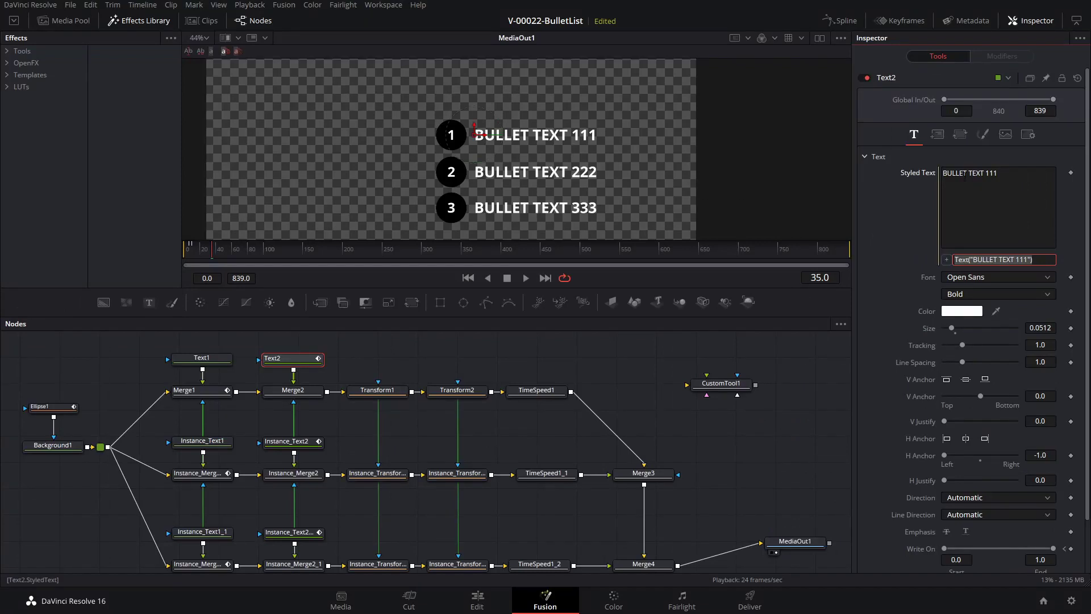
# Rename the Custom Tool node as settings.
pyautogui.click(721, 383)
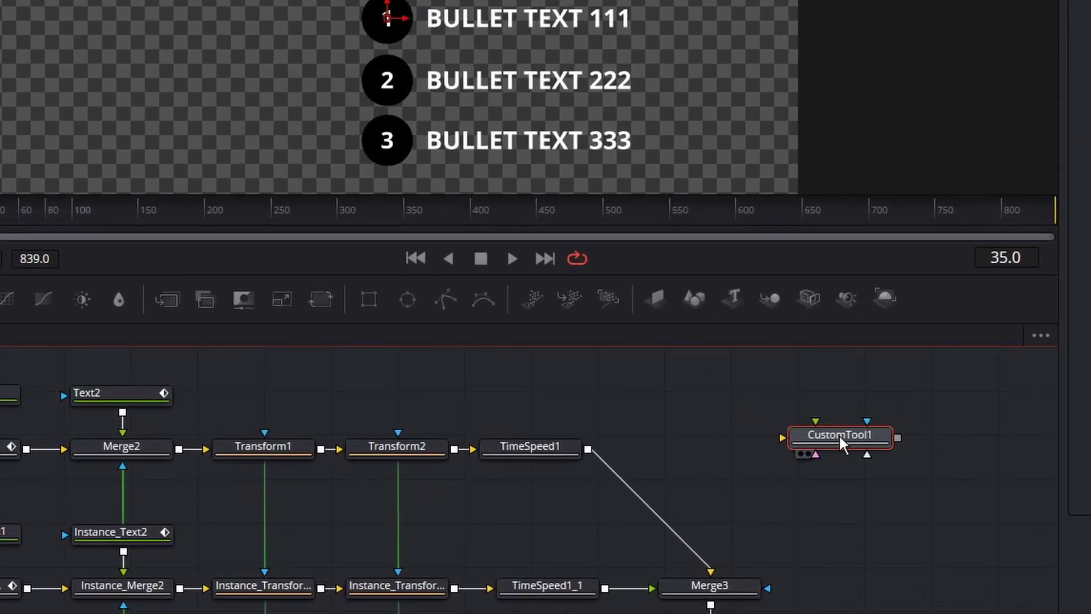
pyautogui.press('F2')
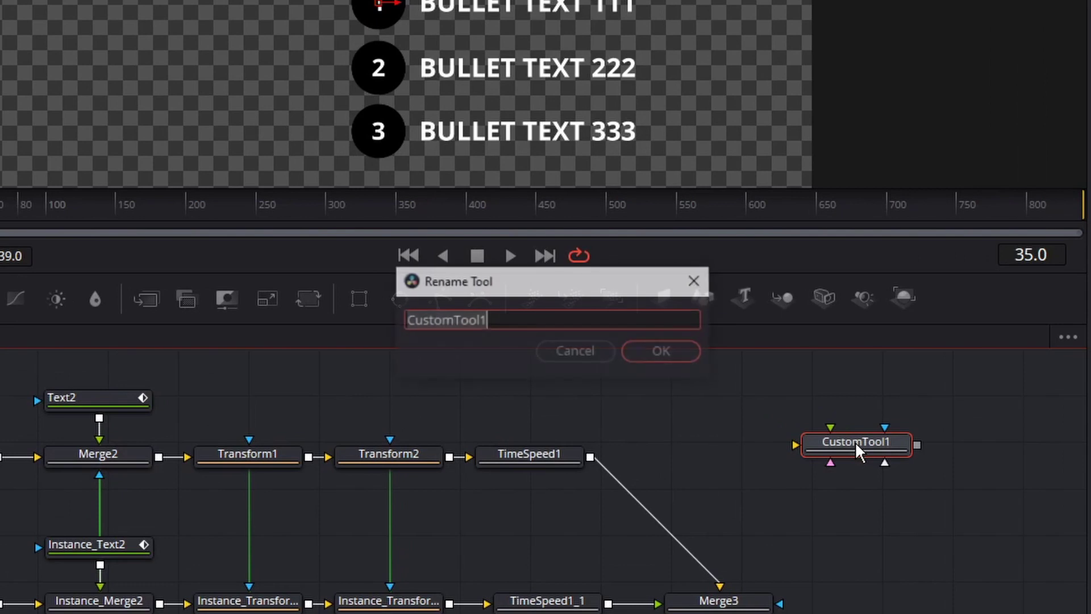
pyautogui.write('settings')
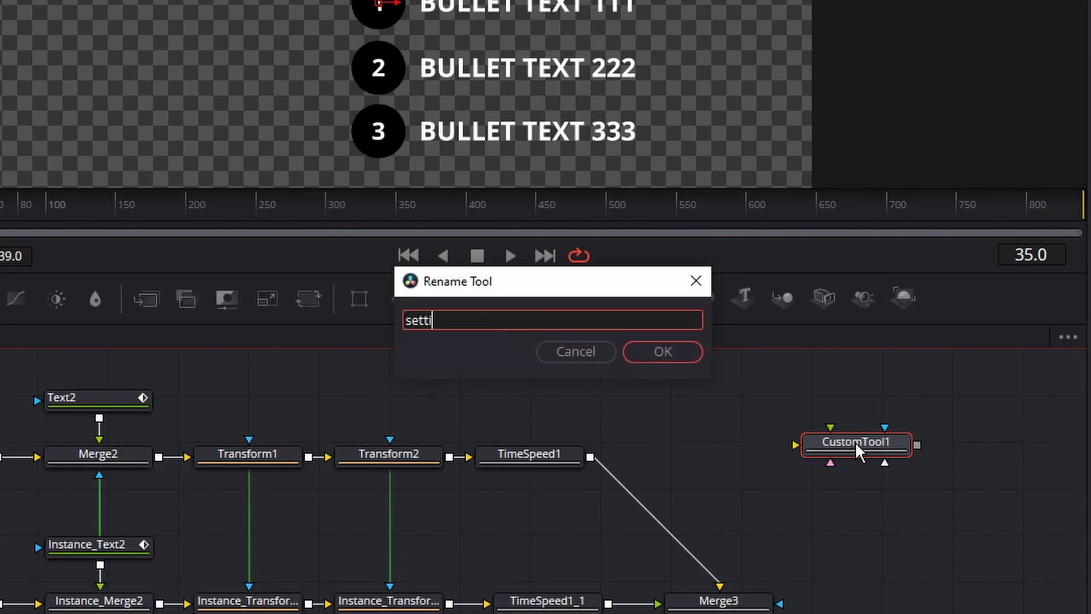
pyautogui.click(663, 355)
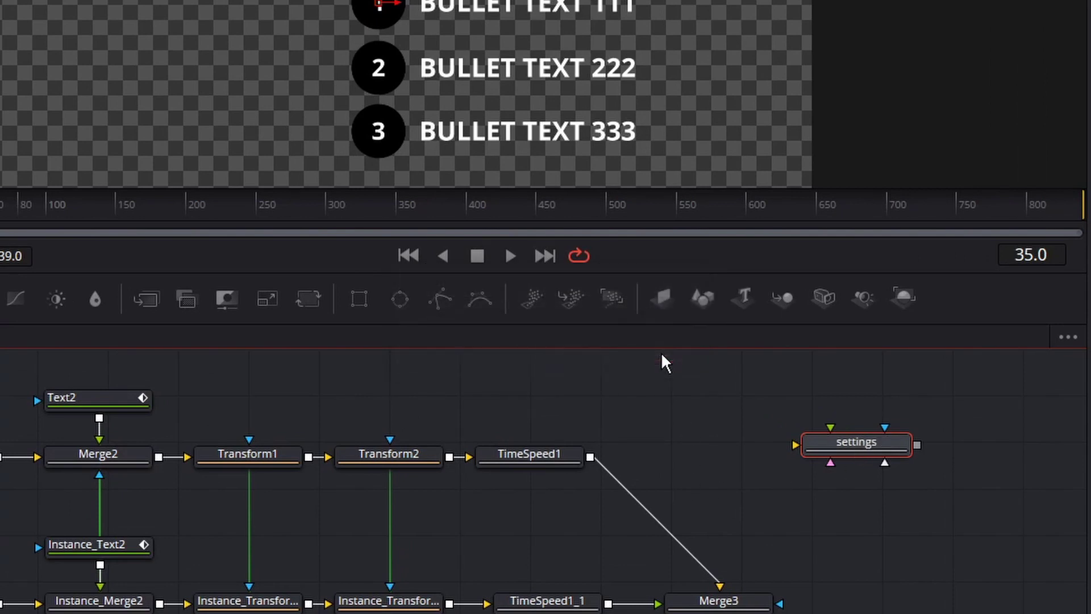
# Set the Styled Text expression of Text2 to settings.Setup1 and reselect the settings node.
pyautogui.click(102, 406)
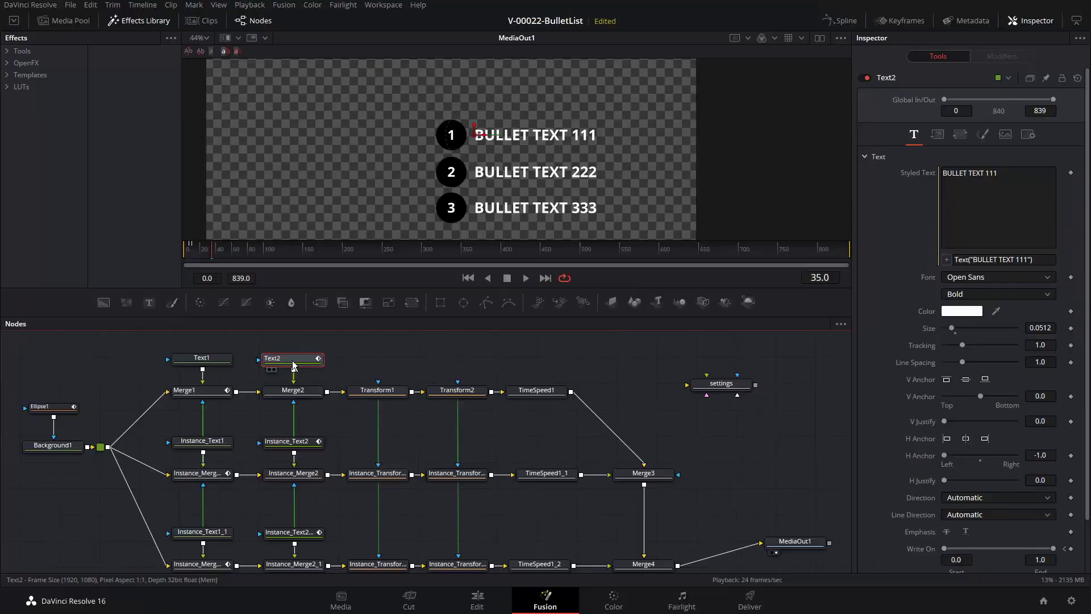
pyautogui.click(1038, 261)
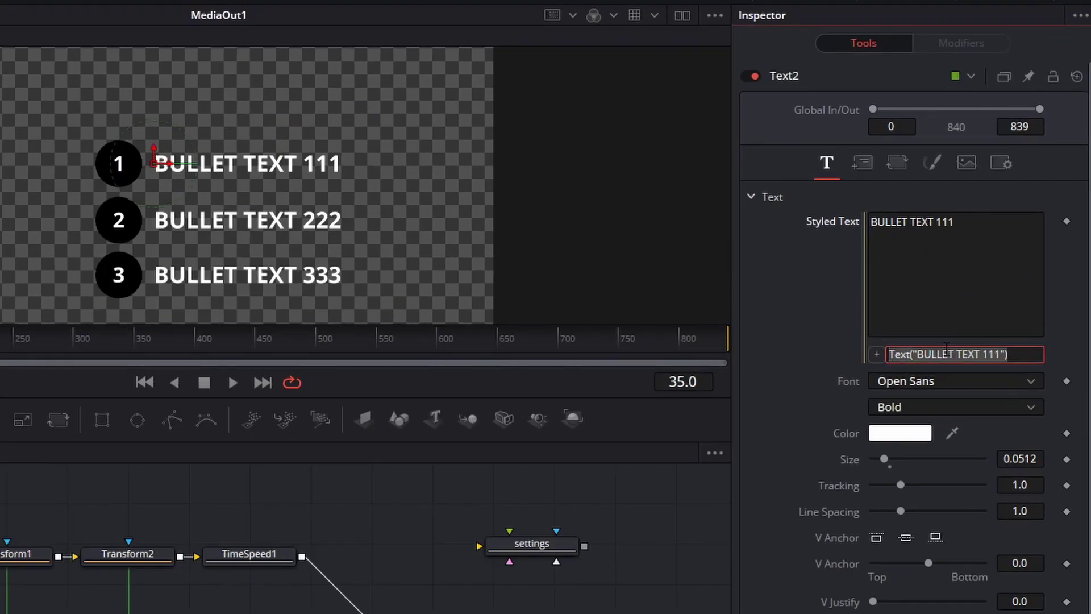
pyautogui.write('settings.')
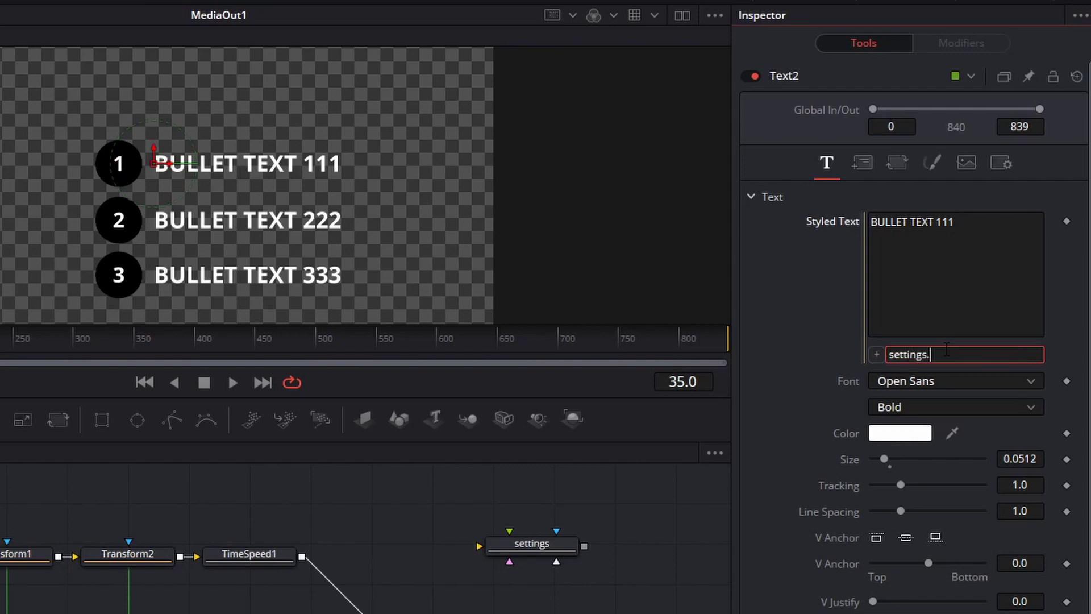
pyautogui.write('Setup1')
pyautogui.click(554, 544)
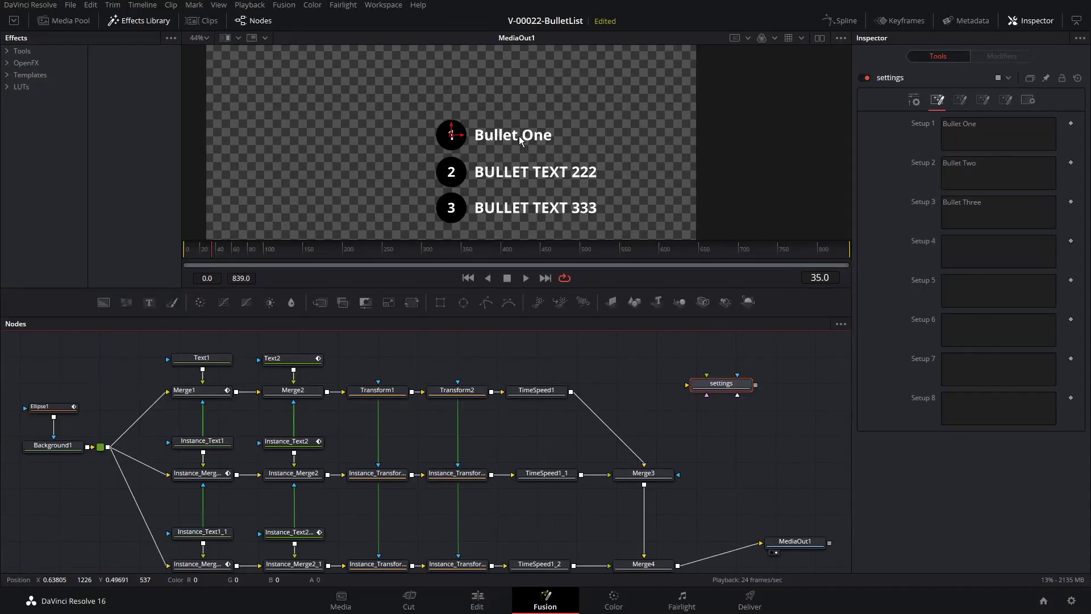
# Add an expression to the Styled Text of Instance_Text2 and set it to settings.Setup2.
pyautogui.click(292, 443)
pyautogui.rightClick(915, 173)
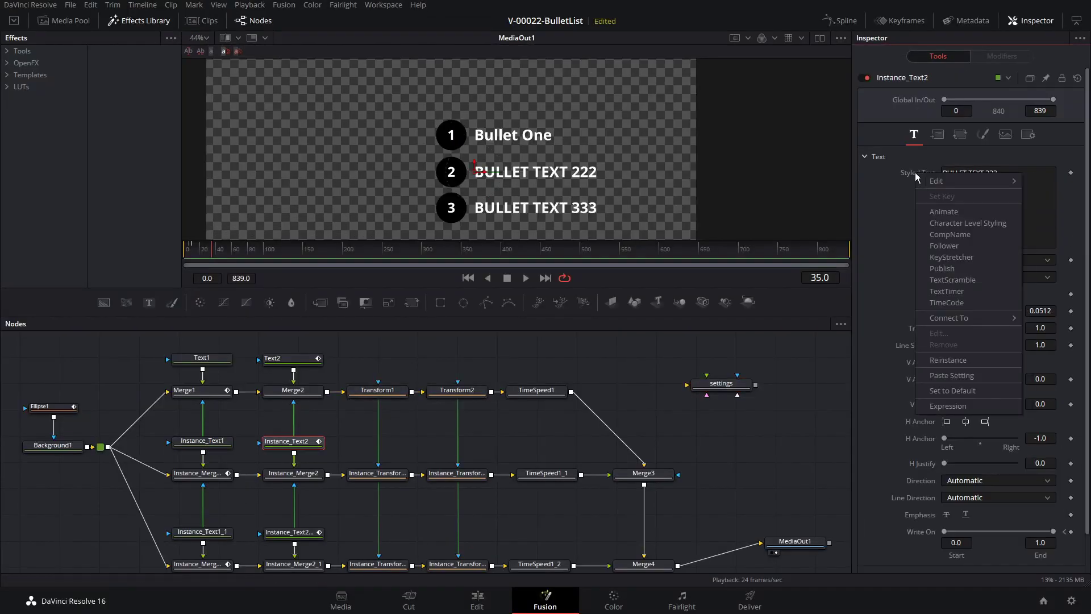
pyautogui.click(947, 406)
pyautogui.click(983, 260)
pyautogui.hotkey('ctrl', 'a')
pyautogui.write('settings.')
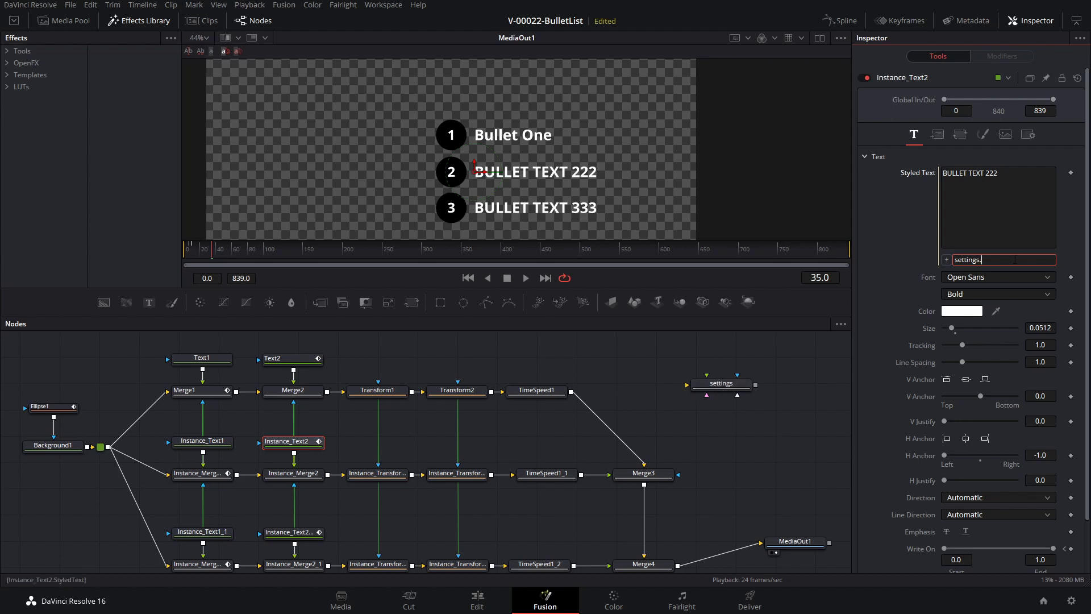
pyautogui.write('Setup2')
pyautogui.press('Return')
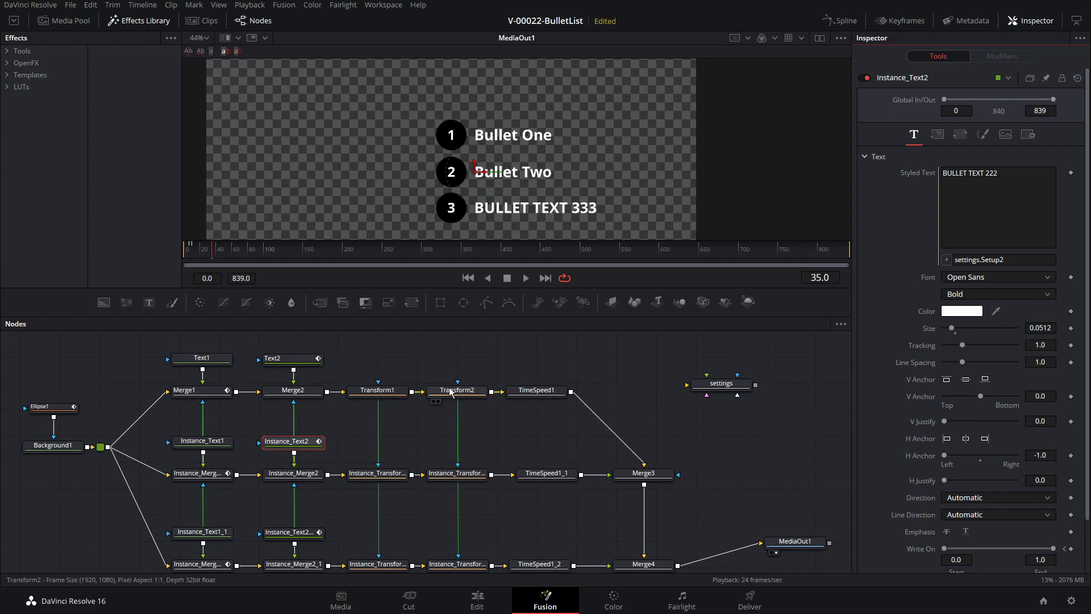
# Publish the Setup 3 value of the settings node.
pyautogui.click(301, 533)
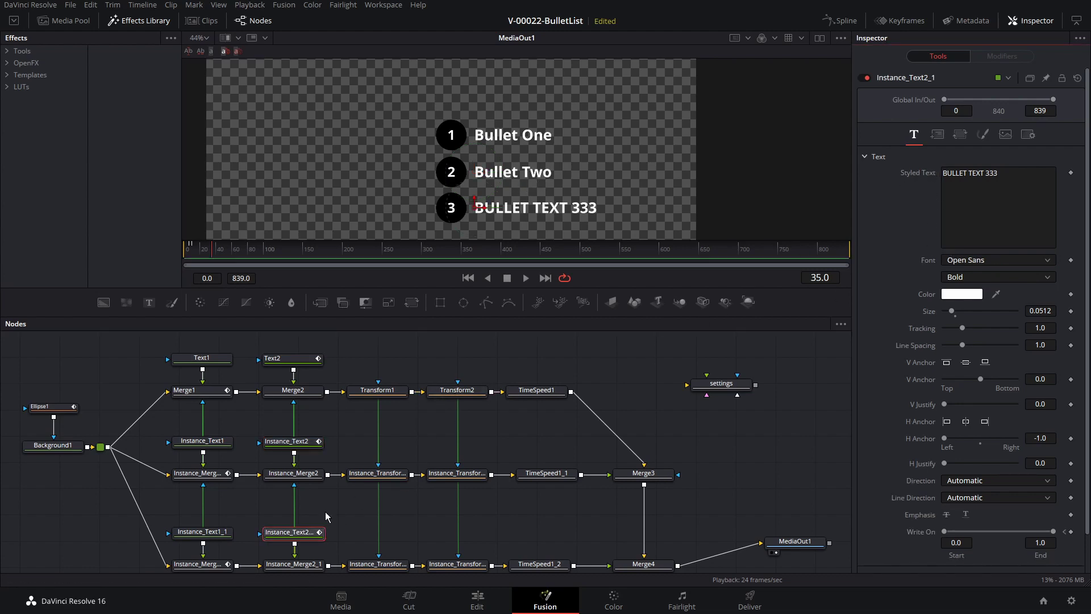
pyautogui.click(713, 389)
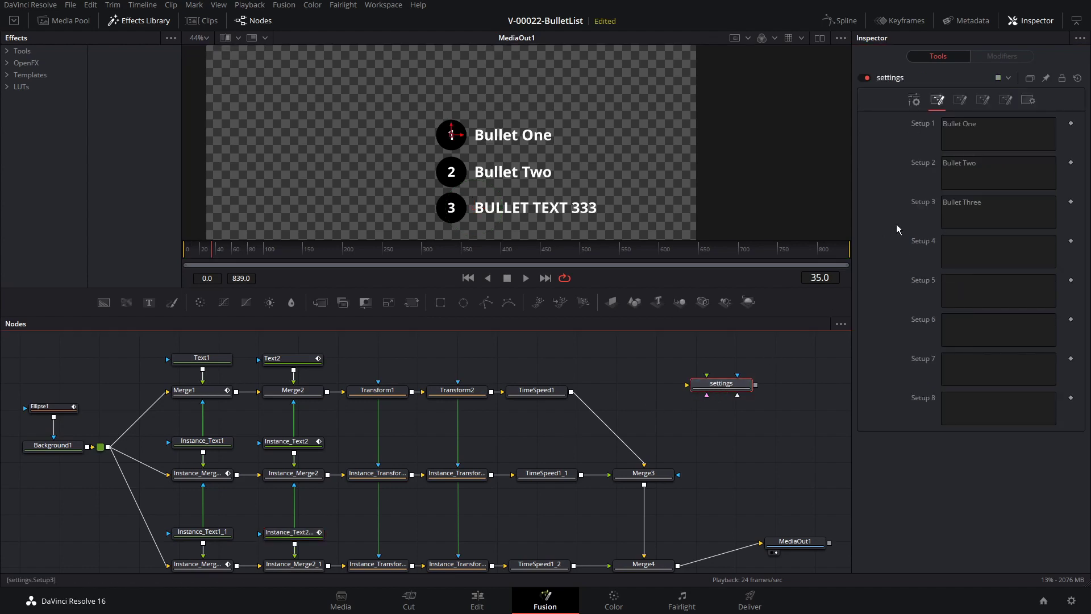
pyautogui.rightClick(926, 207)
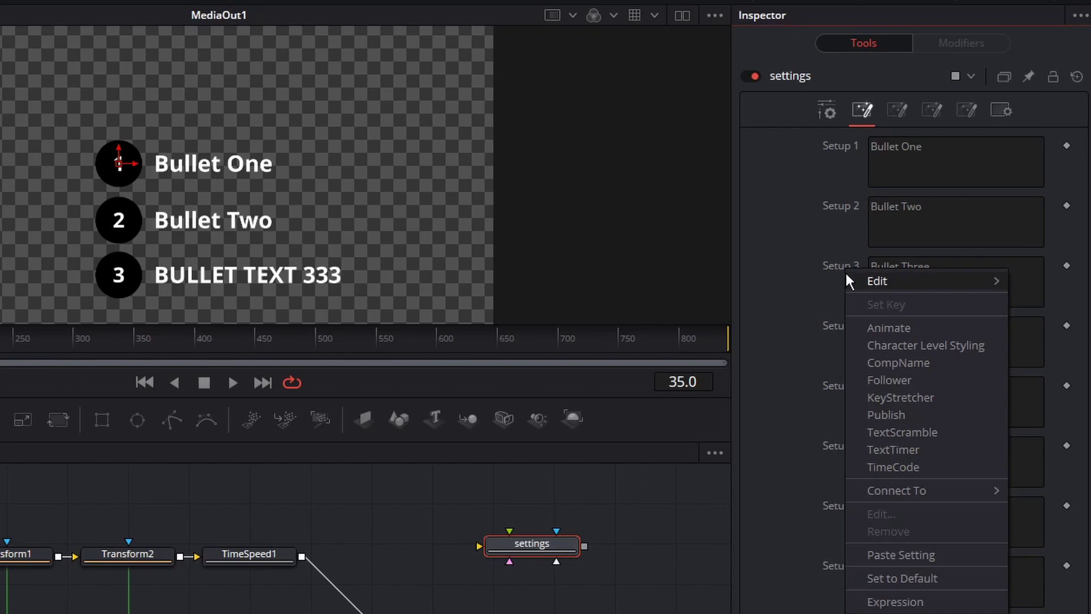
pyautogui.click(898, 417)
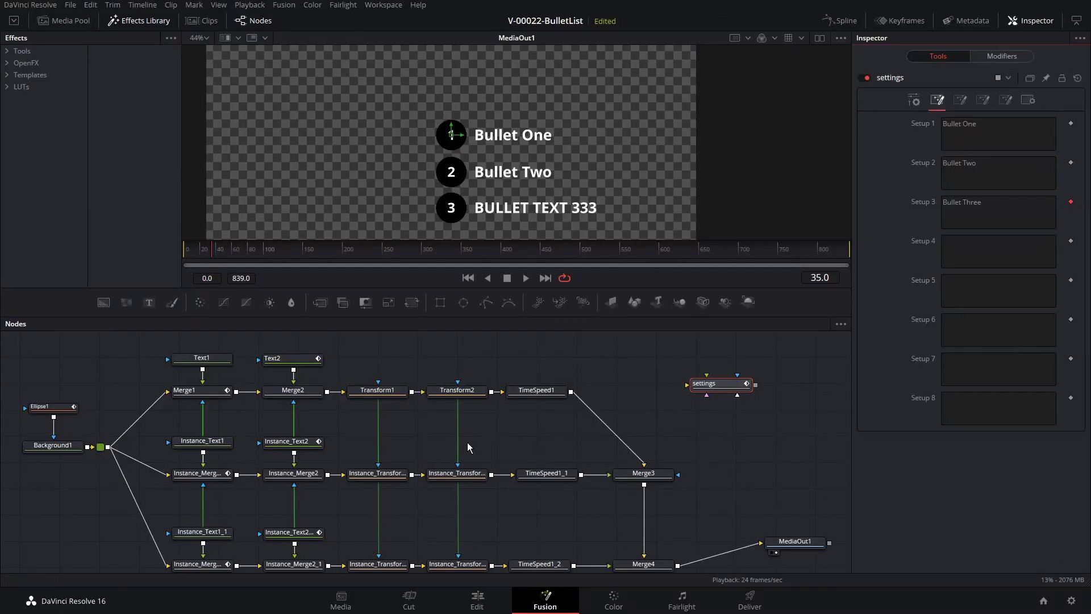
# Connect the Styled Text of Instance_Text2_1 to the published Setup 3 of the settings node.
pyautogui.click(304, 531)
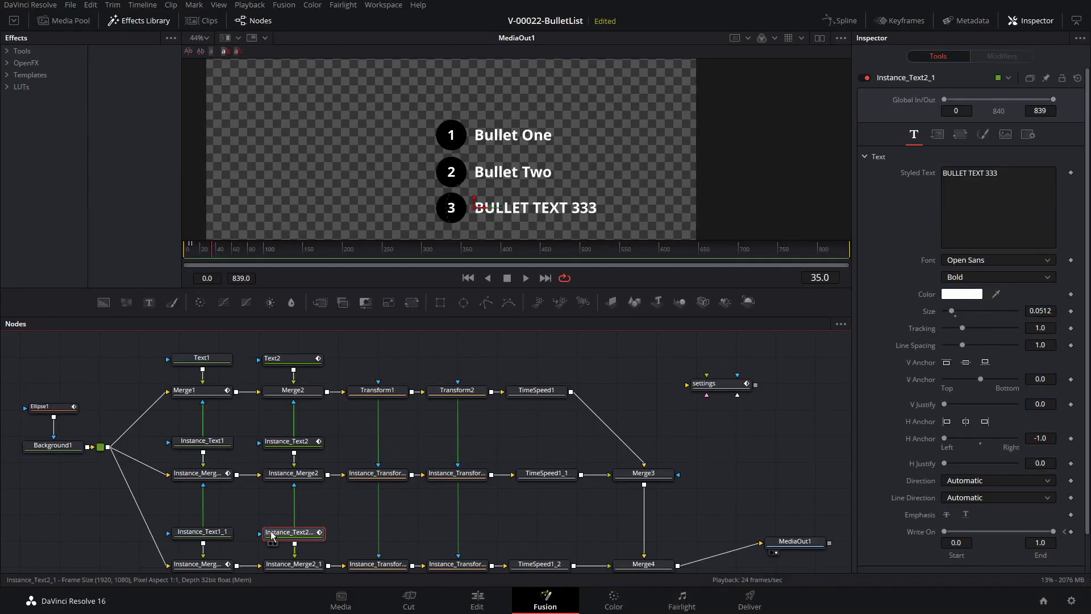
pyautogui.rightClick(925, 176)
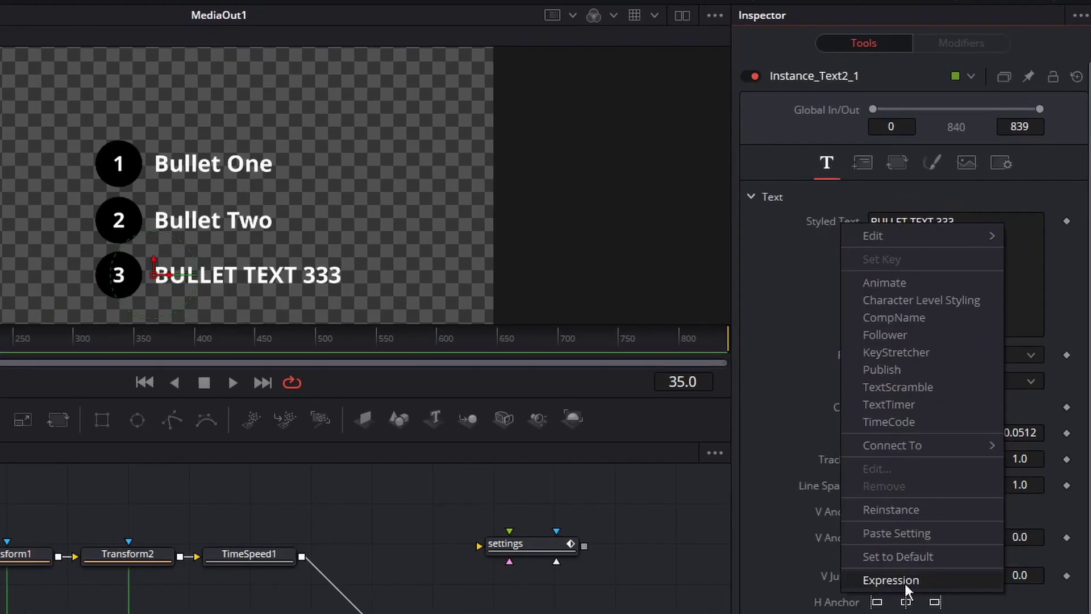
pyautogui.moveTo(914, 453)
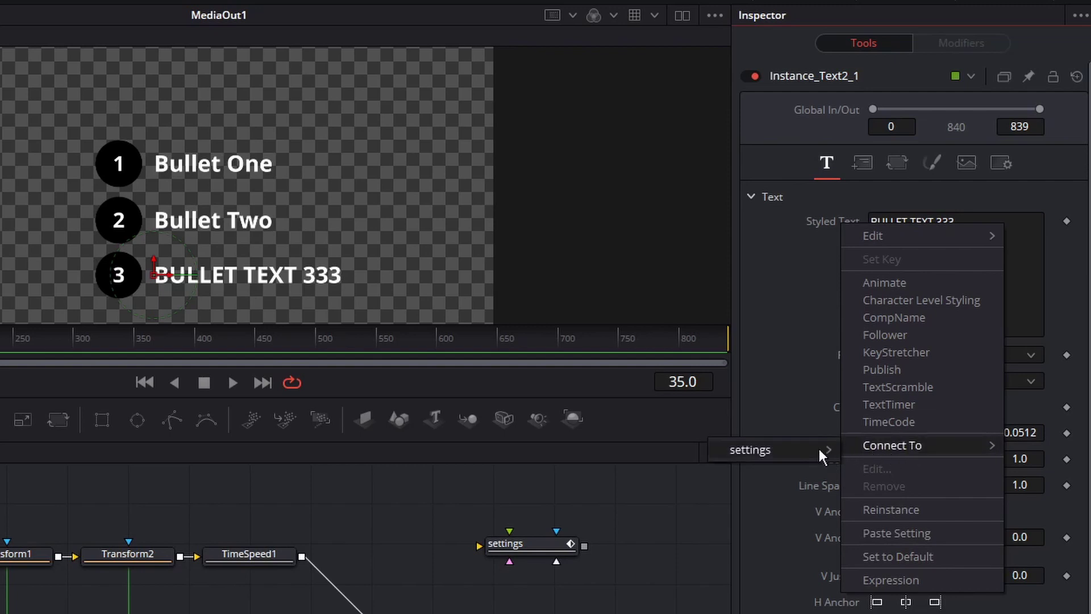
pyautogui.moveTo(822, 452)
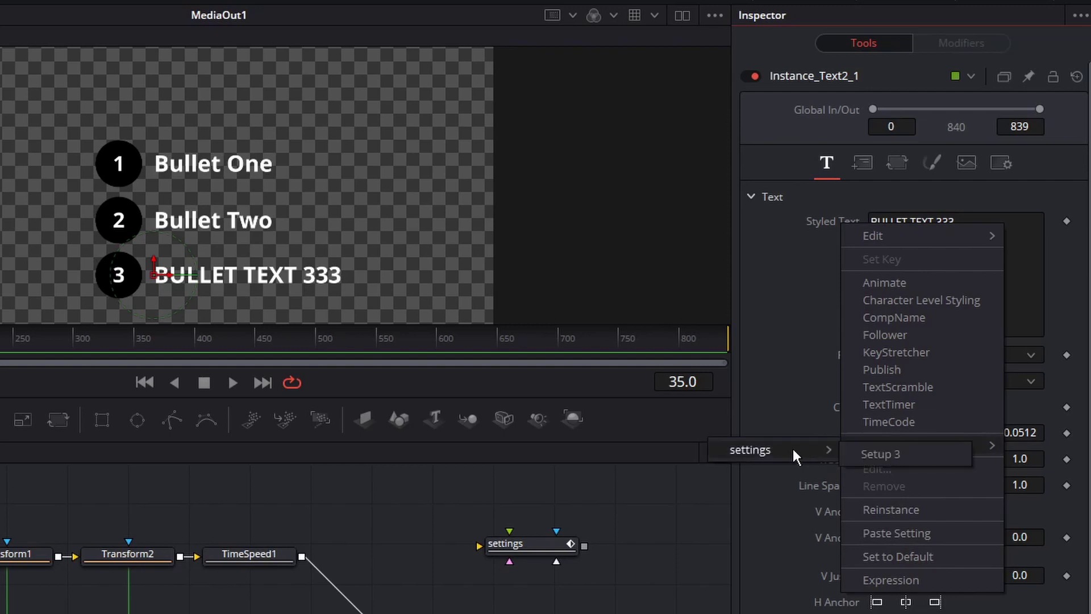
pyautogui.click(895, 455)
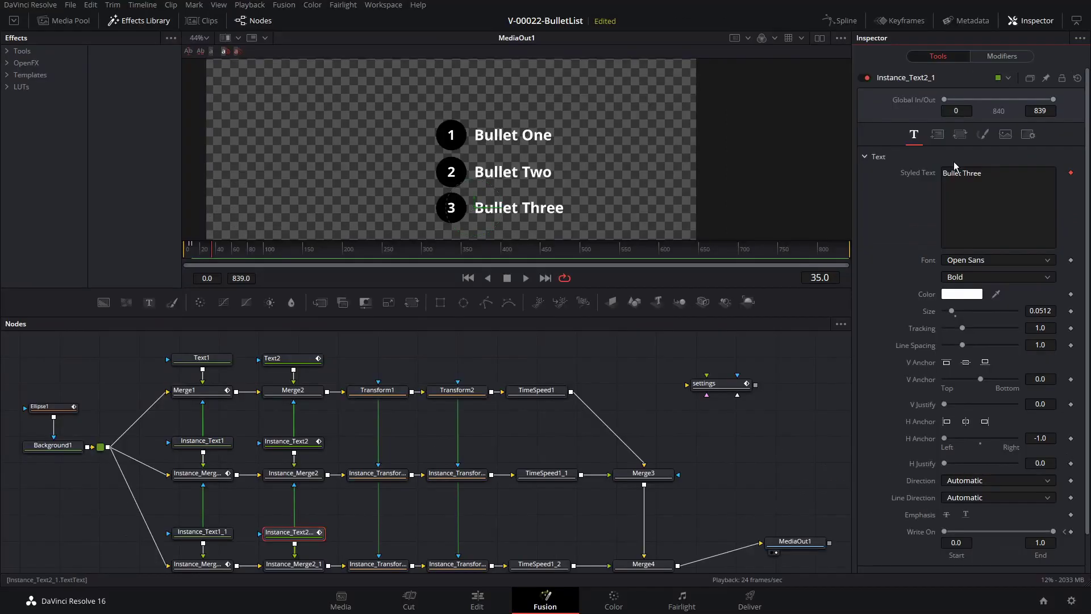
# Test the links by appending sadfsdaf, asfasdf and "a sfdsadf" to Setup 1, Setup 2 and Setup 3 of the settings node.
pyautogui.click(689, 386)
pyautogui.click(994, 127)
pyautogui.write('sadfsdaf')
pyautogui.click(1000, 174)
pyautogui.write('asfasdf')
pyautogui.click(1005, 214)
pyautogui.write('a sfdsadf')
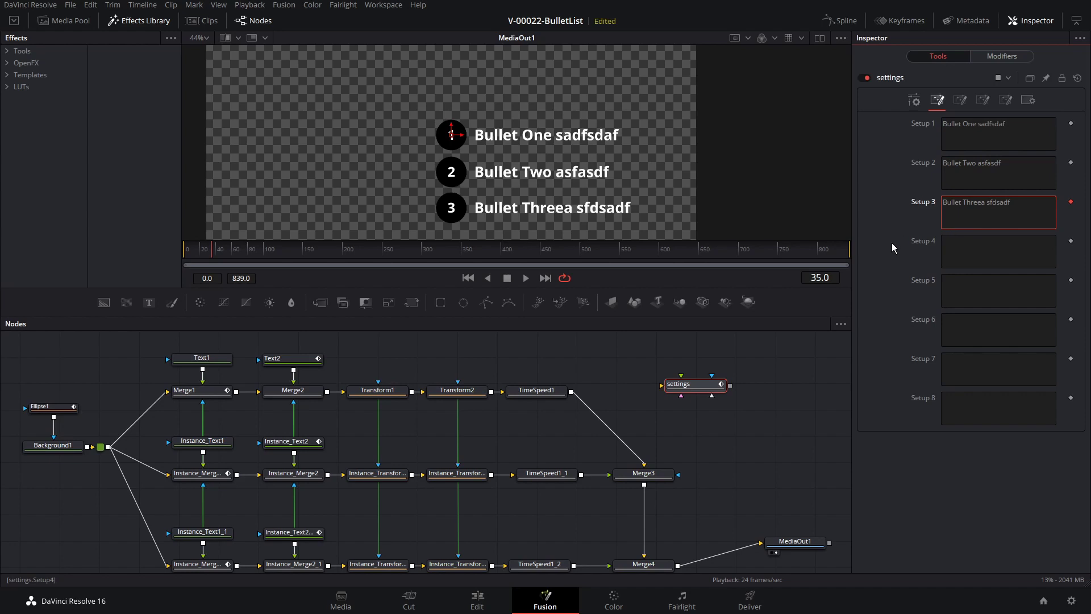
# Delete the appended test characters from Setup 3, Setup 2 and Setup 1 of the settings node.
pyautogui.press('BackSpace')
pyautogui.press('BackSpace')
pyautogui.press('BackSpace')
pyautogui.press('BackSpace')
pyautogui.press('BackSpace')
pyautogui.press('BackSpace')
pyautogui.press('BackSpace')
pyautogui.press('BackSpace')
pyautogui.click(1011, 181)
pyautogui.press('BackSpace')
pyautogui.press('BackSpace')
pyautogui.press('BackSpace')
pyautogui.press('BackSpace')
pyautogui.press('BackSpace')
pyautogui.press('BackSpace')
pyautogui.press('BackSpace')
pyautogui.press('BackSpace')
pyautogui.click(1008, 141)
pyautogui.press('BackSpace')
pyautogui.press('BackSpace')
pyautogui.press('BackSpace')
pyautogui.press('BackSpace')
pyautogui.press('BackSpace')
pyautogui.press('BackSpace')
pyautogui.press('BackSpace')
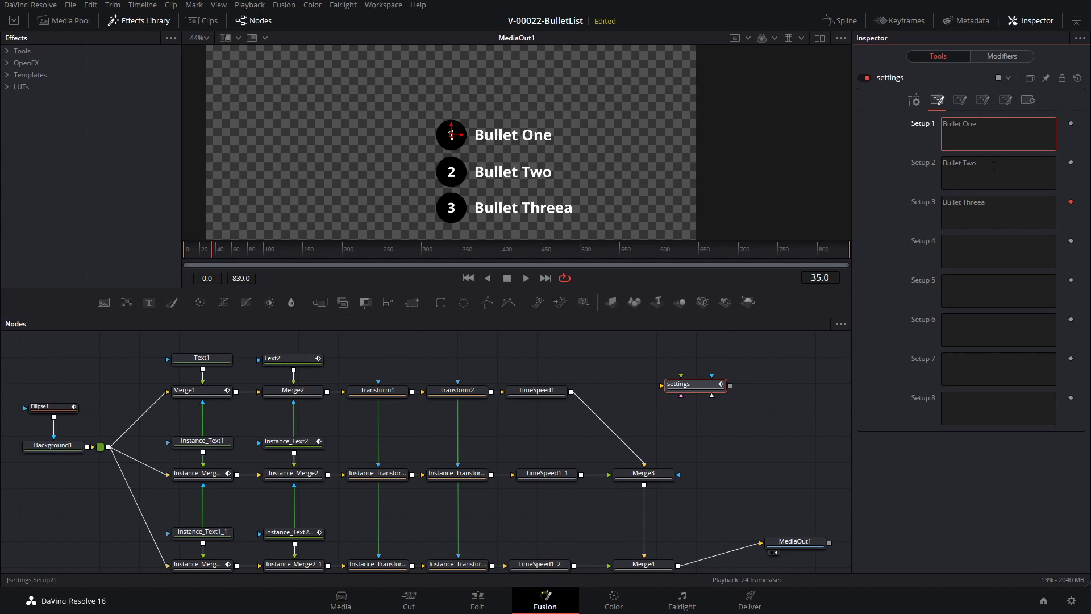
pyautogui.moveTo(765, 469); pyautogui.dragTo(747, 433)
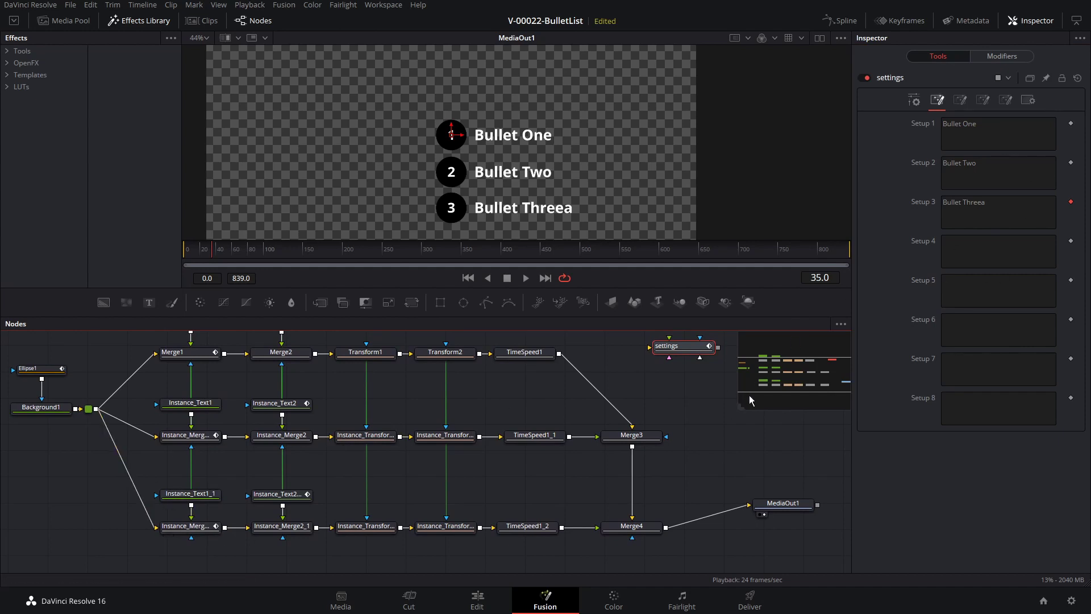
pyautogui.moveTo(485, 389)
pyautogui.mouseDown()
pyautogui.moveTo(486, 409)
pyautogui.moveTo(484, 384)
pyautogui.mouseUp()
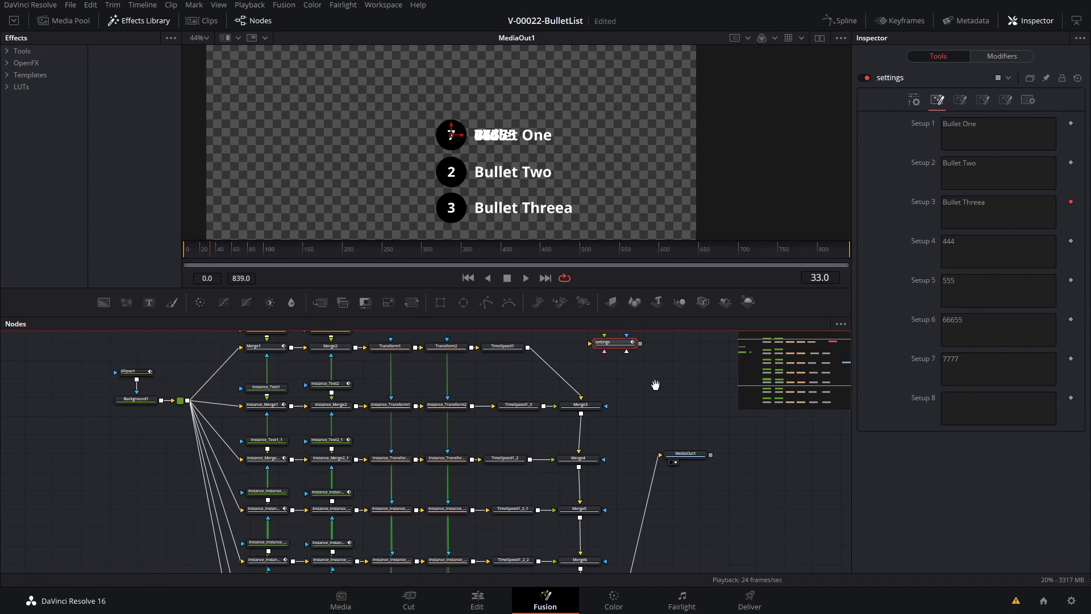
# Set the colour of Background1 to red with saturation 0.747 and value 0.819.
pyautogui.moveTo(655, 386); pyautogui.dragTo(654, 449)
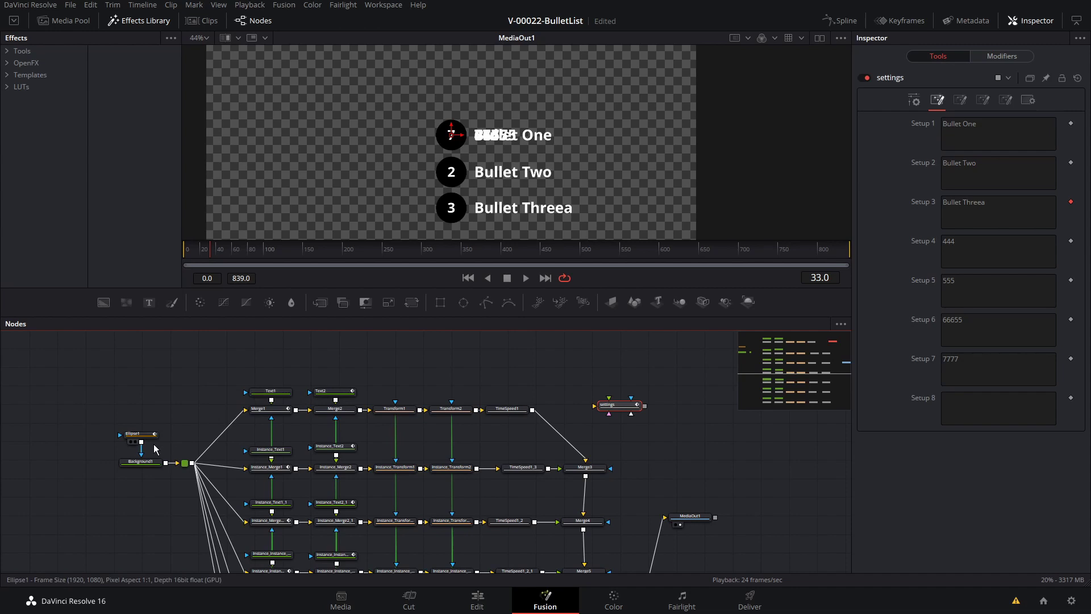
pyautogui.click(145, 464)
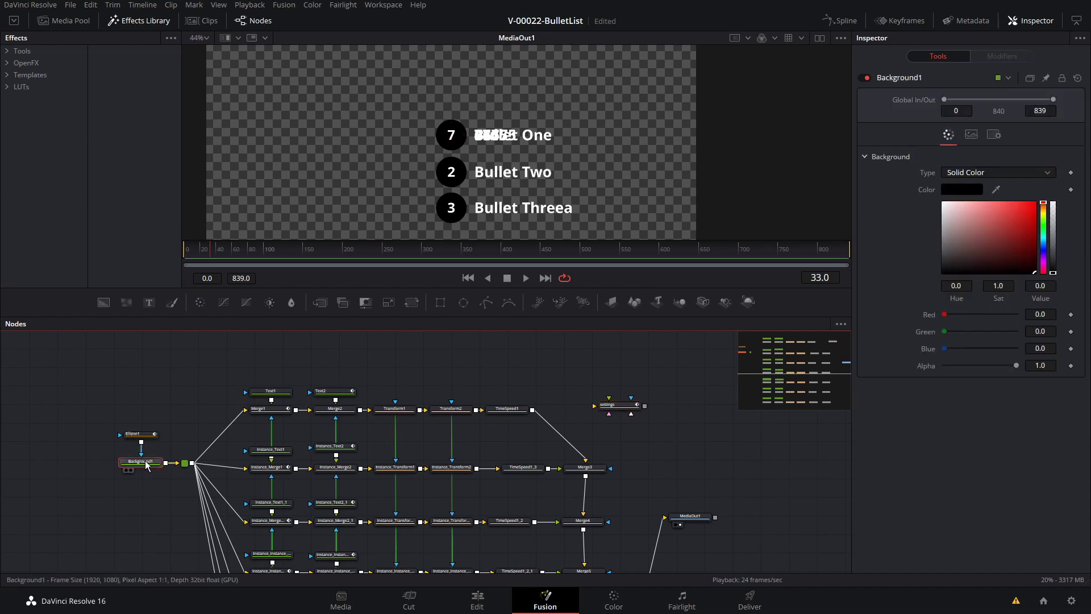
pyautogui.click(1011, 214)
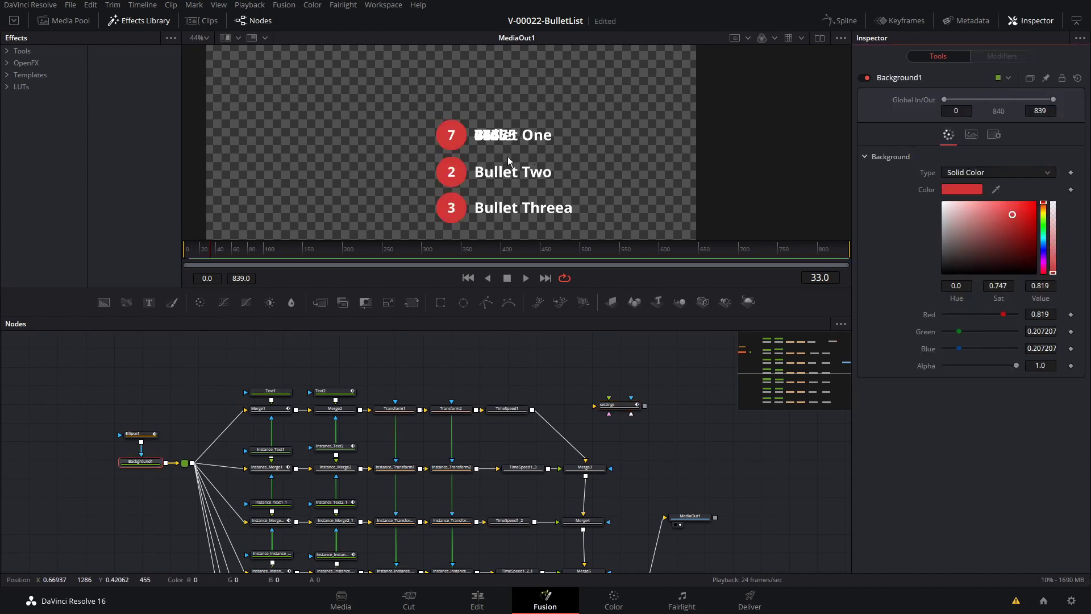
# Try the Bold Italic font style on Text2, and undo it together with the red colour of Background1.
pyautogui.click(324, 397)
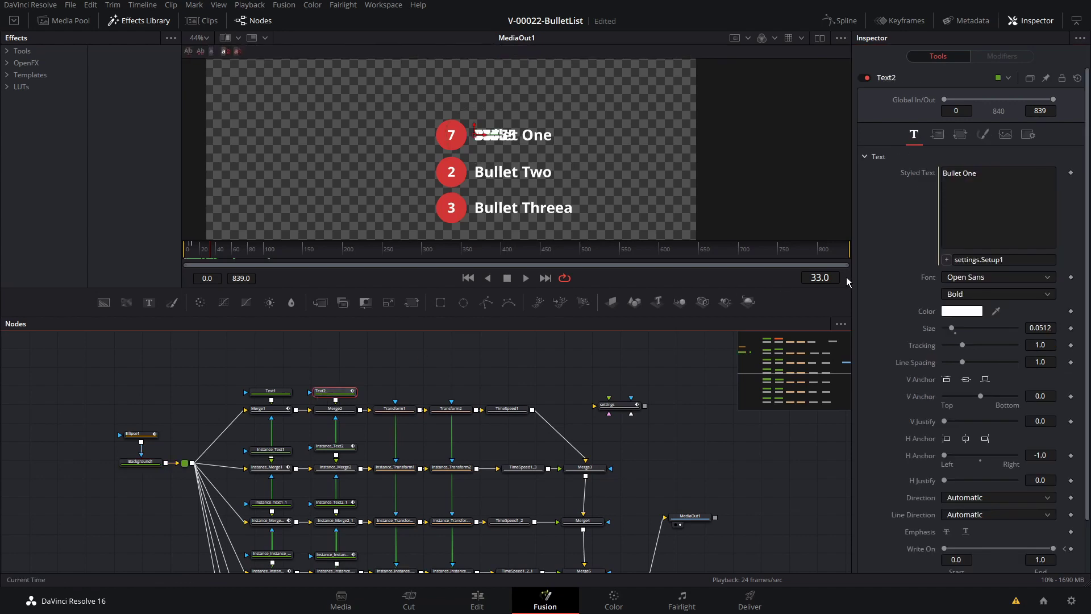
pyautogui.click(973, 293)
pyautogui.click(978, 322)
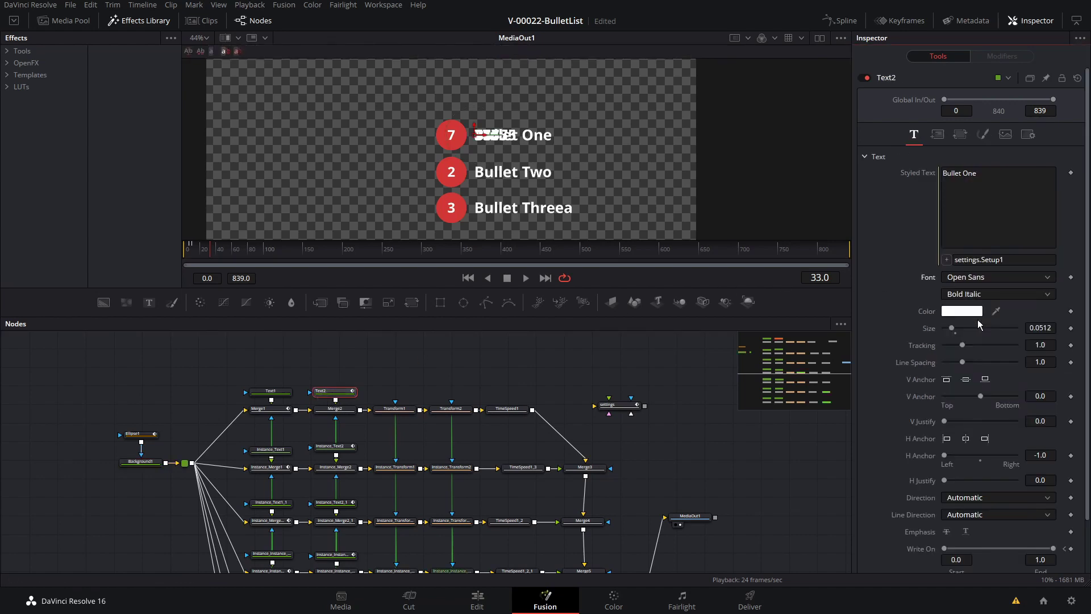
pyautogui.hotkey('ctrl', 'z')
# Reset Merge3, Merge4 and Merge5 to their default settings.
pyautogui.scroll(-3, 612, 400)
pyautogui.hscroll(5, 612, 399)
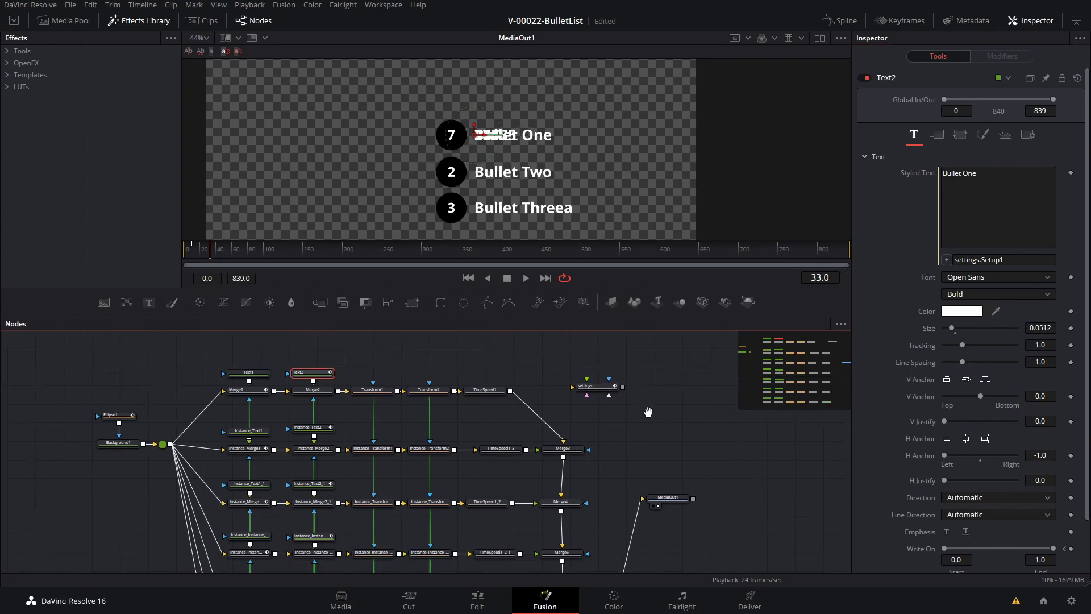
pyautogui.click(495, 406)
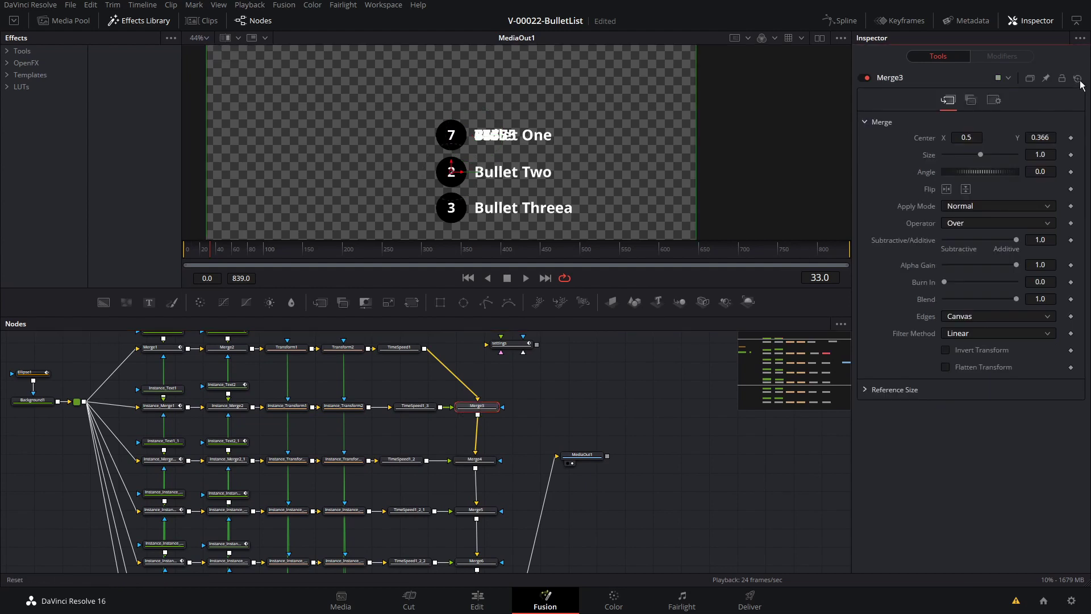
pyautogui.click(1079, 79)
pyautogui.click(474, 459)
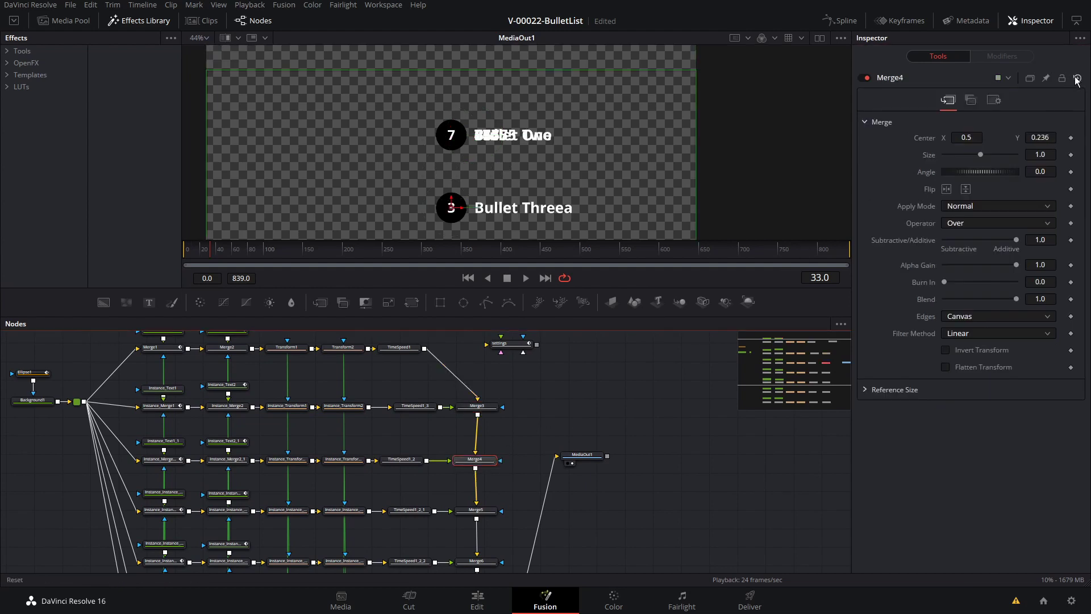
pyautogui.click(1078, 79)
pyautogui.click(476, 510)
pyautogui.click(1078, 79)
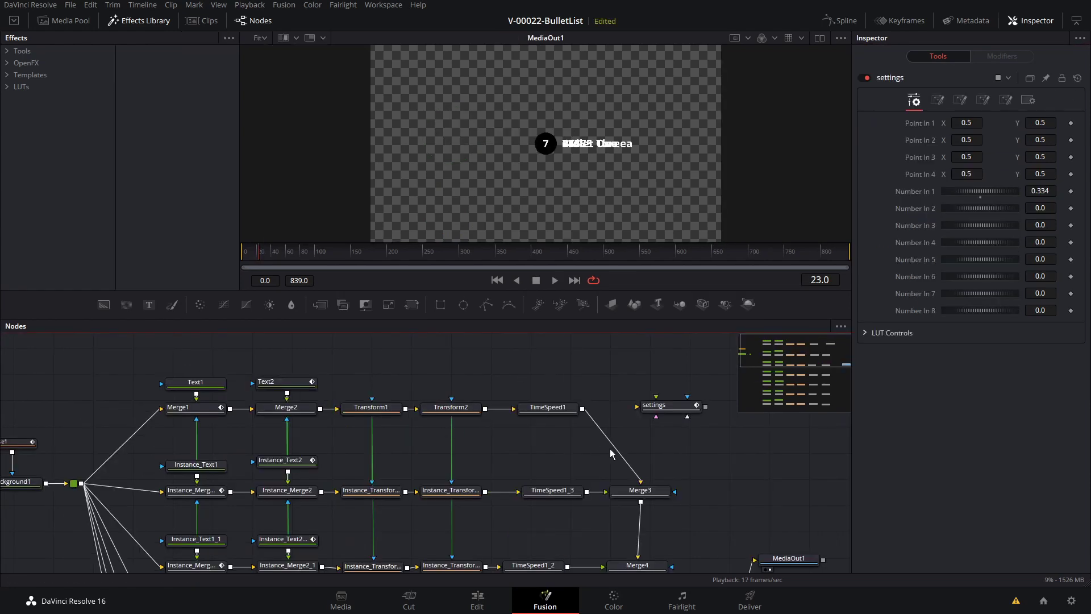
# Test shifting all bullets vertically with Transform1's Center Y, resetting it to 0.5 and then changing it to 0.443.
pyautogui.click(611, 452)
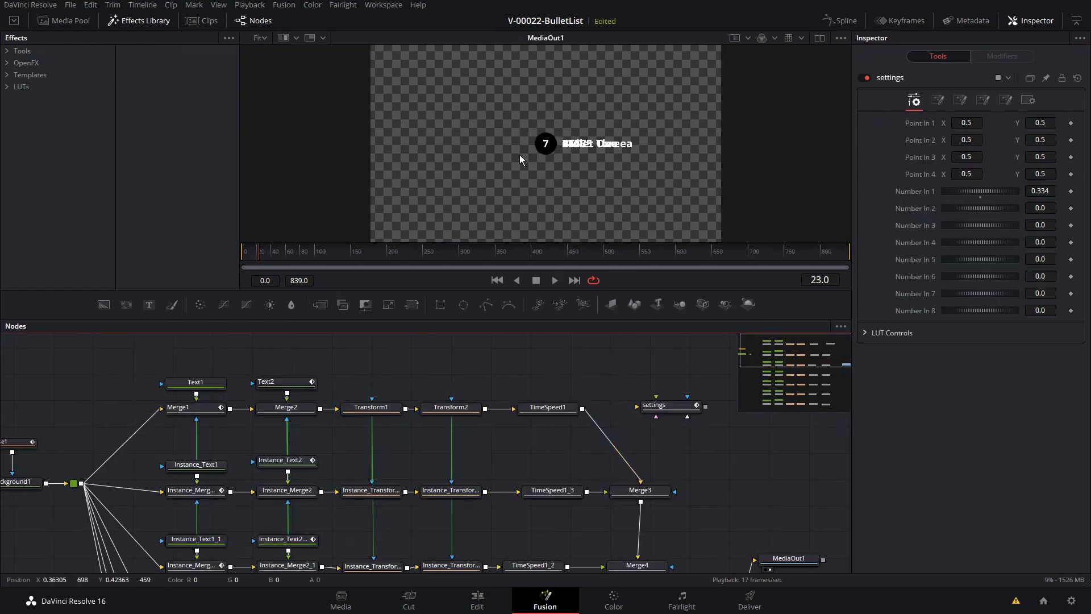
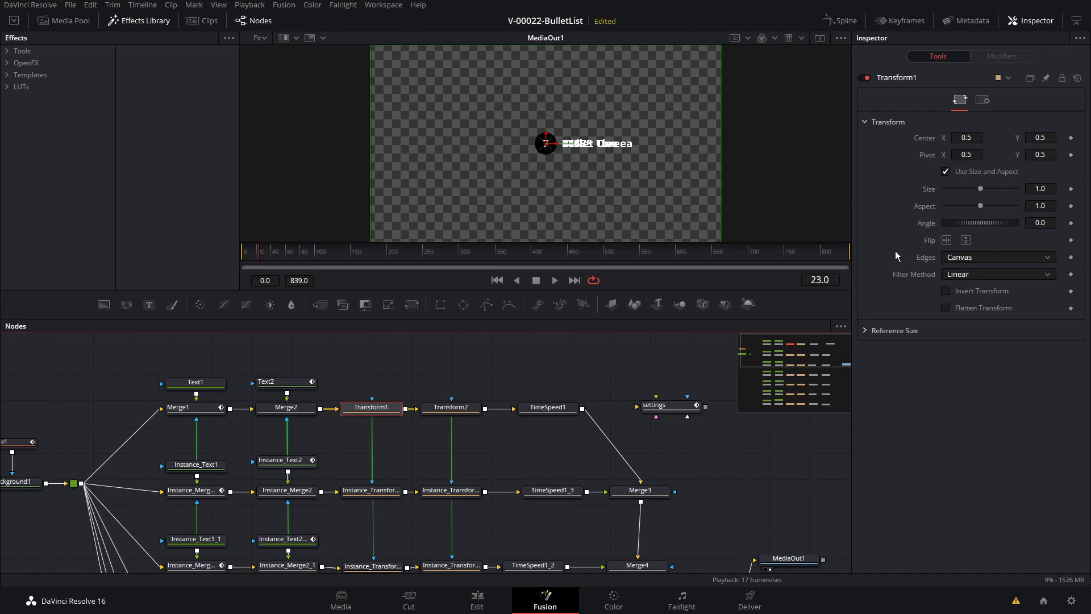
pyautogui.moveTo(1040, 138)
pyautogui.mouseDown()
pyautogui.moveTo(1017, 137)
pyautogui.moveTo(1083, 143)
pyautogui.moveTo(1031, 138)
pyautogui.mouseUp()
pyautogui.click(1040, 137)
pyautogui.write('0.5')
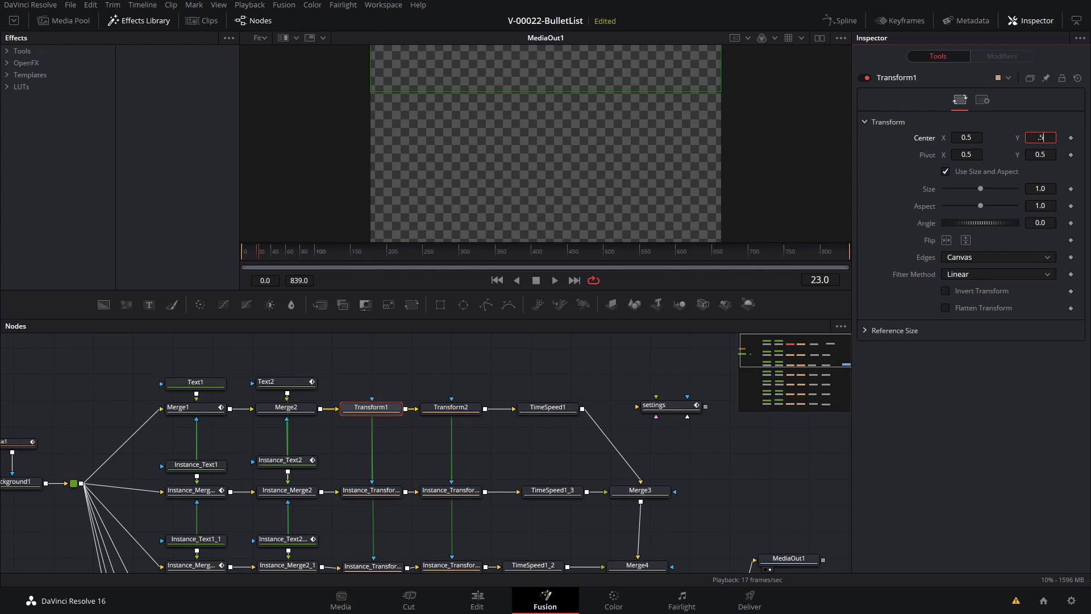
pyautogui.press('Return')
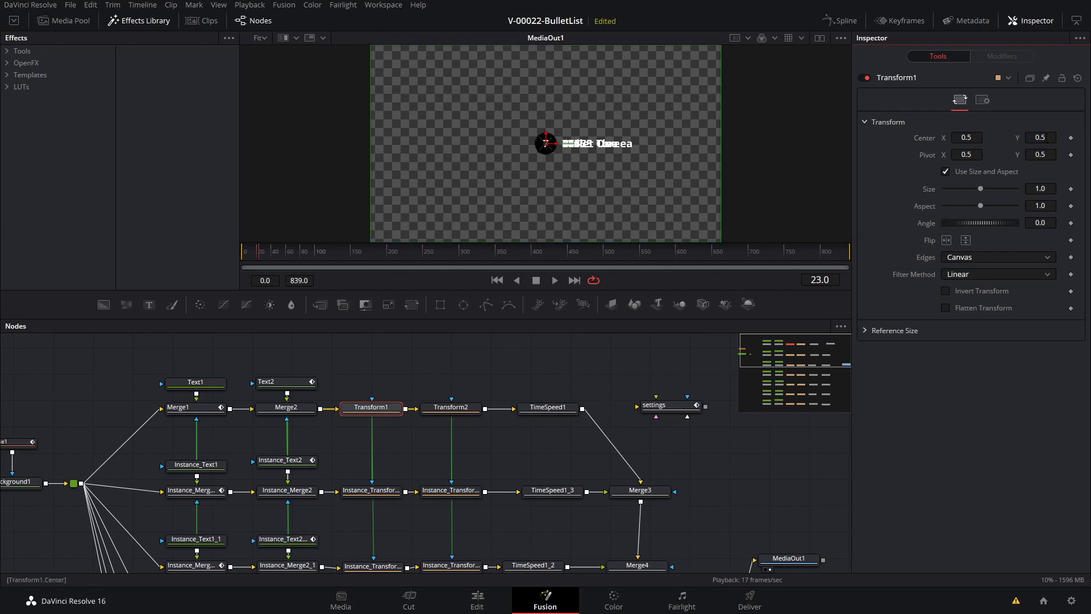
pyautogui.moveTo(1039, 138); pyautogui.dragTo(1022, 137)
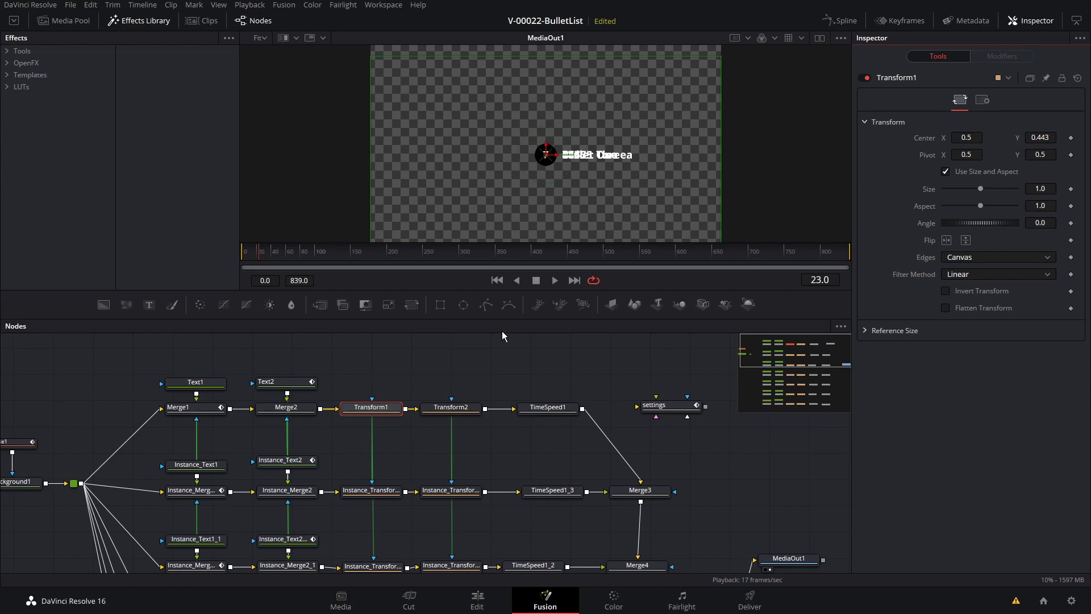
# Set Number In 1 of the settings node to 0.262 and move the node slightly up in the graph.
pyautogui.click(672, 411)
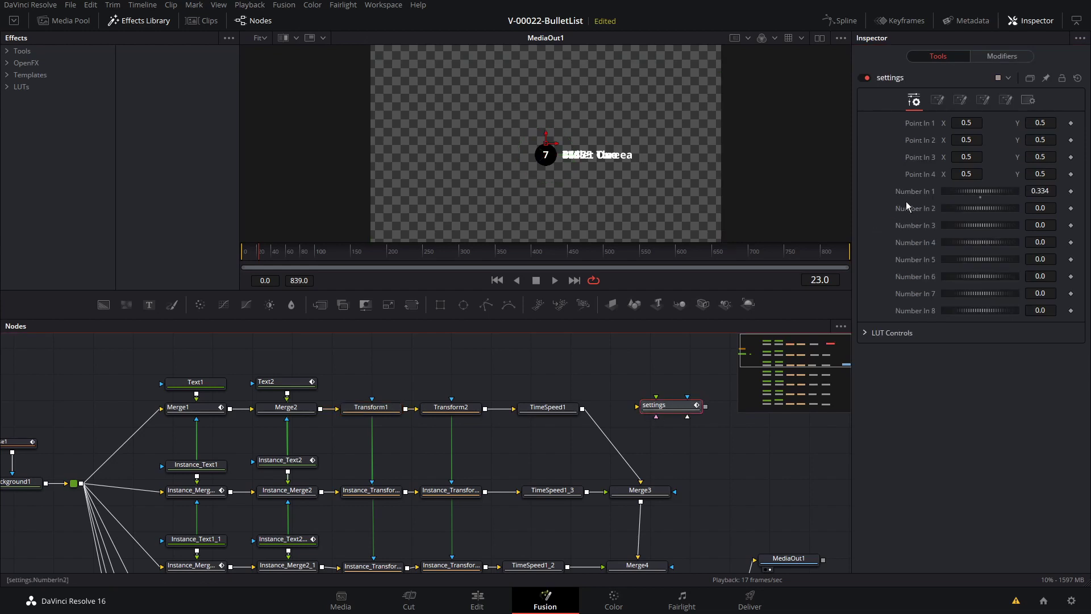
pyautogui.moveTo(978, 195)
pyautogui.mouseDown()
pyautogui.moveTo(995, 192)
pyautogui.moveTo(957, 190)
pyautogui.mouseUp()
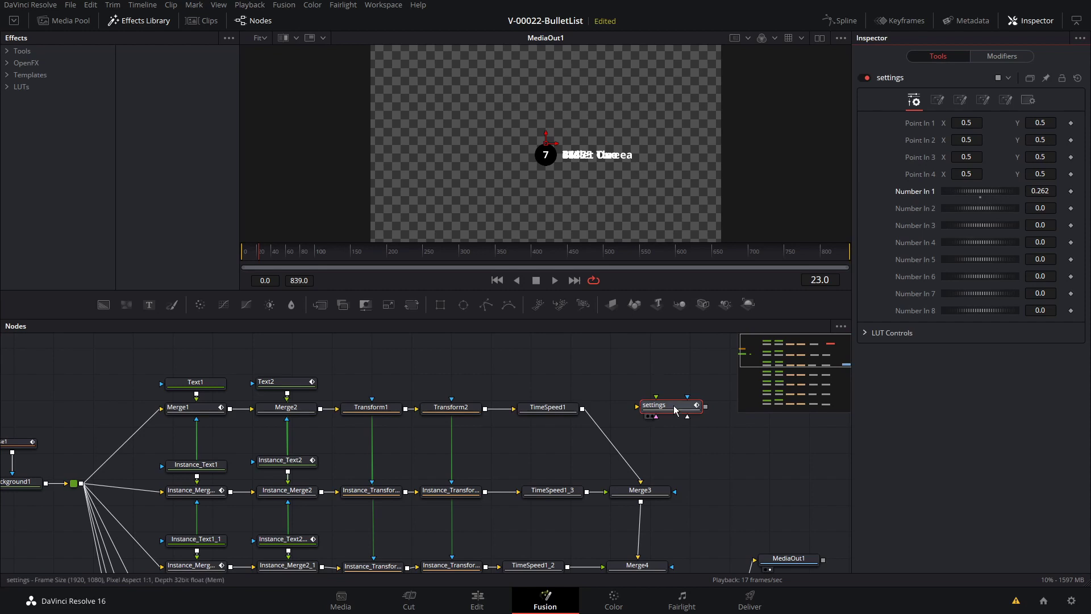
pyautogui.moveTo(675, 410); pyautogui.dragTo(682, 402)
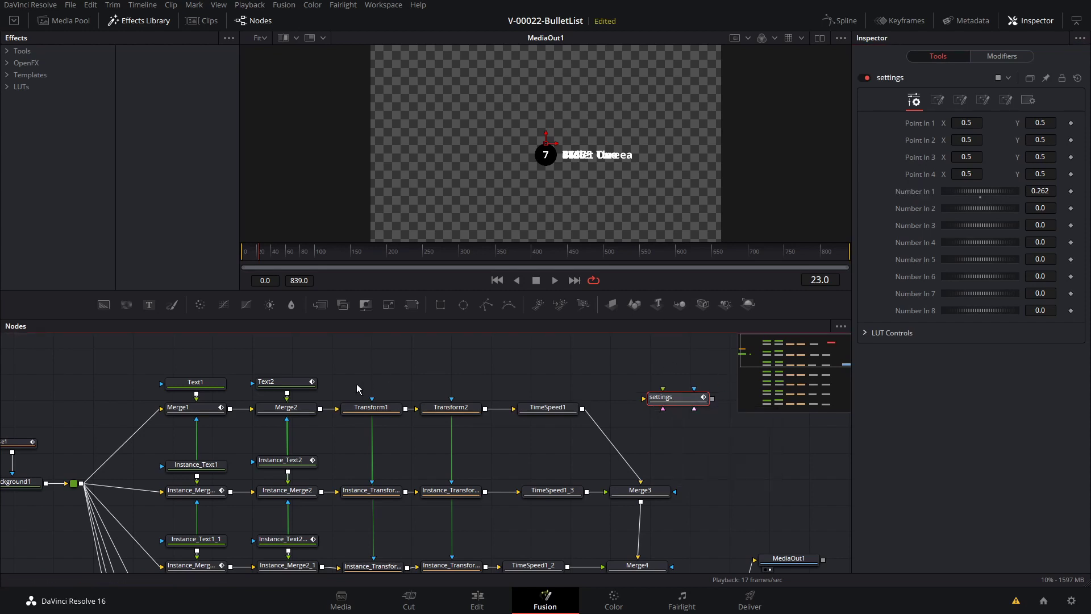
# Add an expression to the Center of Transform1 and set it to Point(0.5, 0.9).
pyautogui.click(374, 412)
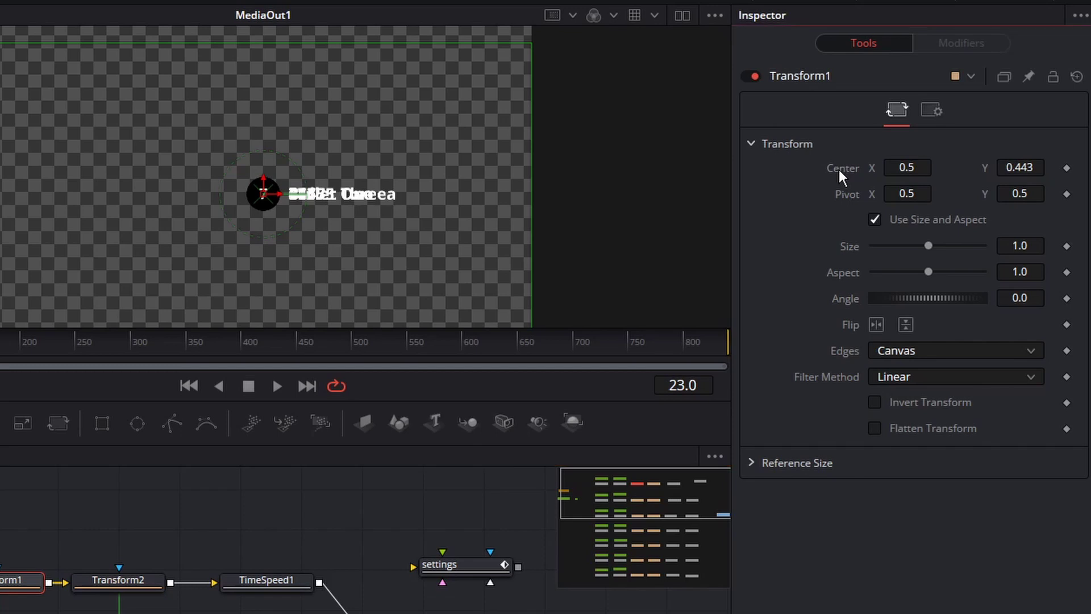
pyautogui.rightClick(923, 138)
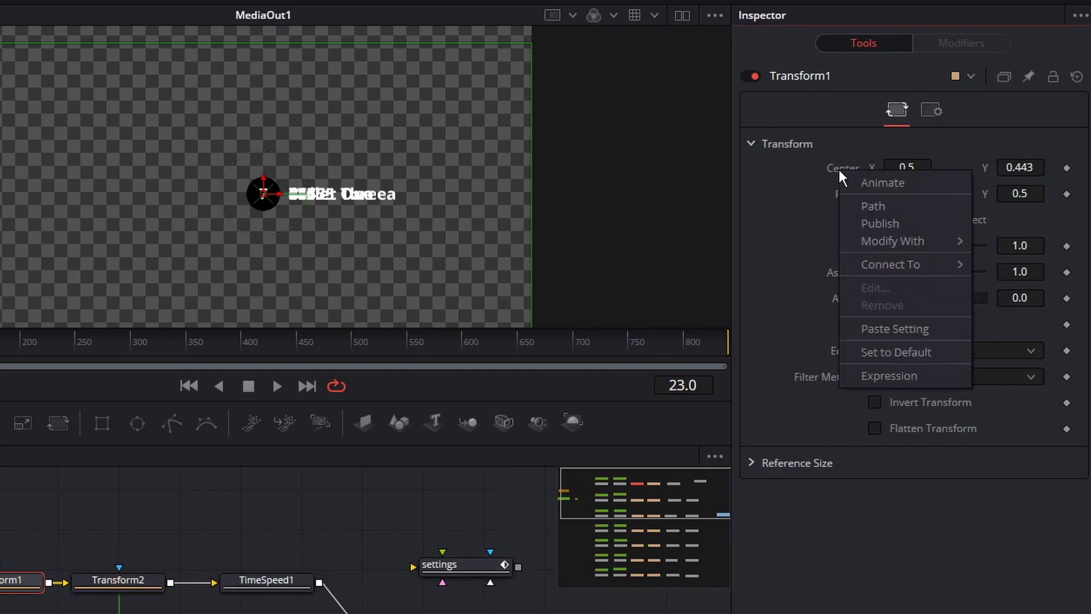
pyautogui.click(889, 376)
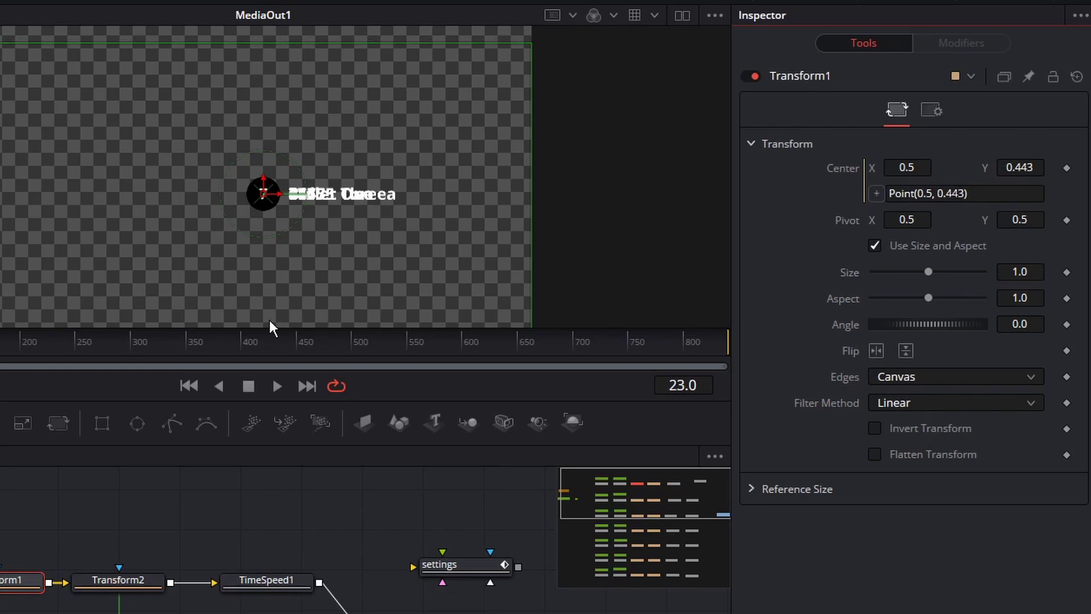
pyautogui.click(958, 191)
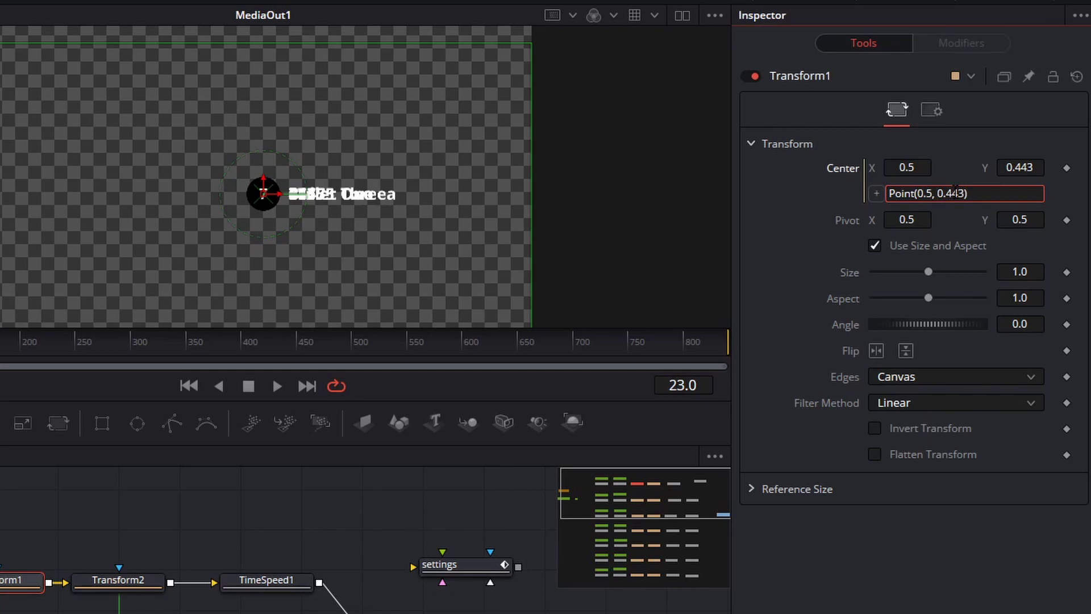
pyautogui.doubleClick(956, 193)
pyautogui.click(1003, 196)
pyautogui.press('Delete')
pyautogui.press('Delete')
pyautogui.press('Delete')
pyautogui.write('9')
pyautogui.click(807, 233)
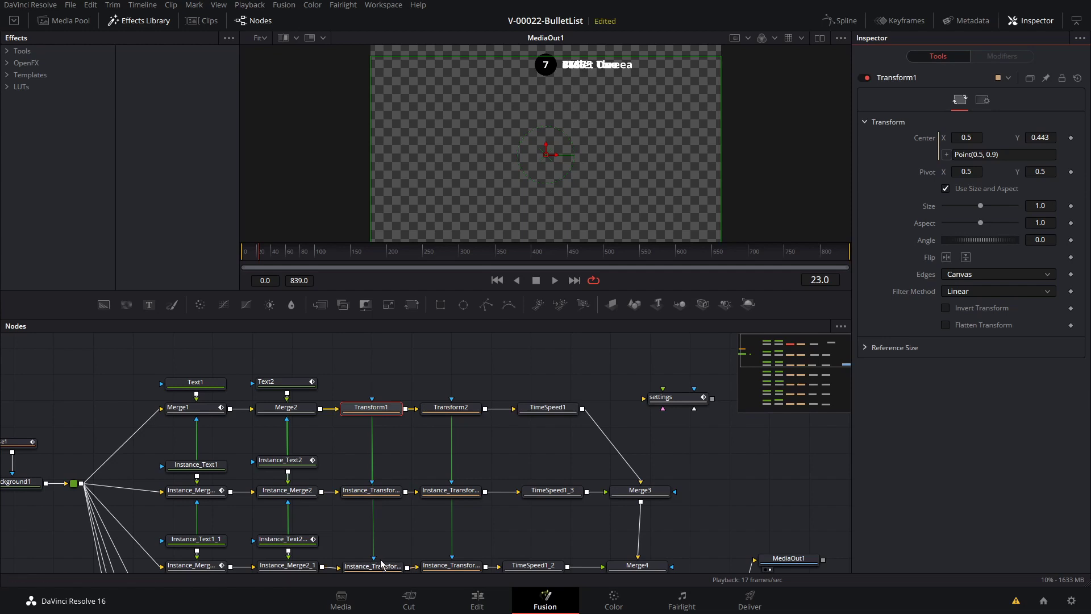
# Extend Transform1's Center expression to Point(0.5, 0.9-()) and set Number In 1 of the settings node to 0.211.
pyautogui.click(999, 154)
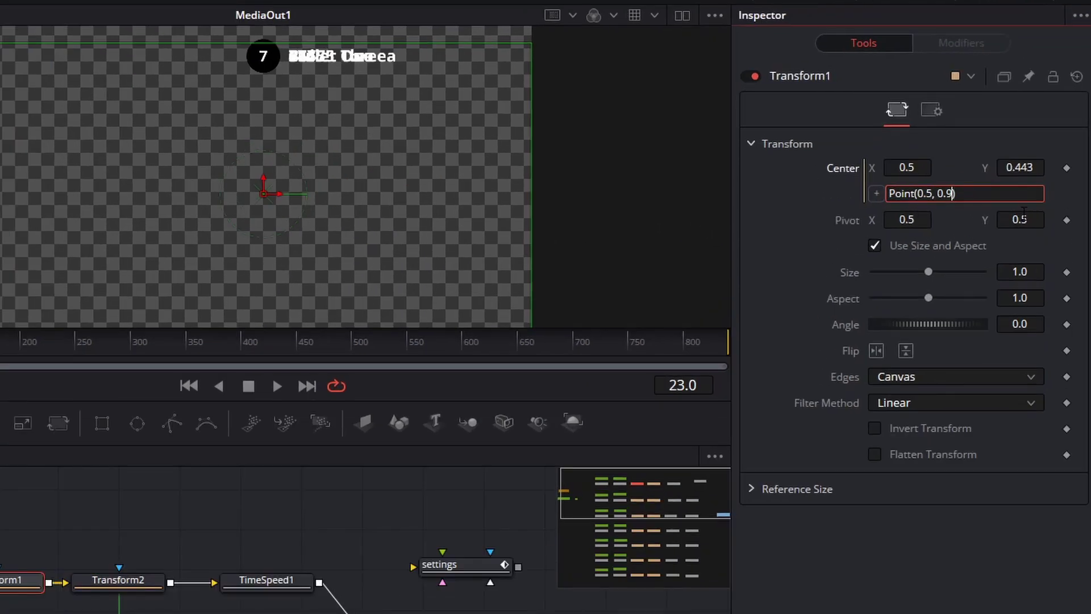
pyautogui.write('-(')
pyautogui.click(469, 568)
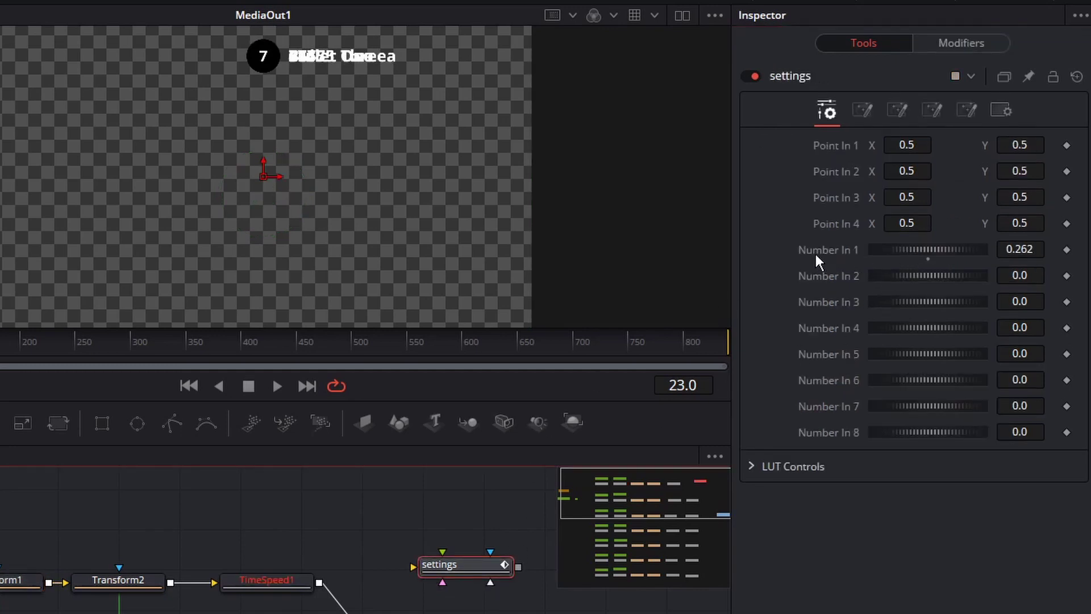
pyautogui.moveTo(949, 251)
pyautogui.mouseDown()
pyautogui.moveTo(913, 255)
pyautogui.moveTo(952, 248)
pyautogui.moveTo(943, 250)
pyautogui.mouseUp()
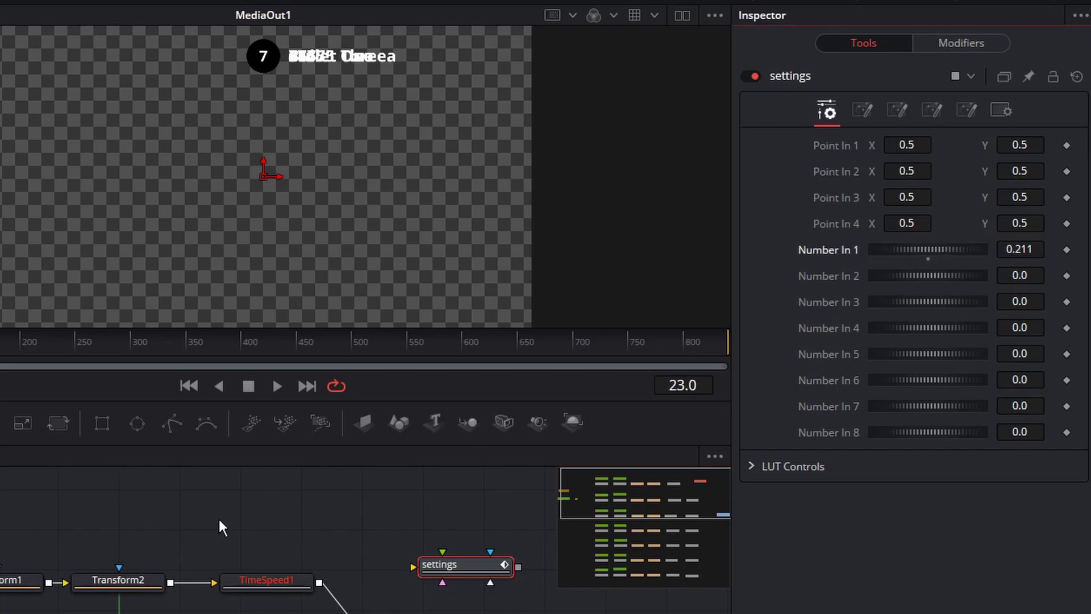
# Complete Transform1's Center expression as Point(0.5, 0.9-(settings.NumberIn1*0)).
pyautogui.click(7, 589)
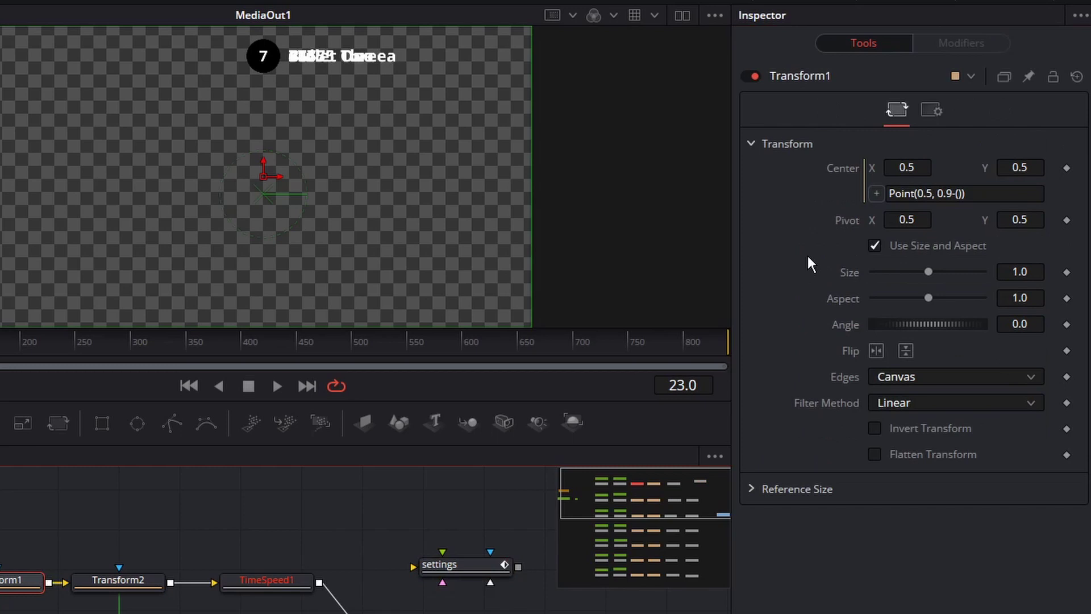
pyautogui.click(958, 194)
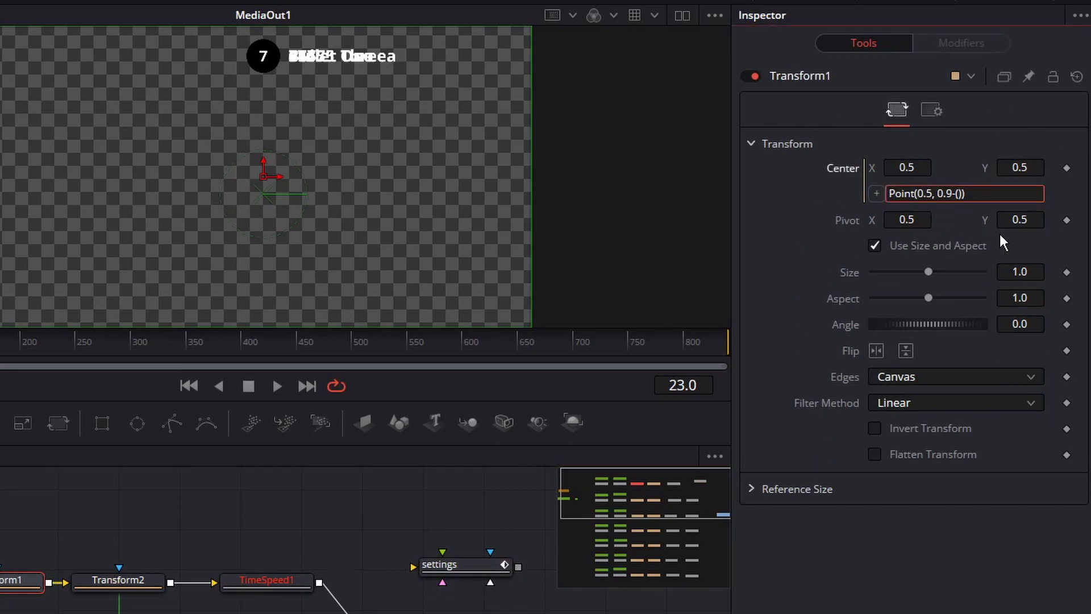
pyautogui.write('settings.NumberIn')
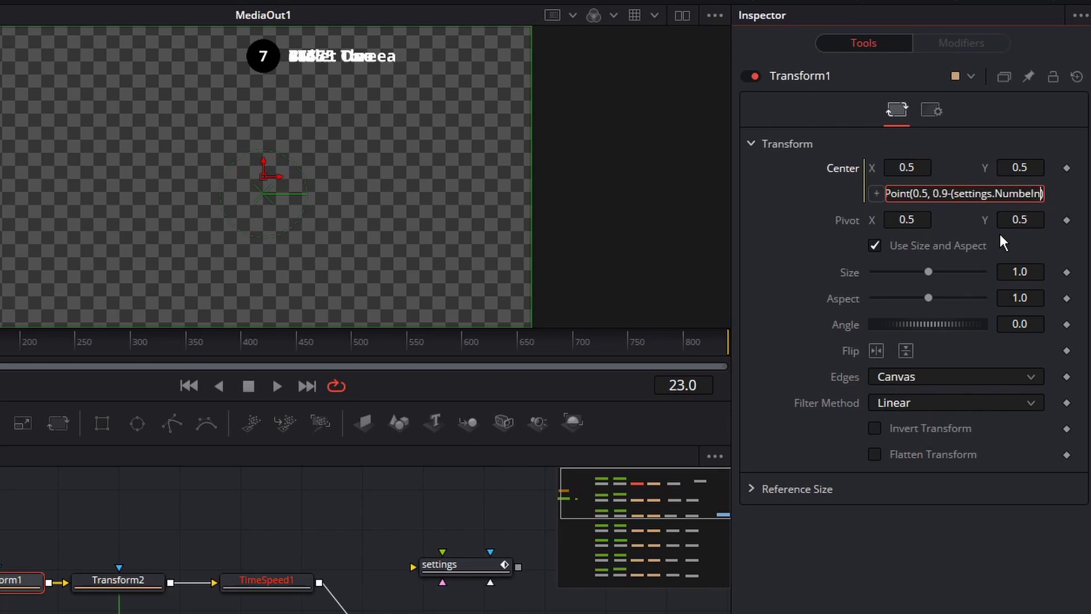
pyautogui.write('1')
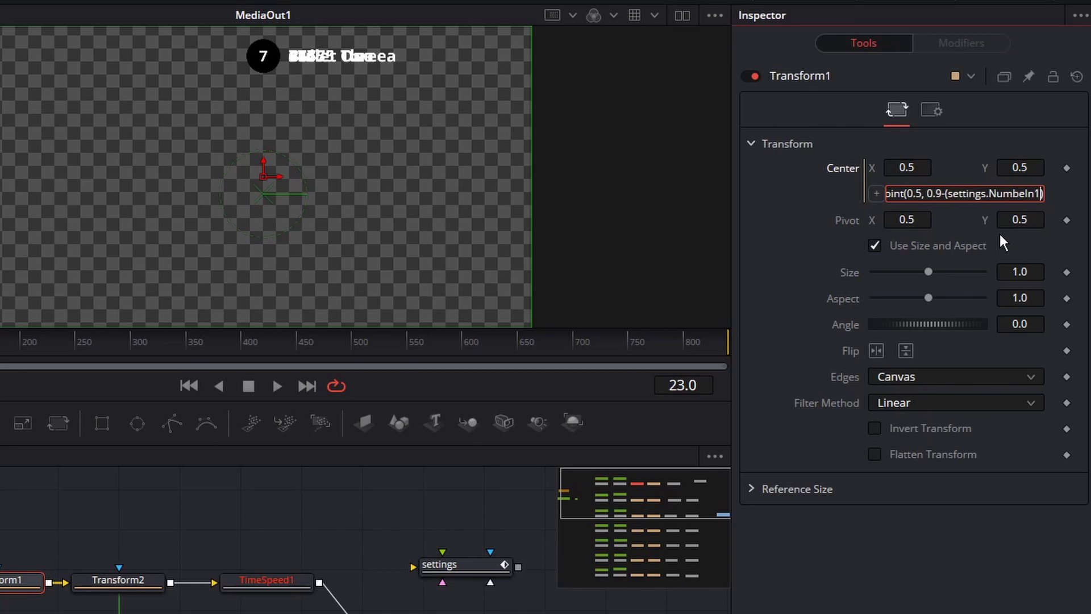
pyautogui.write(')')
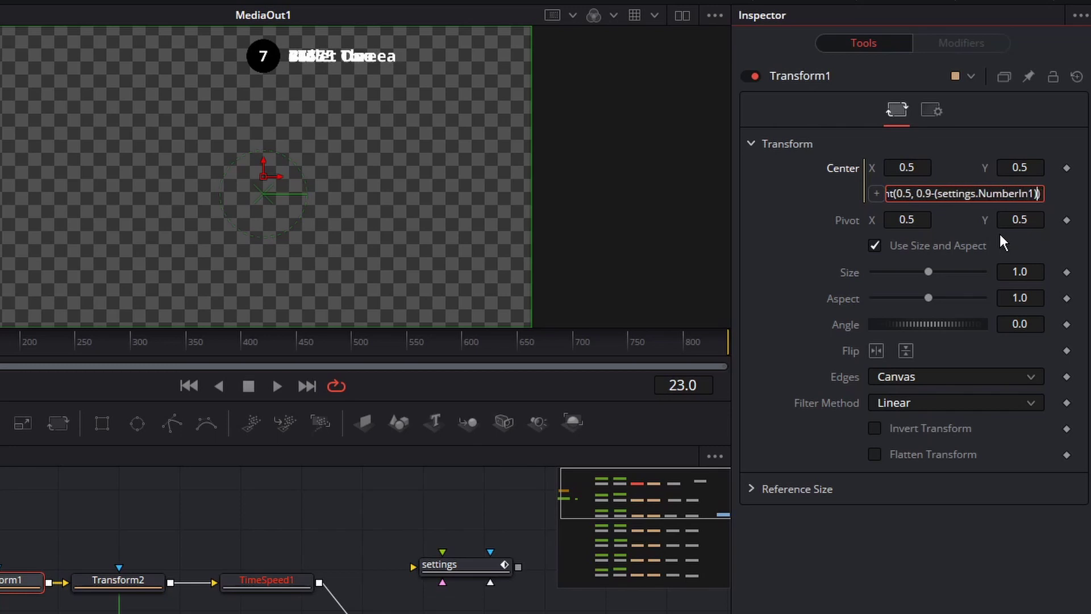
pyautogui.write('*0')
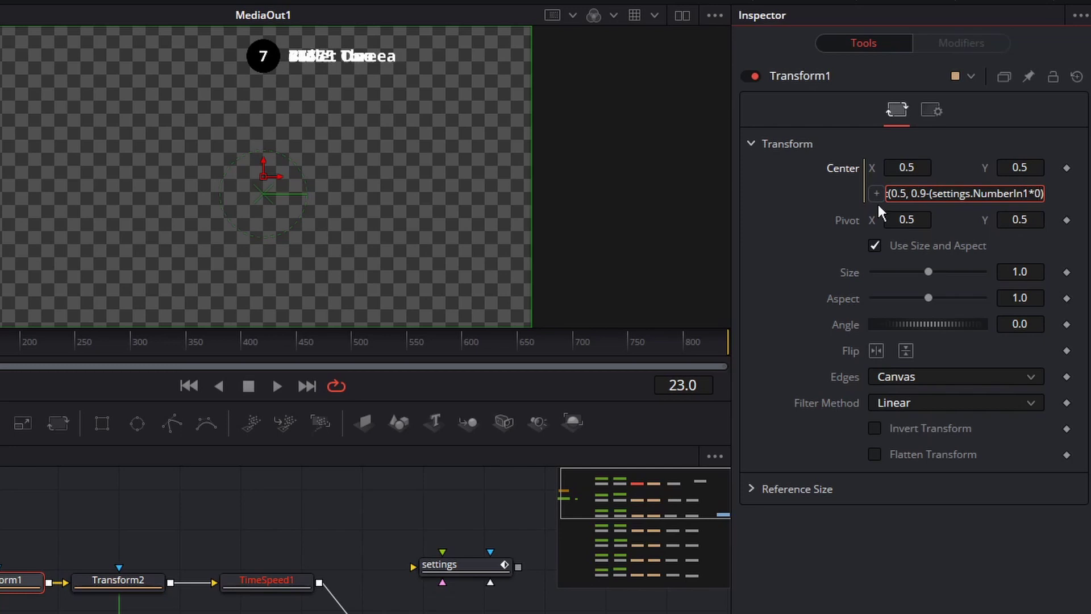
pyautogui.press('Return')
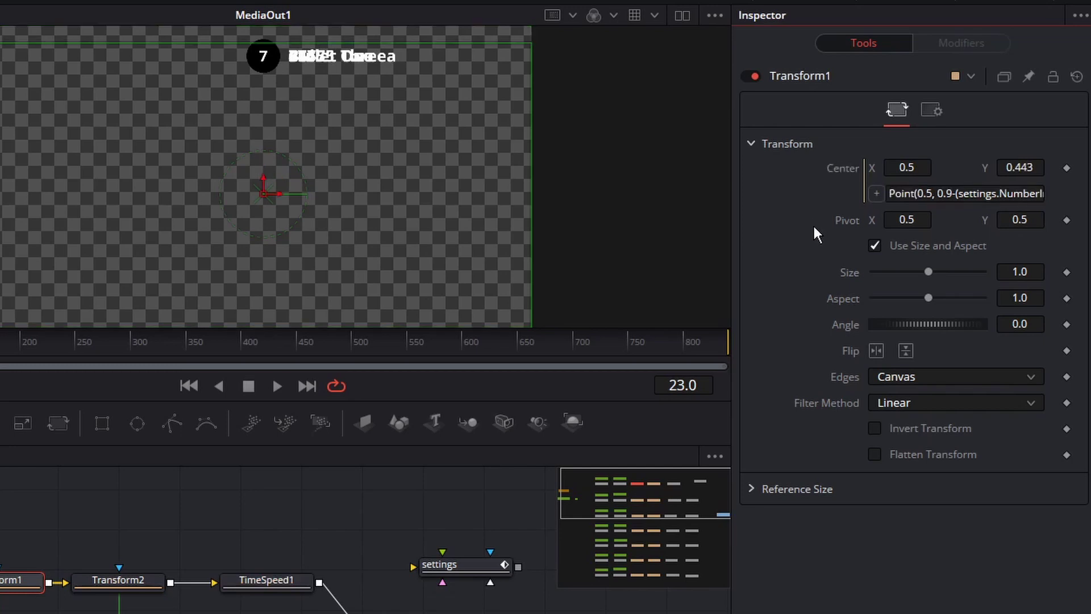
# Set Number In 1 of the settings node to 0.175 and reopen Transform1's Center expression for editing.
pyautogui.click(448, 566)
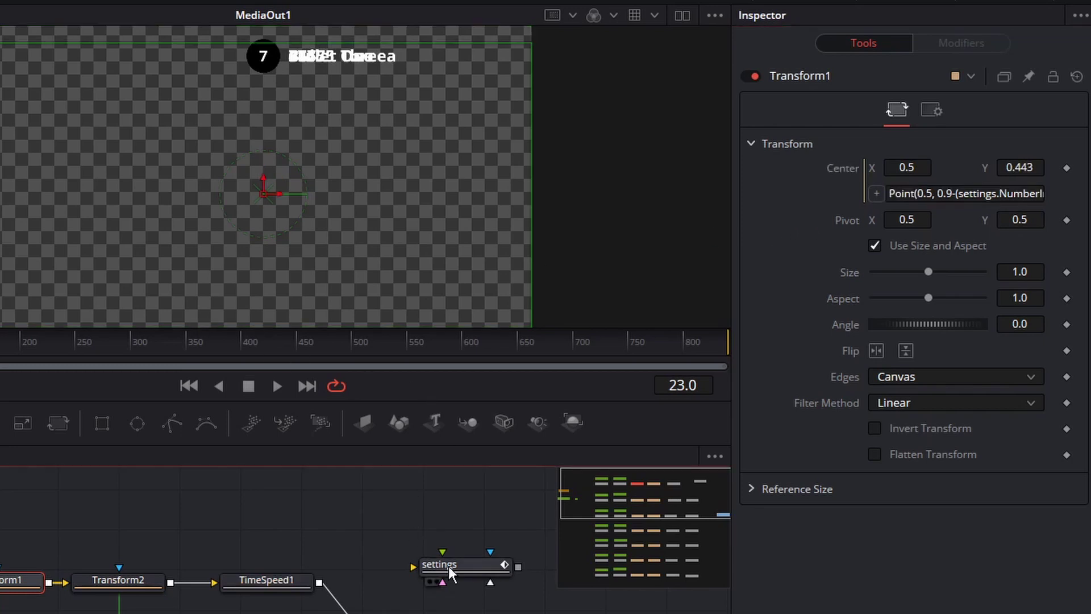
pyautogui.moveTo(942, 250); pyautogui.dragTo(918, 245)
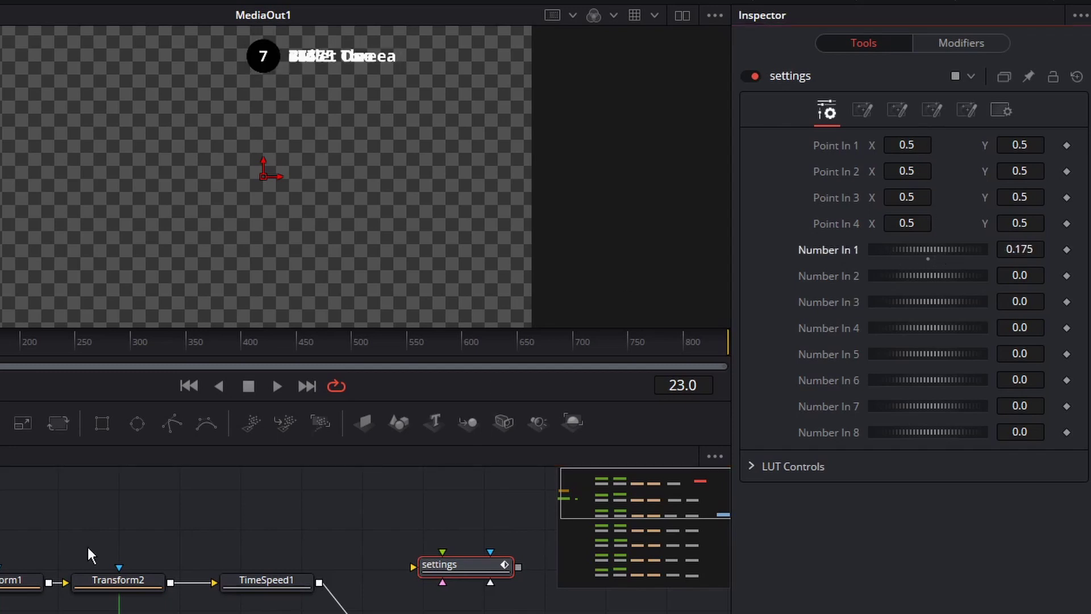
pyautogui.click(20, 580)
pyautogui.click(1000, 192)
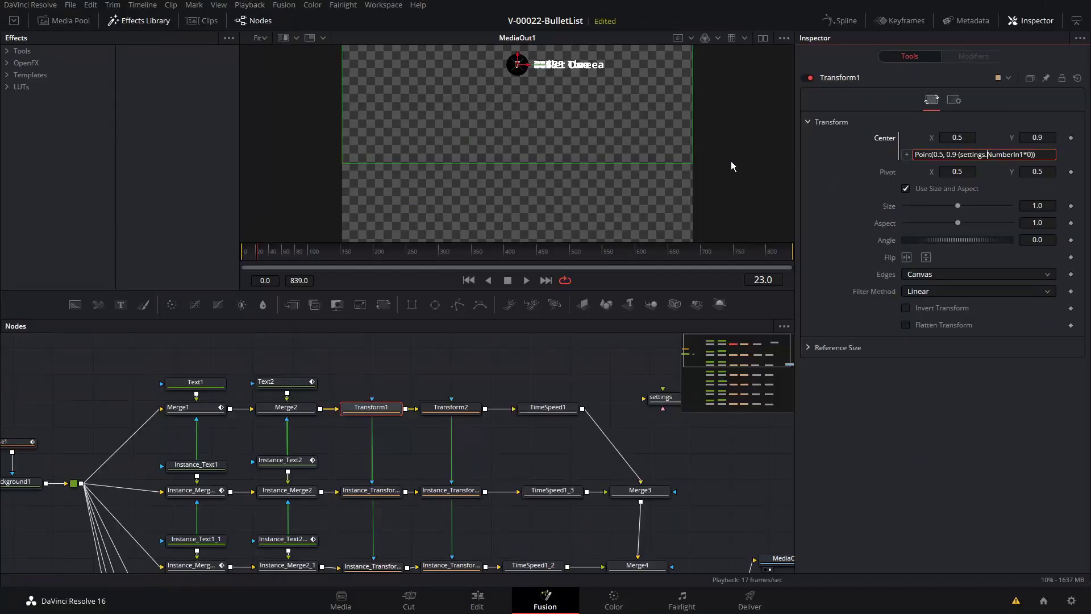
# Deinstance the Center of Instance_Transform1 in the second bullet's chain.
pyautogui.click(373, 490)
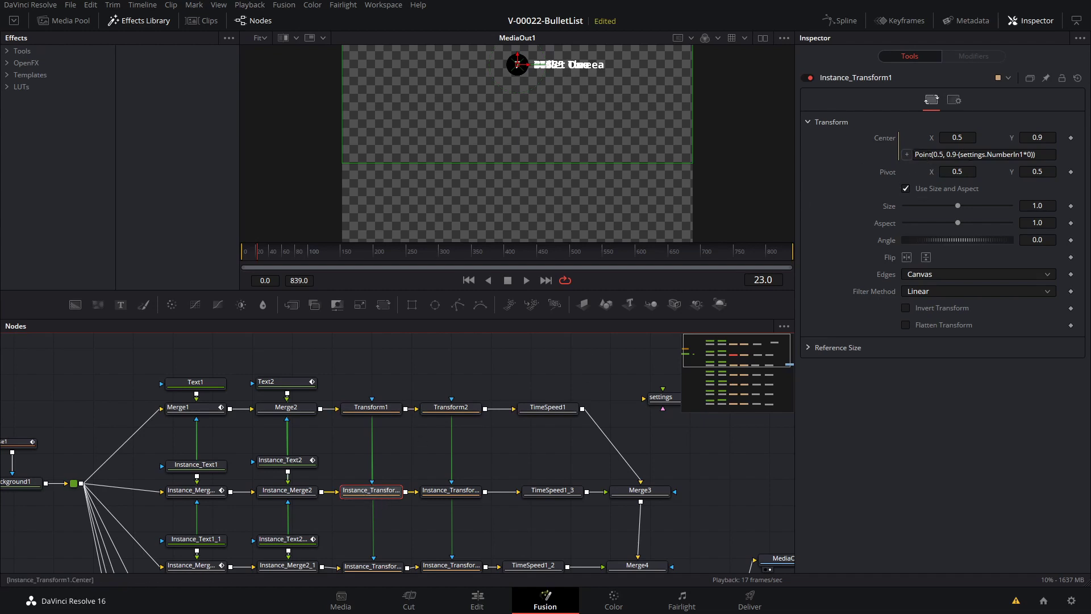
pyautogui.rightClick(885, 143)
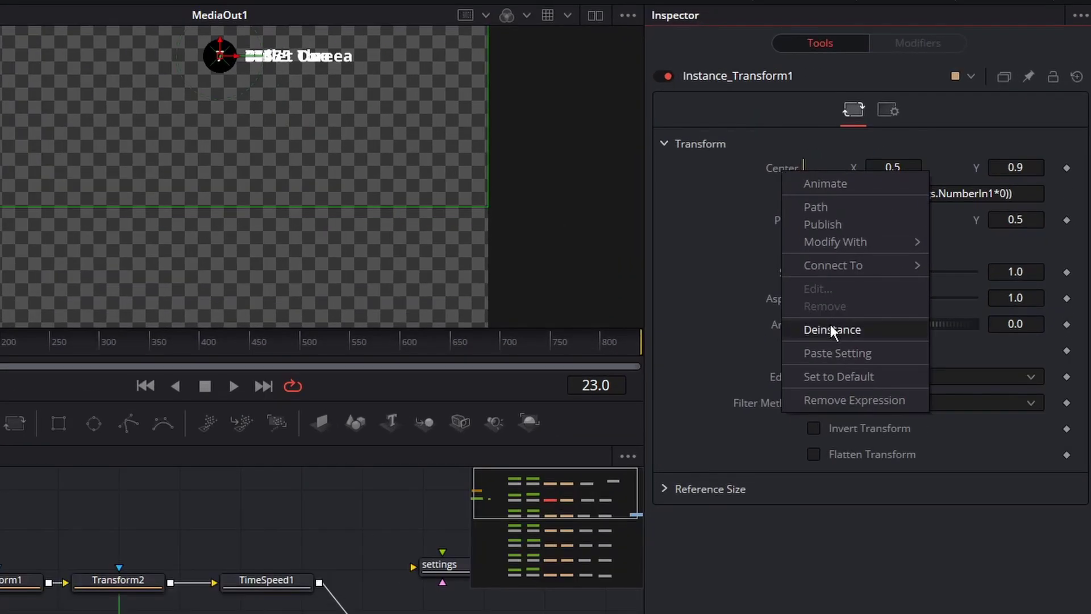
pyautogui.click(917, 243)
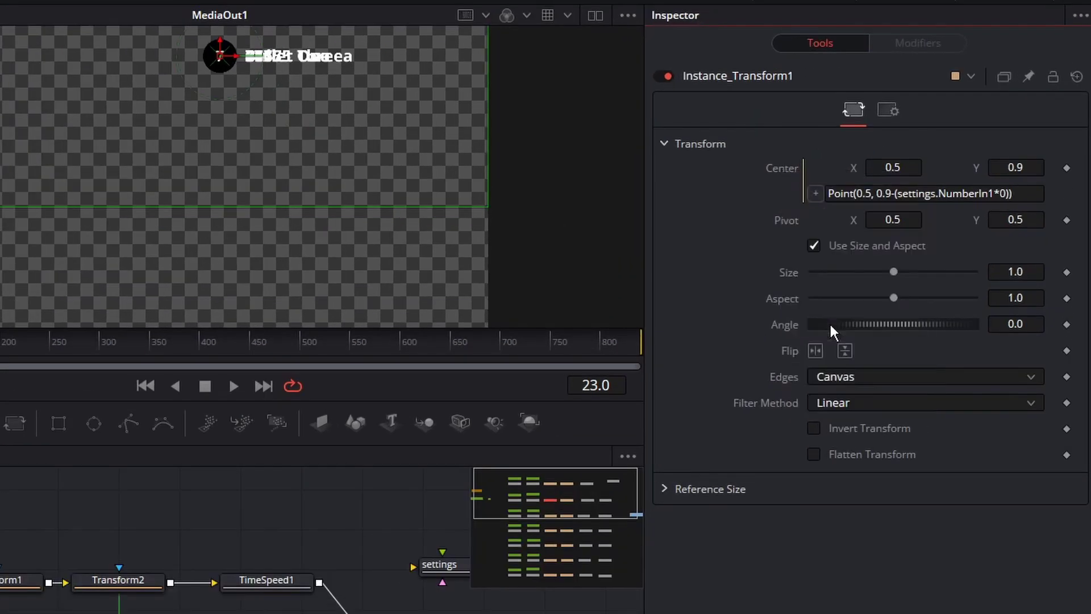
# Change the multiplier in Instance_Transform1's Center expression so it reads Point(0.5, 0.9-(settings.NumberIn1*1)).
pyautogui.click(995, 193)
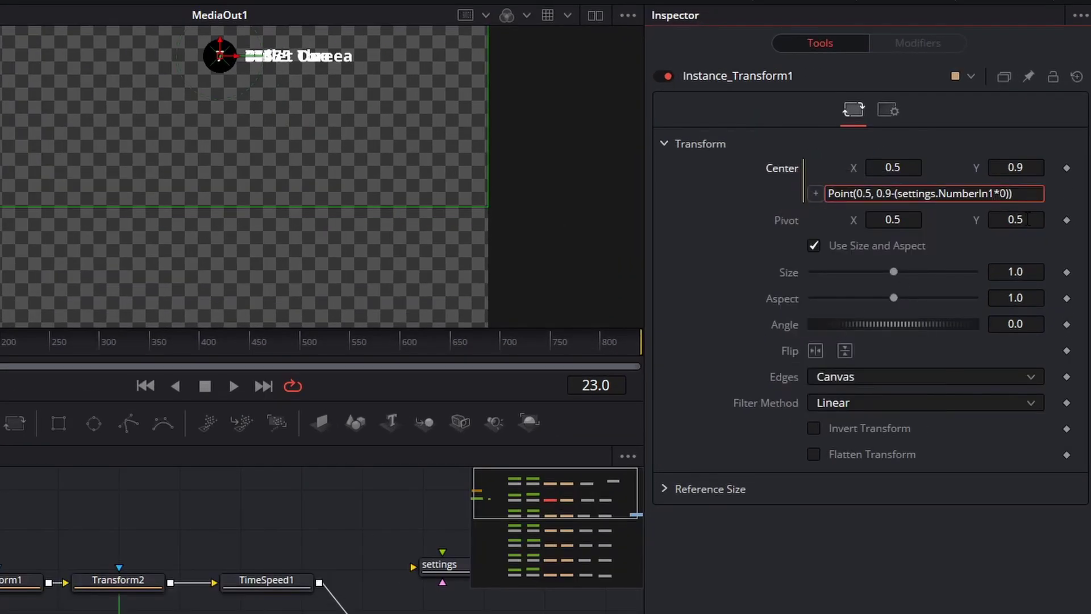
pyautogui.press('BackSpace')
pyautogui.write('1')
pyautogui.press('Return')
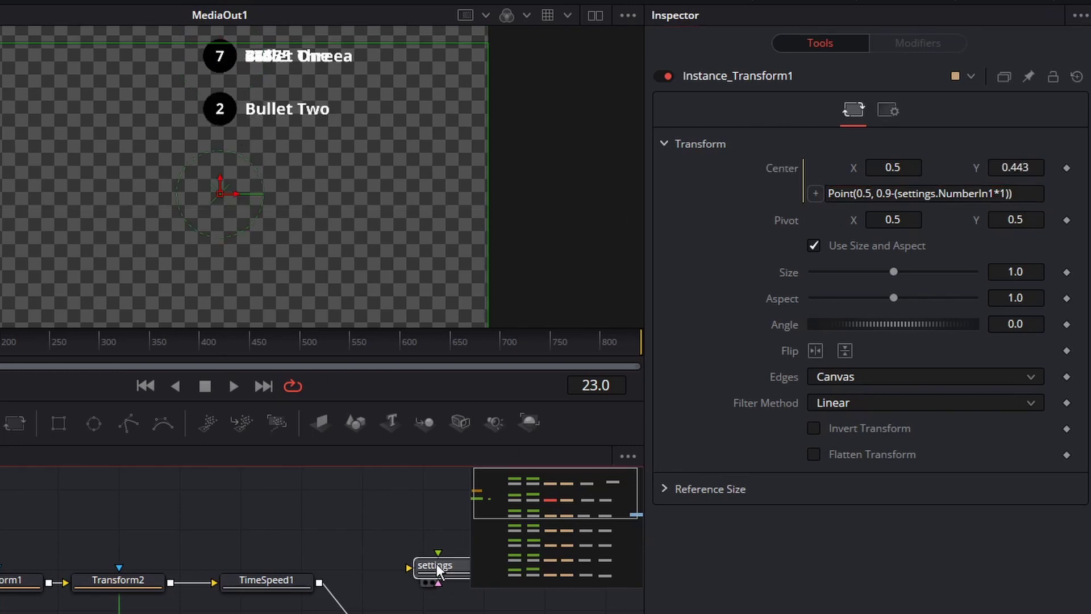
# Adjust Number In 1 of the settings node to 0.155.
pyautogui.moveTo(436, 564); pyautogui.dragTo(376, 547)
pyautogui.moveTo(884, 246); pyautogui.dragTo(917, 249)
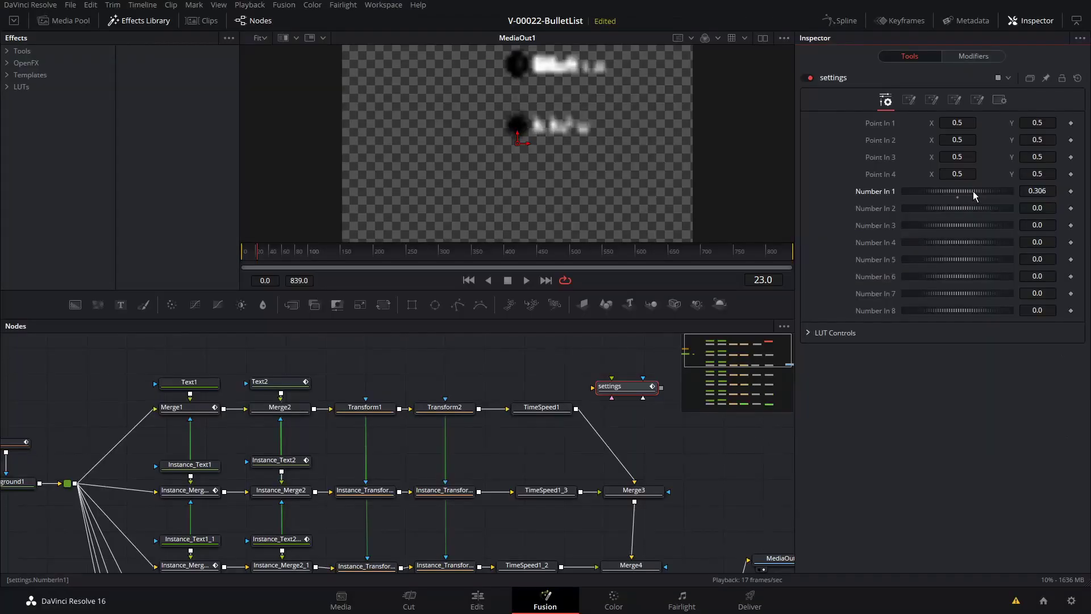
pyautogui.moveTo(972, 191)
pyautogui.mouseDown()
pyautogui.moveTo(949, 191)
pyautogui.moveTo(969, 190)
pyautogui.mouseUp()
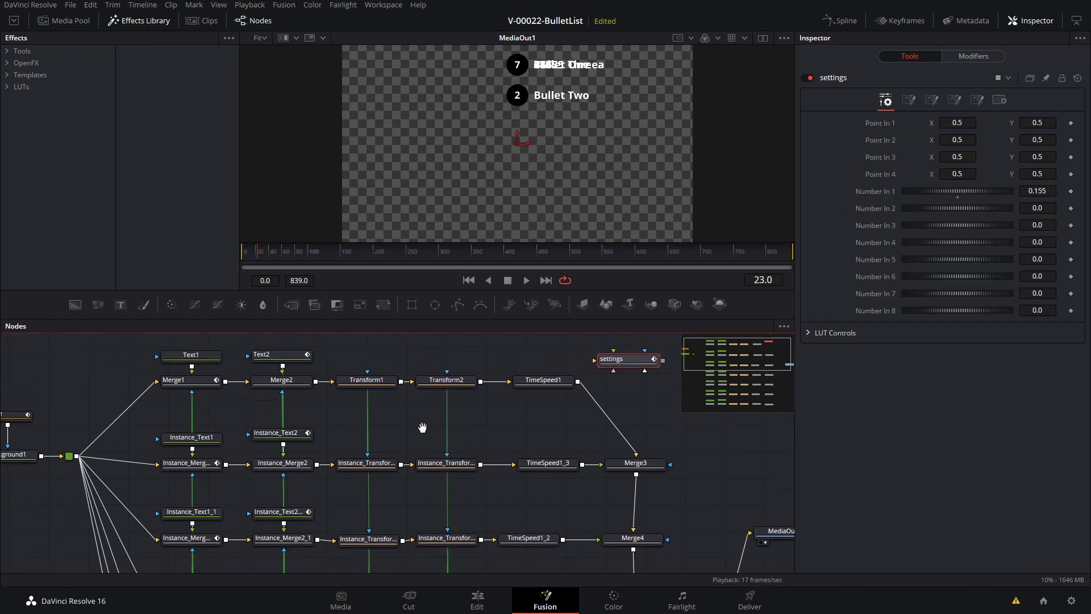
# Deinstance the Center of Instance_Transform1_1 in the third bullet's chain and set its expression to Point(0.5, 0.9-(settings.NumberIn1*2)).
pyautogui.scroll(-3, 409, 494)
pyautogui.click(381, 529)
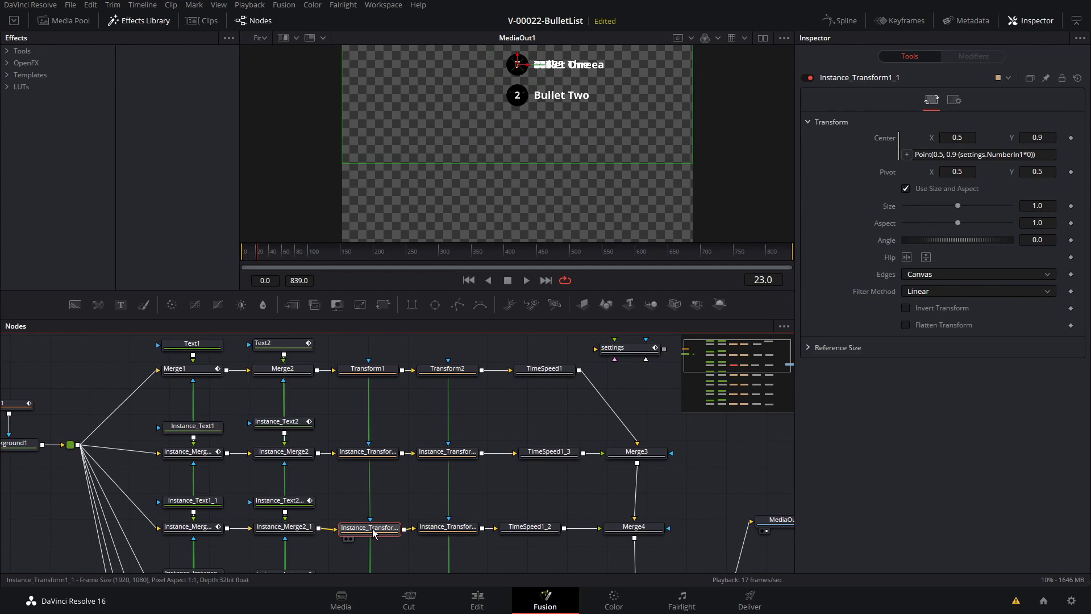
pyautogui.rightClick(890, 144)
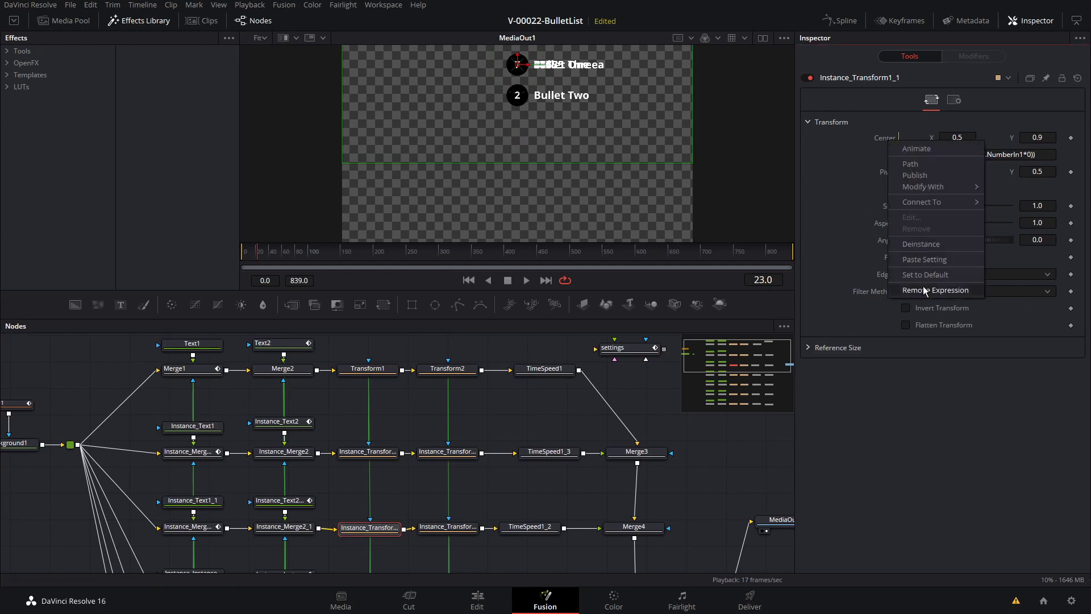
pyautogui.click(921, 244)
pyautogui.click(1029, 155)
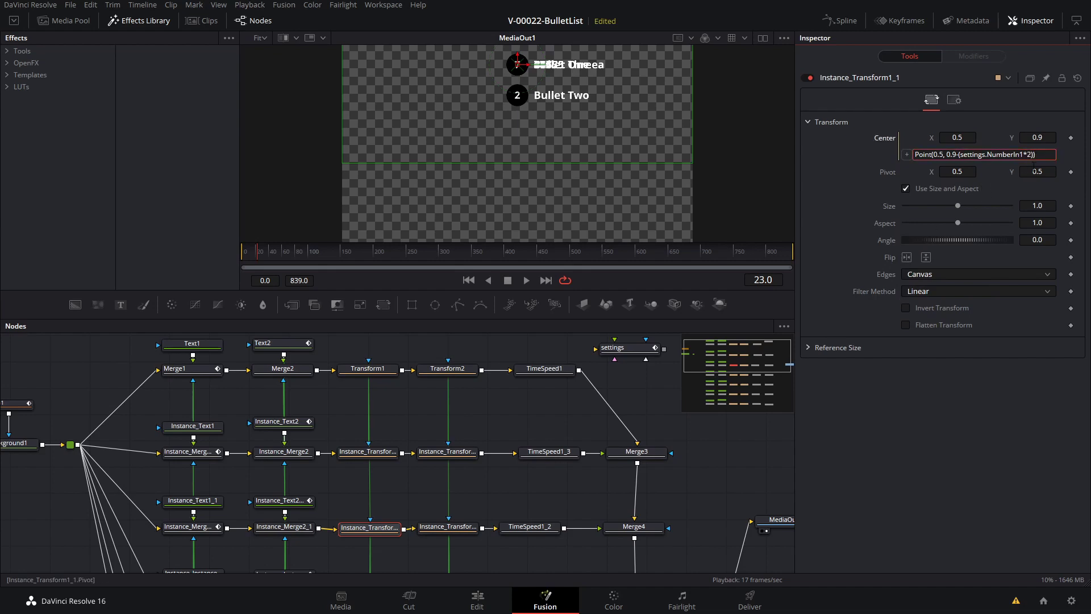
pyautogui.click(991, 186)
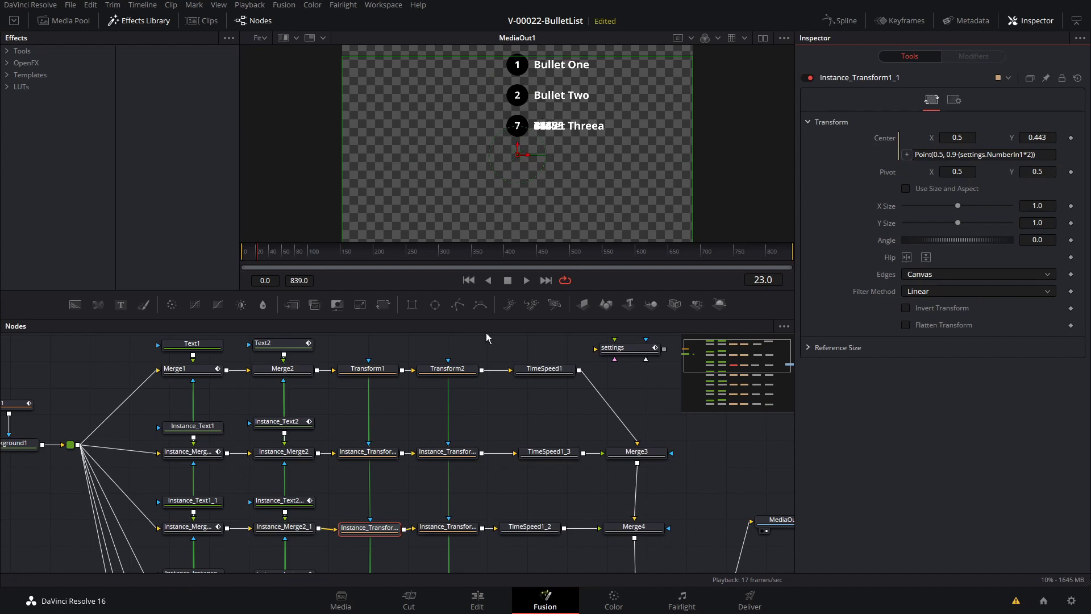
# Deinstance the Center of Instance_Instance_Transform1_1 in the fourth bullet's chain and set its expression to Point(0.5, 0.9-(settings.NumberIn1*3)).
pyautogui.scroll(-5, 486, 436)
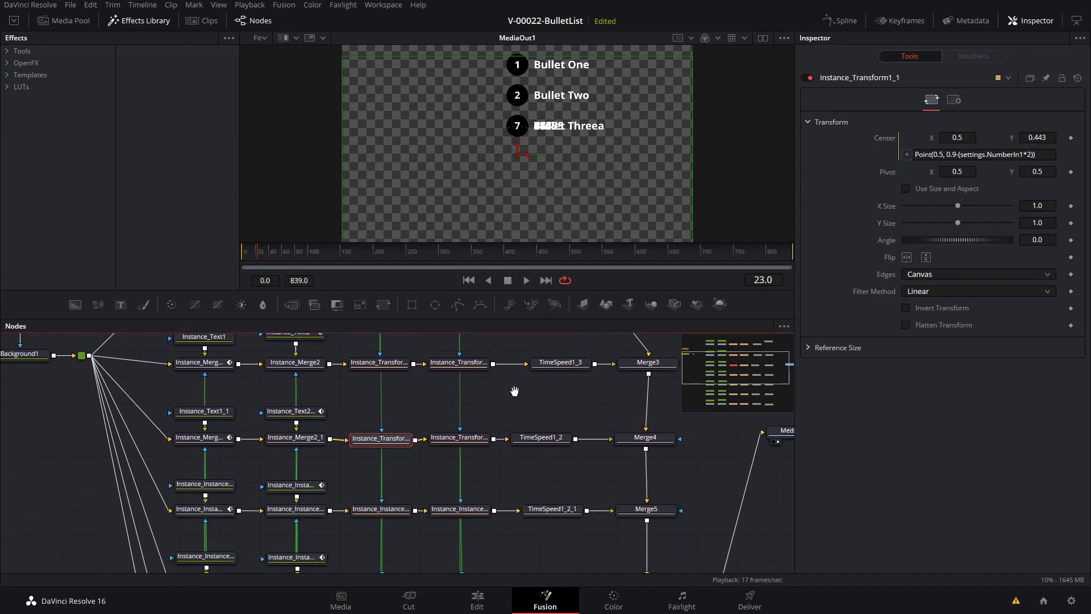
pyautogui.click(385, 465)
pyautogui.rightClick(889, 139)
pyautogui.click(921, 242)
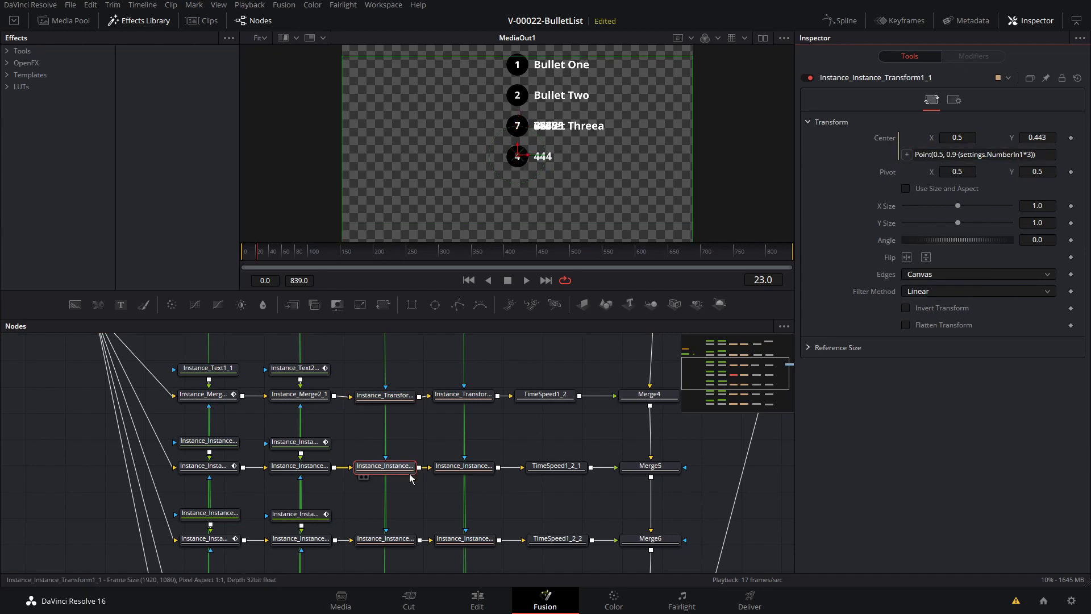
# Deinstance the first transform's Center in the fifth and sixth bullet chains and continue the multiplier sequence, using settings.NumberIn1*5 for the sixth.
pyautogui.click(385, 537)
pyautogui.rightClick(889, 138)
pyautogui.click(921, 242)
pyautogui.scroll(-3, 575, 383)
pyautogui.click(384, 514)
pyautogui.rightClick(889, 138)
pyautogui.click(920, 242)
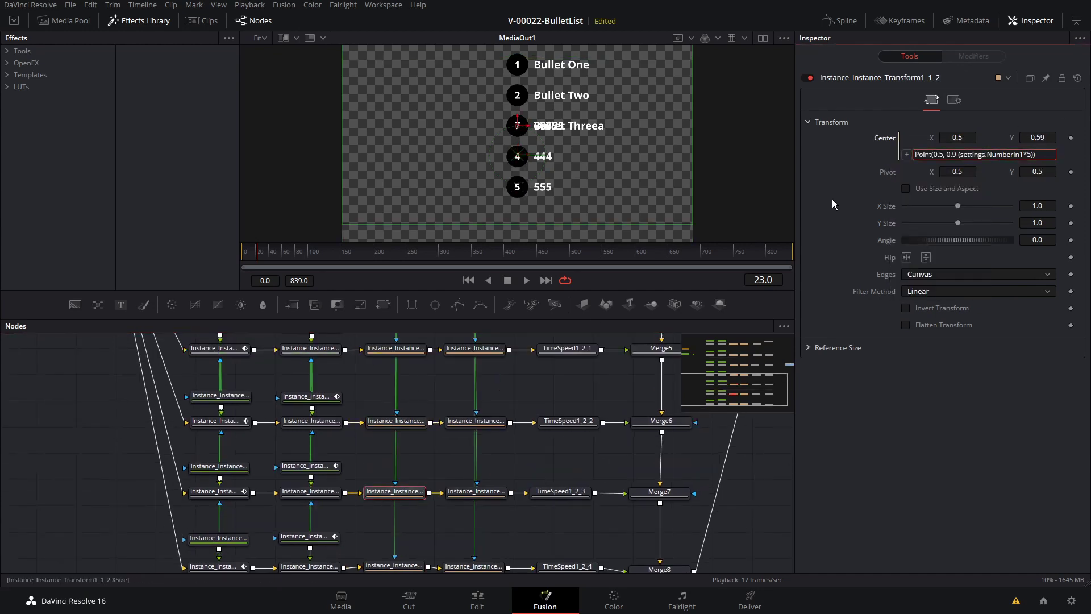
# Set the Center expression of the seventh bullet's first transform to Point(0.5, 0.9-(settings.NumberIn1*6)).
pyautogui.scroll(-3, 411, 473)
pyautogui.click(411, 473)
pyautogui.click(1031, 154)
pyautogui.press('BackSpace')
pyautogui.write('6')
pyautogui.press('Return')
# Tighten the spacing of all bullets by setting Number In 1 of the settings node to 0.124.
pyautogui.scroll(3, 562, 454)
pyautogui.scroll(3, 560, 349)
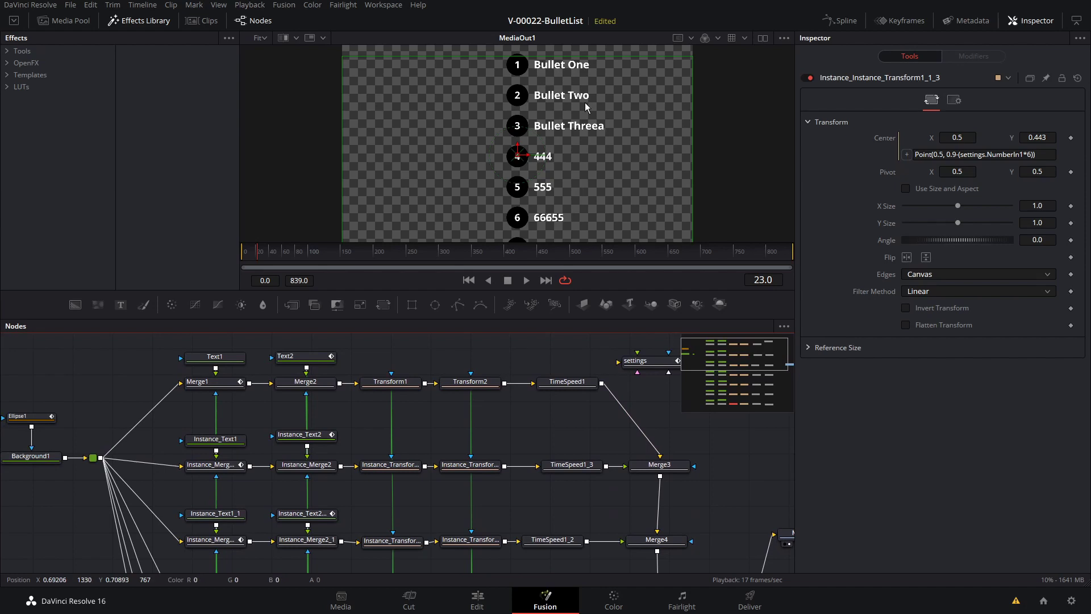
pyautogui.click(639, 361)
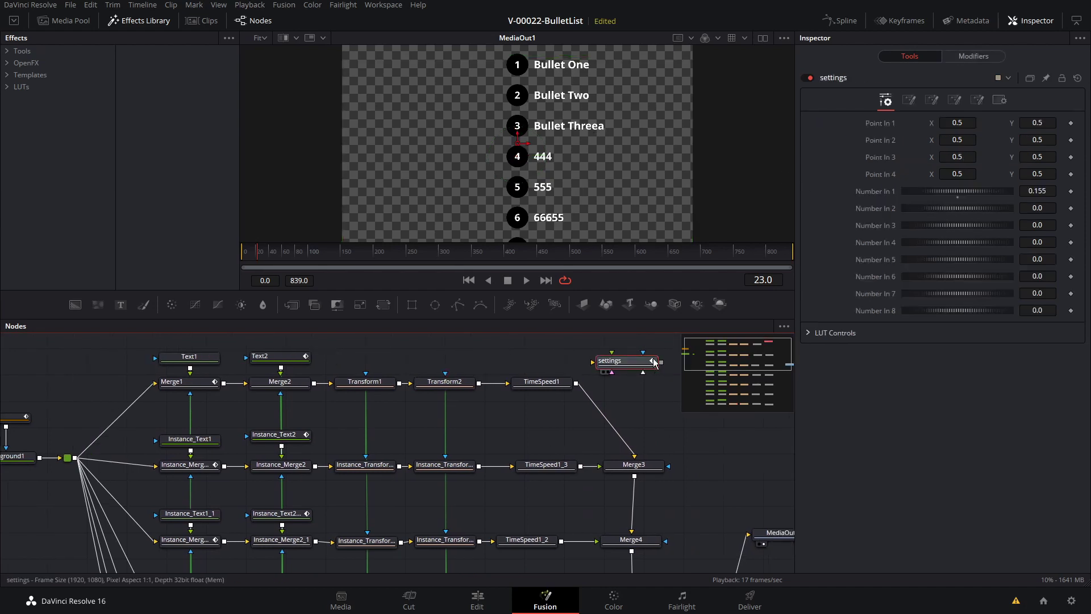
pyautogui.moveTo(969, 194); pyautogui.dragTo(959, 191)
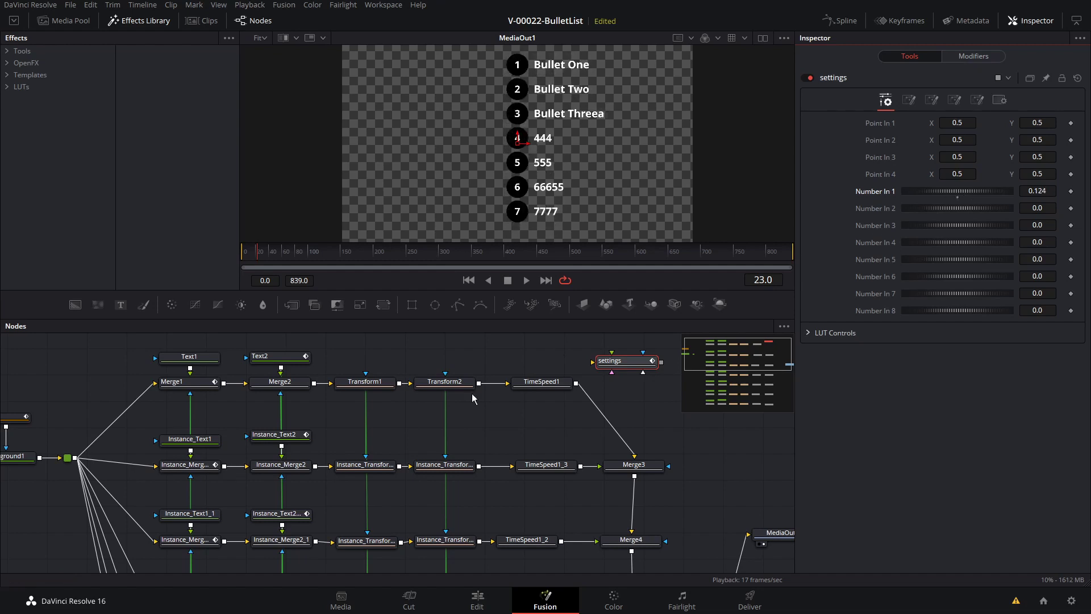
# Try rotating every bullet through Transform1's Angle, and undo the rotation.
pyautogui.click(366, 384)
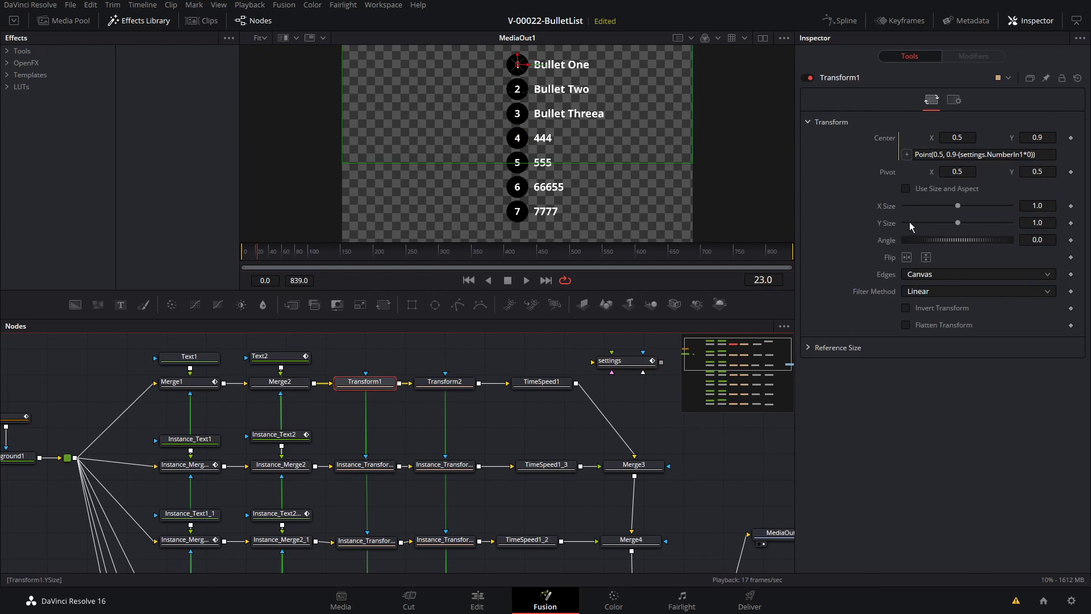
pyautogui.moveTo(934, 240); pyautogui.dragTo(942, 237)
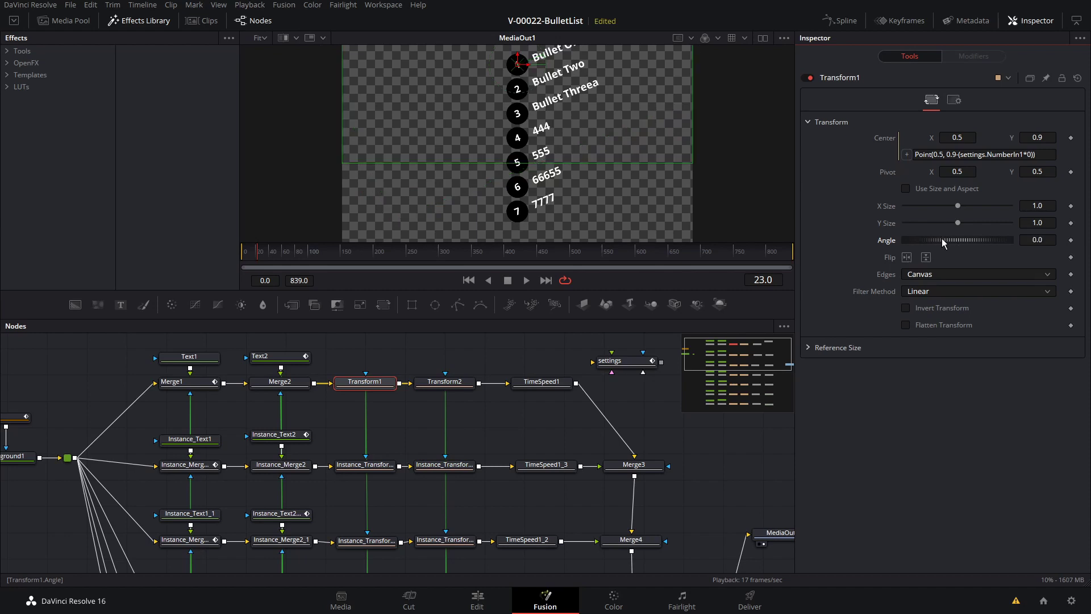
pyautogui.hotkey('ctrl', 'z')
# Set Transform2's Size to 0.78 and its Center to X 0.177, Y 0.549, and play the animation from frame 0.
pyautogui.click(445, 381)
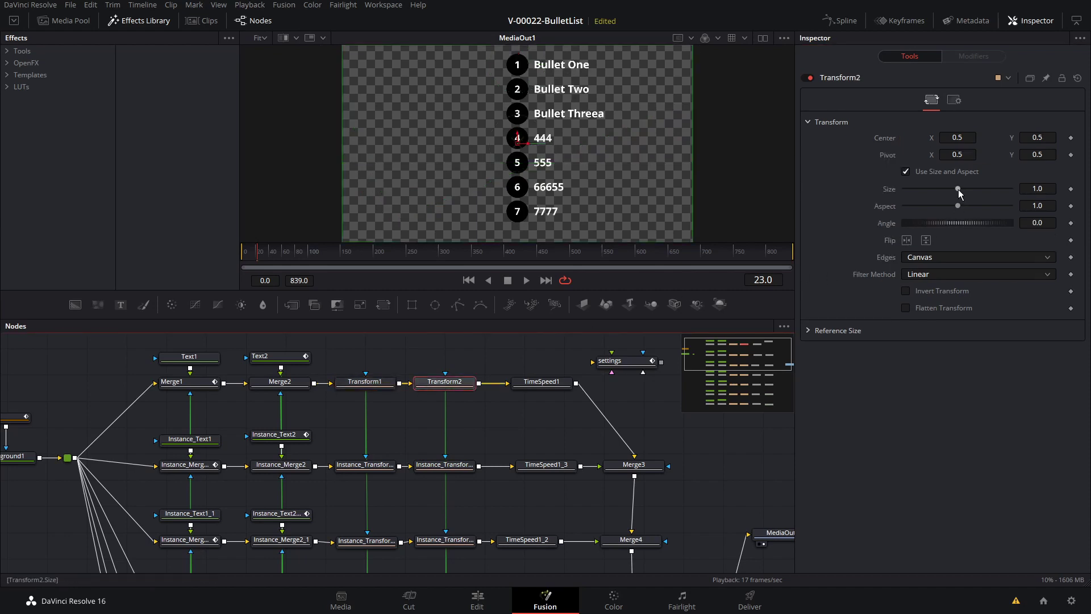
pyautogui.moveTo(957, 189); pyautogui.dragTo(945, 190)
pyautogui.moveTo(517, 139); pyautogui.dragTo(404, 130)
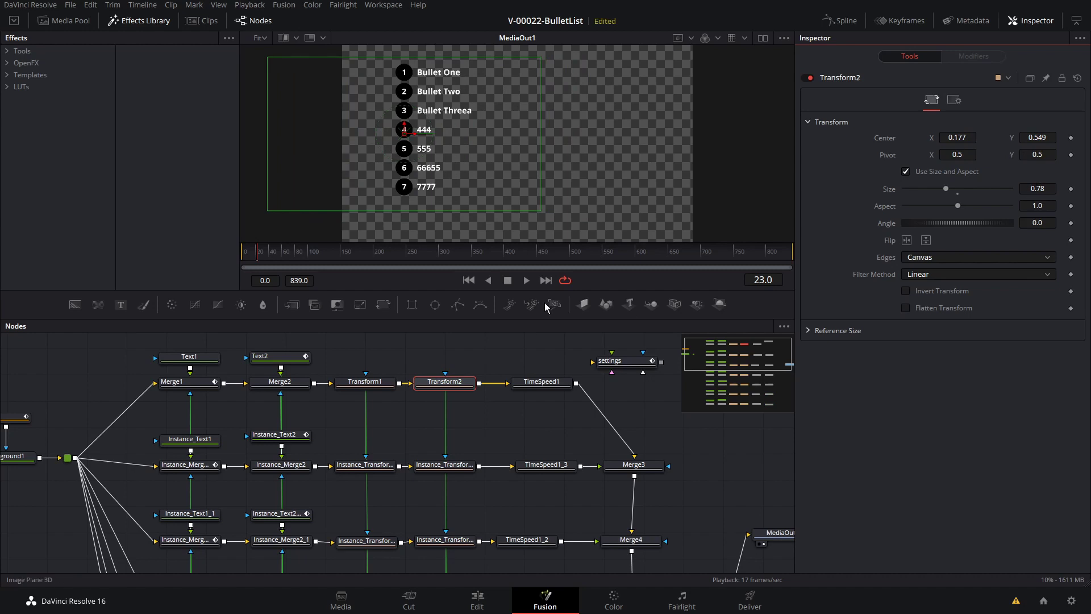
pyautogui.moveTo(256, 251); pyautogui.dragTo(227, 252)
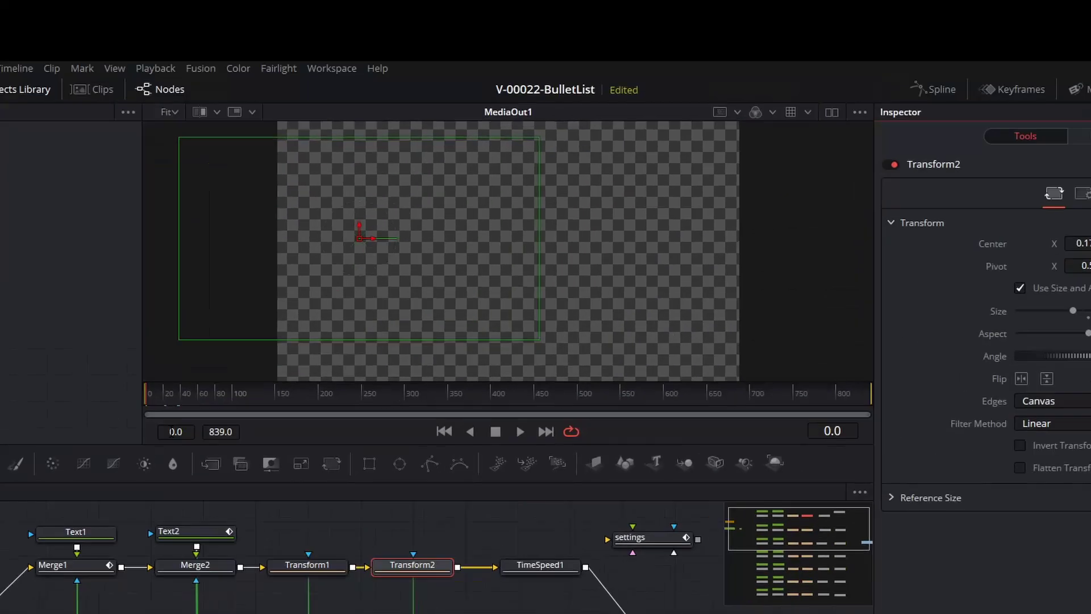
pyautogui.press('space')
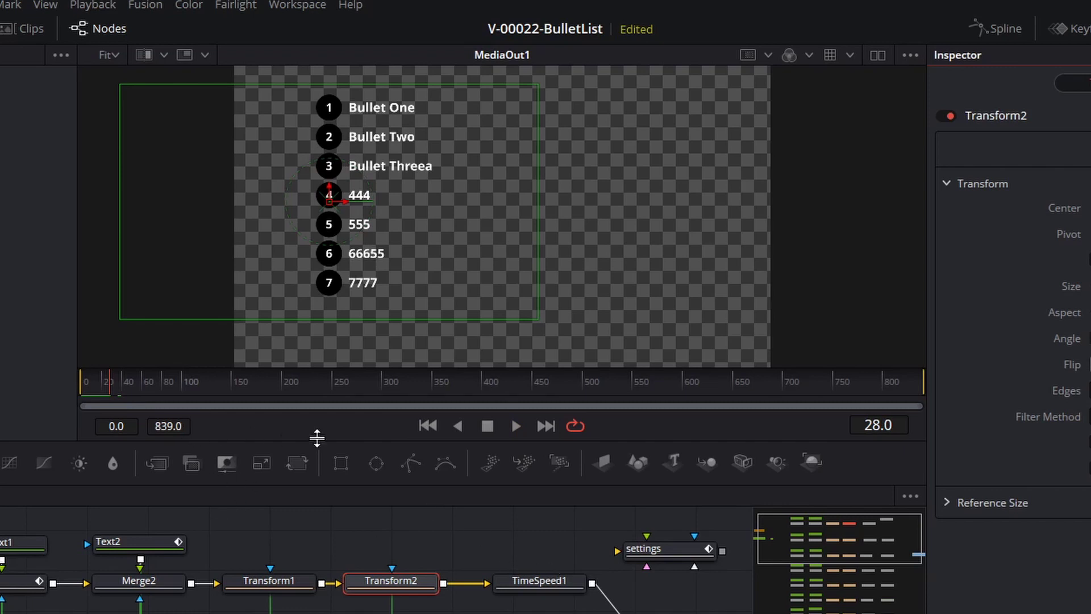
# Set the Delay of TimeSpeed1_3 in the second bullet's chain to 5 and play the animation from the start.
pyautogui.moveTo(699, 611); pyautogui.dragTo(625, 597)
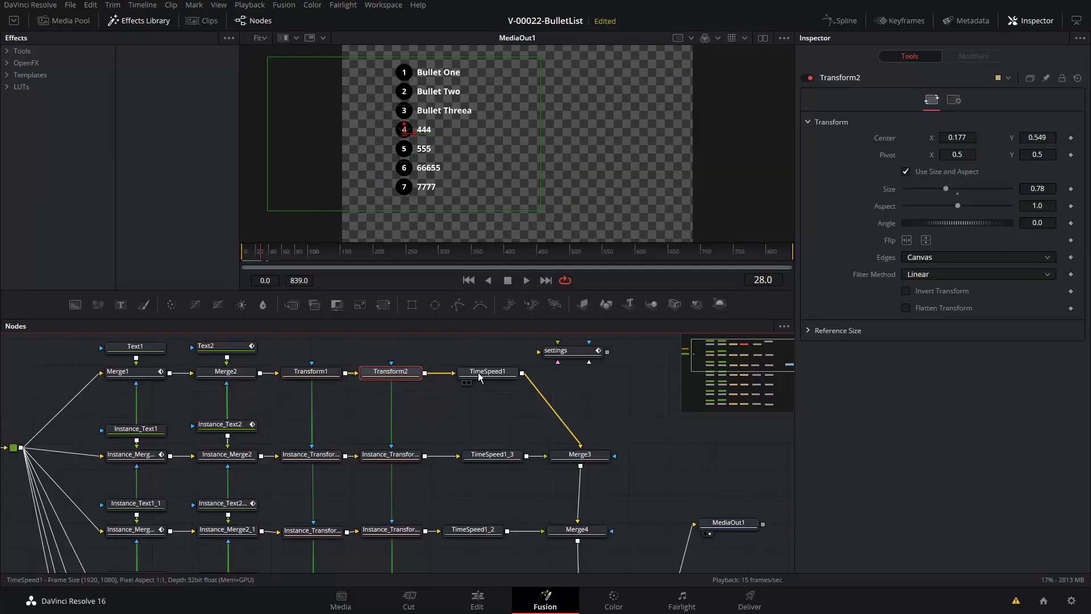
pyautogui.click(457, 566)
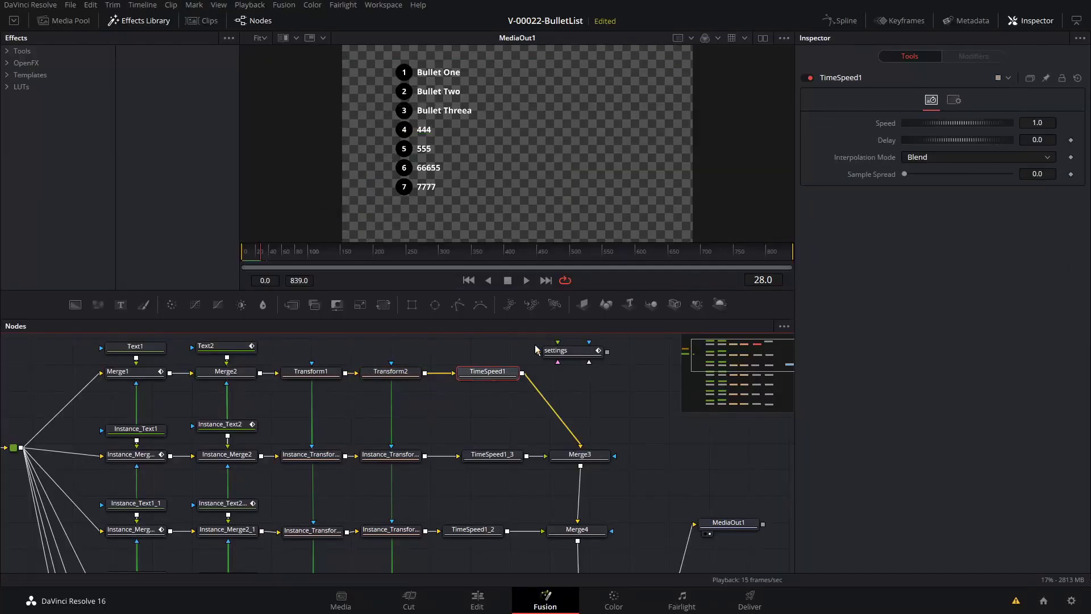
pyautogui.click(491, 455)
pyautogui.click(1043, 139)
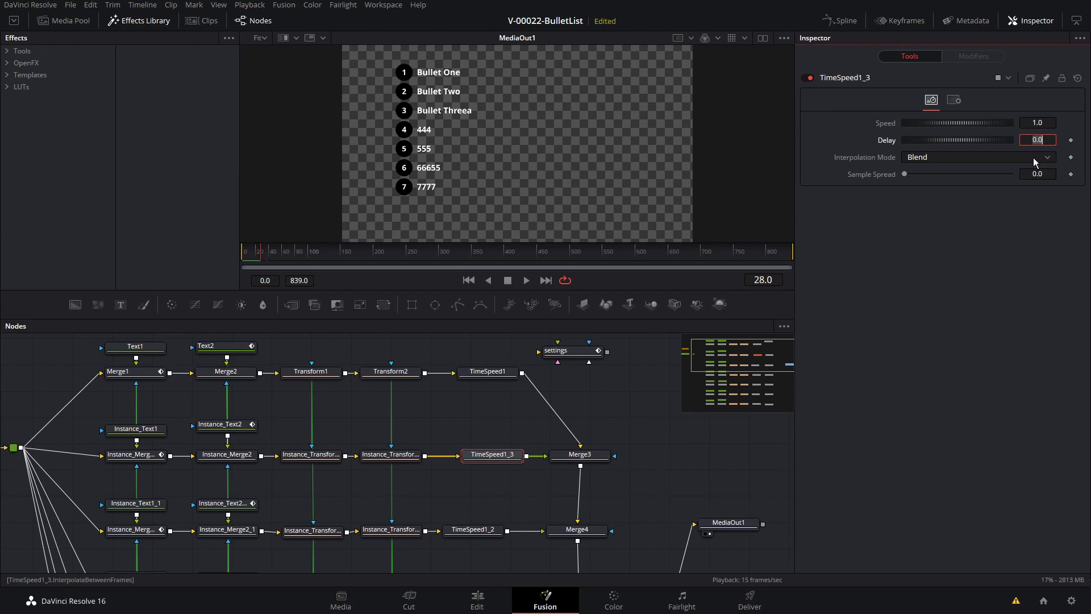
pyautogui.click(490, 455)
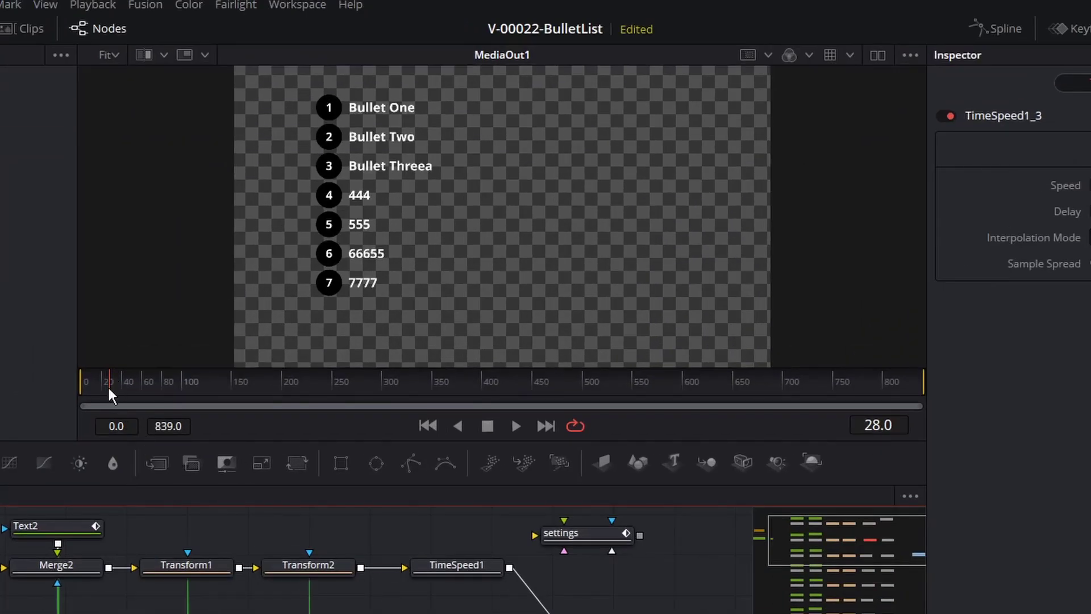
pyautogui.moveTo(108, 388); pyautogui.dragTo(68, 388)
pyautogui.press('space')
pyautogui.press('space')
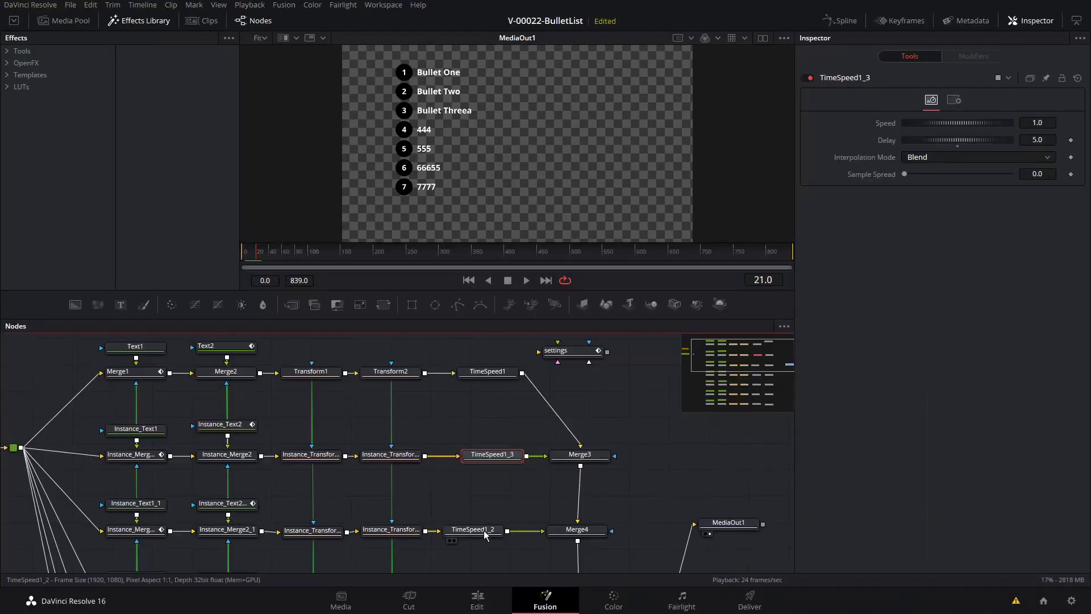
# Set the Delay of TimeSpeed1_2 in the third bullet's chain to 10.
pyautogui.click(486, 535)
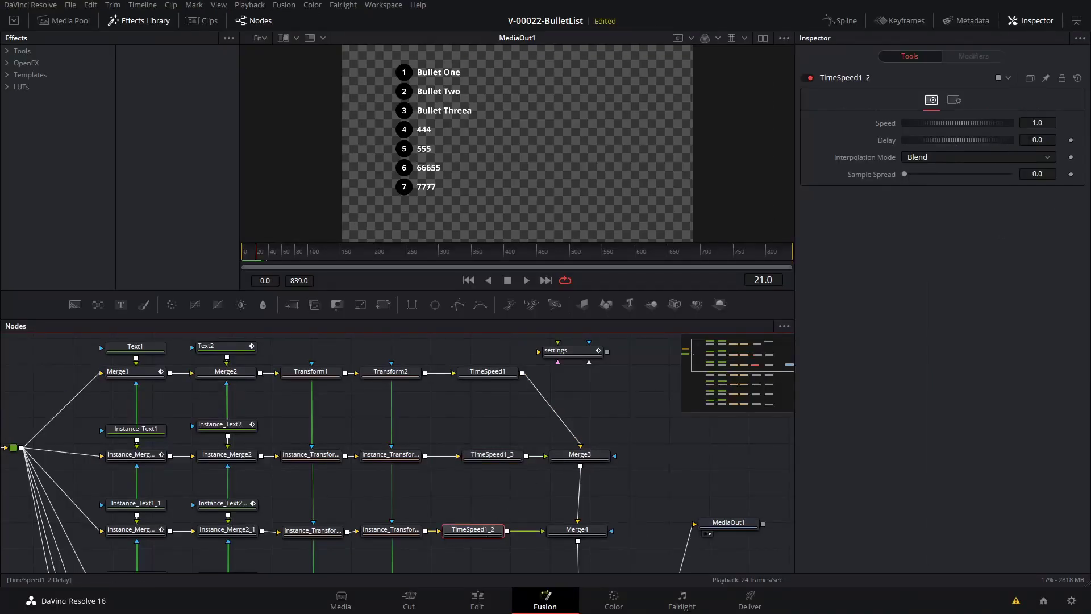
pyautogui.click(1037, 140)
pyautogui.write('10')
pyautogui.press('Return')
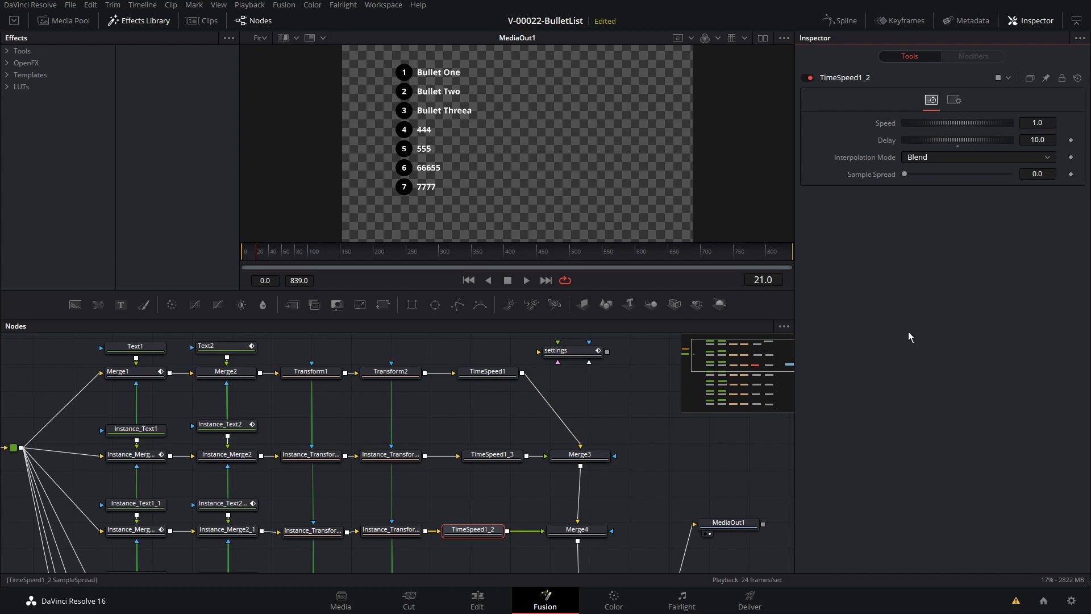
# Set the Delay of TimeSpeed1_2_1 in the fourth bullet's chain to 15.
pyautogui.scroll(-3, 640, 506)
pyautogui.click(526, 474)
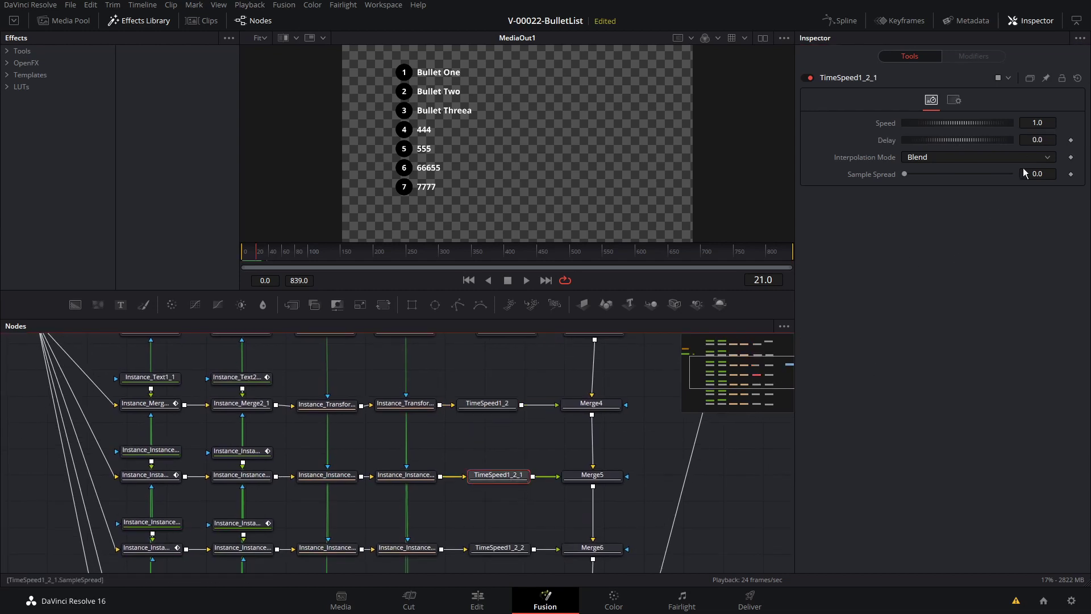
pyautogui.write('10')
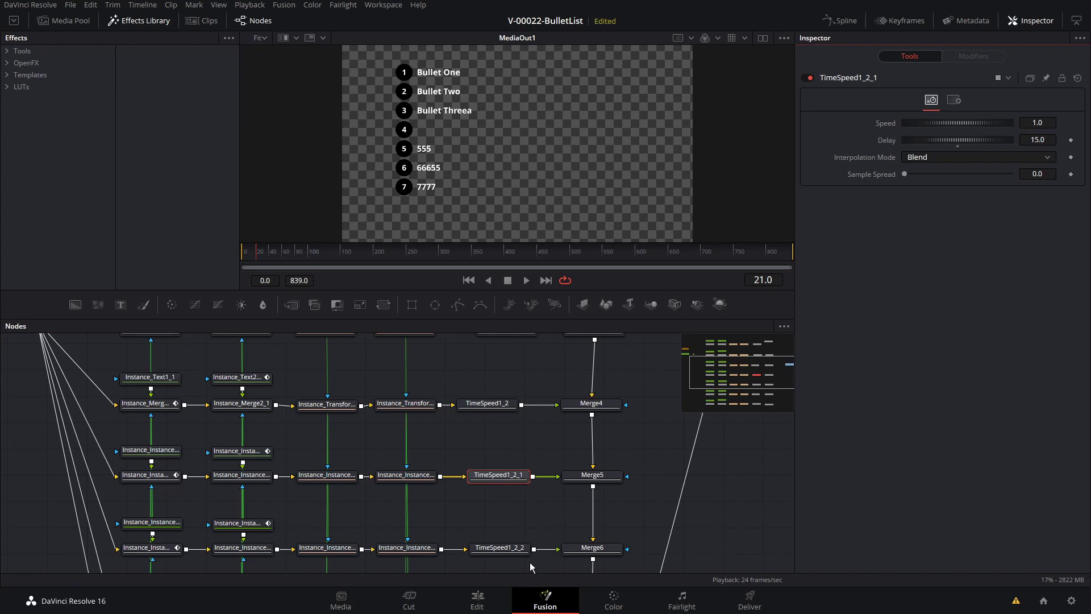
pyautogui.press('Return')
# Set the Delay of TimeSpeed1_2_2 to 20 and of TimeSpeed1_2_3 to 25 for the fifth and sixth bullets.
pyautogui.scroll(-3, 511, 483)
pyautogui.click(506, 482)
pyautogui.click(1037, 140)
pyautogui.write('20')
pyautogui.press('Return')
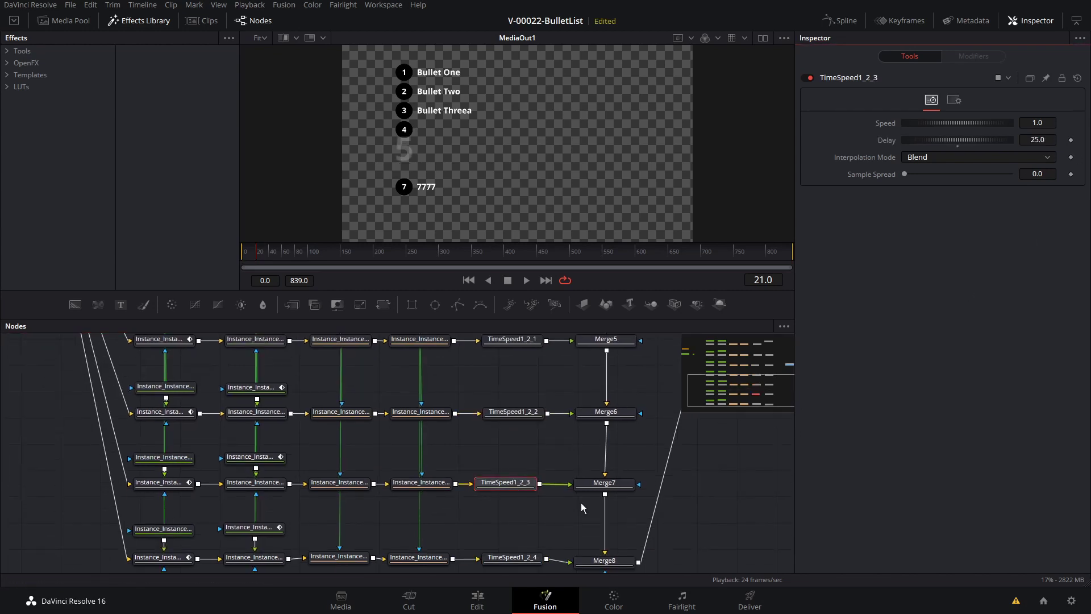
# Set the Delay of TimeSpeed1_2_4 in the seventh bullet's chain to 30.
pyautogui.click(511, 556)
pyautogui.click(1037, 140)
pyautogui.write('30')
pyautogui.press('Return')
# Play the animation from frame 0 to check the staggered appearance of the seven bullets.
pyautogui.scroll(2, 638, 396)
pyautogui.scroll(5, 638, 397)
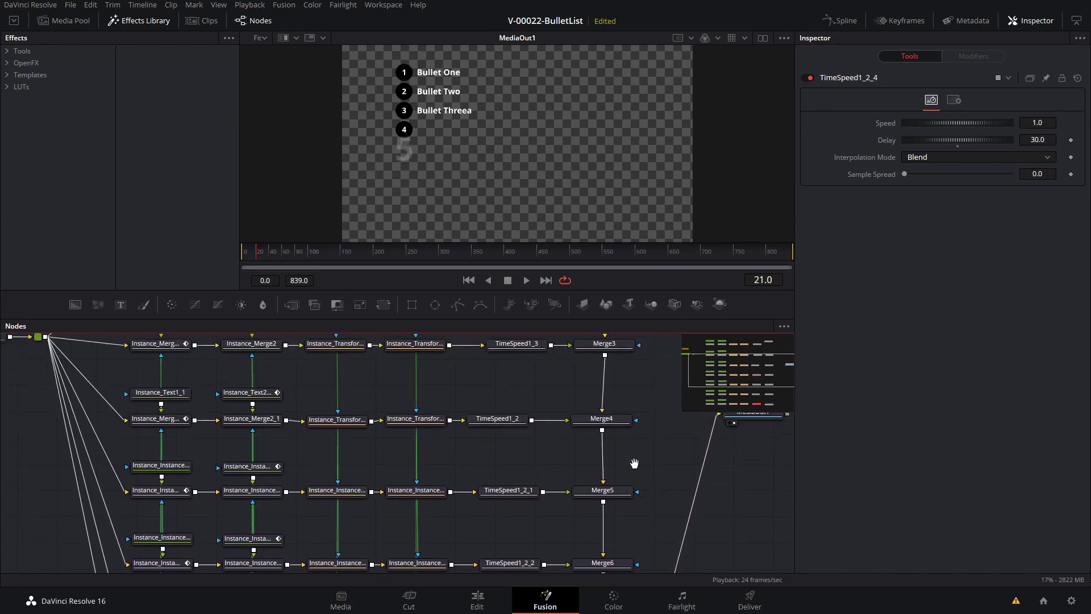
pyautogui.moveTo(268, 253); pyautogui.dragTo(237, 251)
pyautogui.press('space')
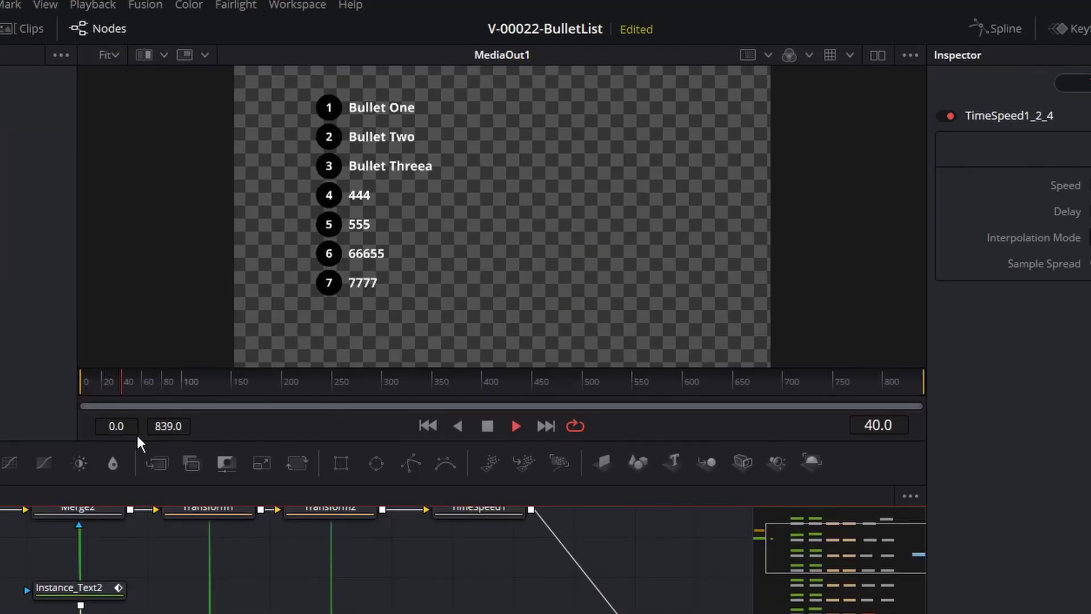
pyautogui.press('space')
# Change Background1's color to a red with saturation 0.919 and value 0.858.
pyautogui.scroll(2, 438, 581)
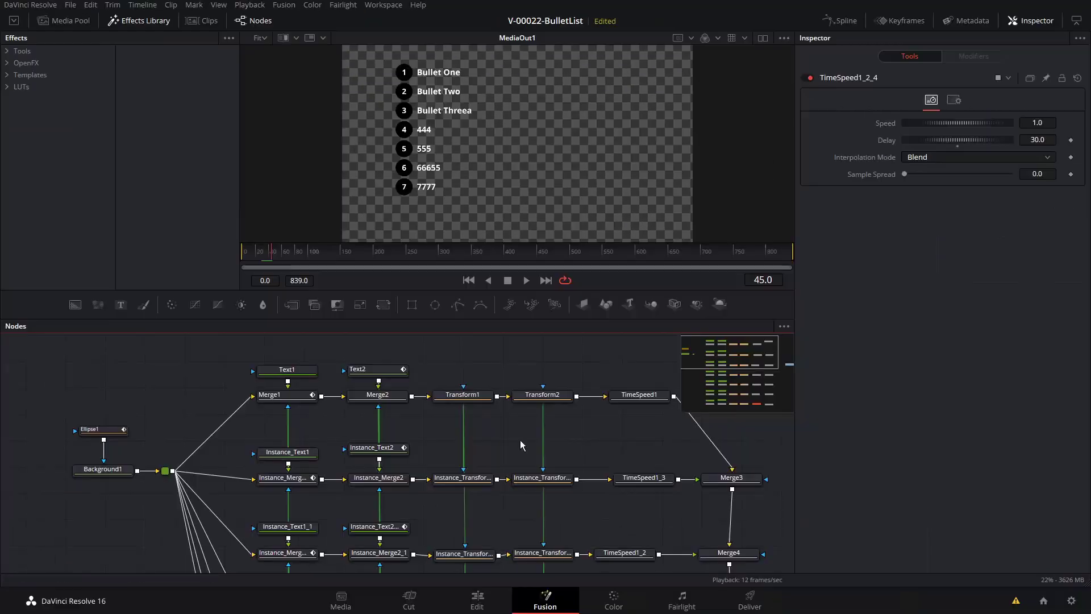
pyautogui.click(106, 471)
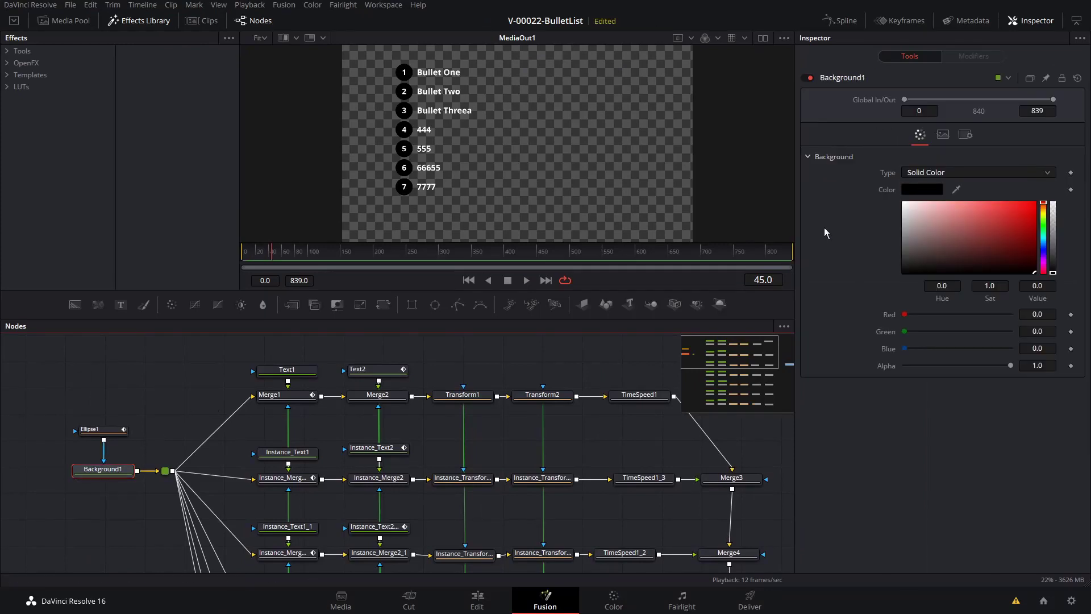
pyautogui.click(1025, 211)
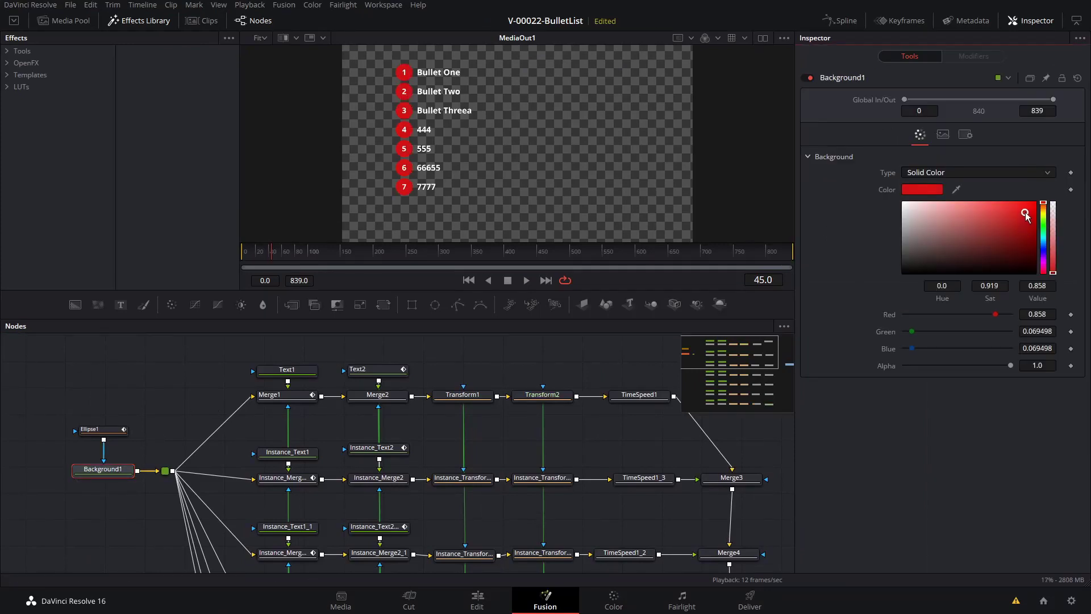
# Try widening Ellipse1 to about 0.221 and play the animation to check the bullet shapes.
pyautogui.click(102, 429)
pyautogui.press('space')
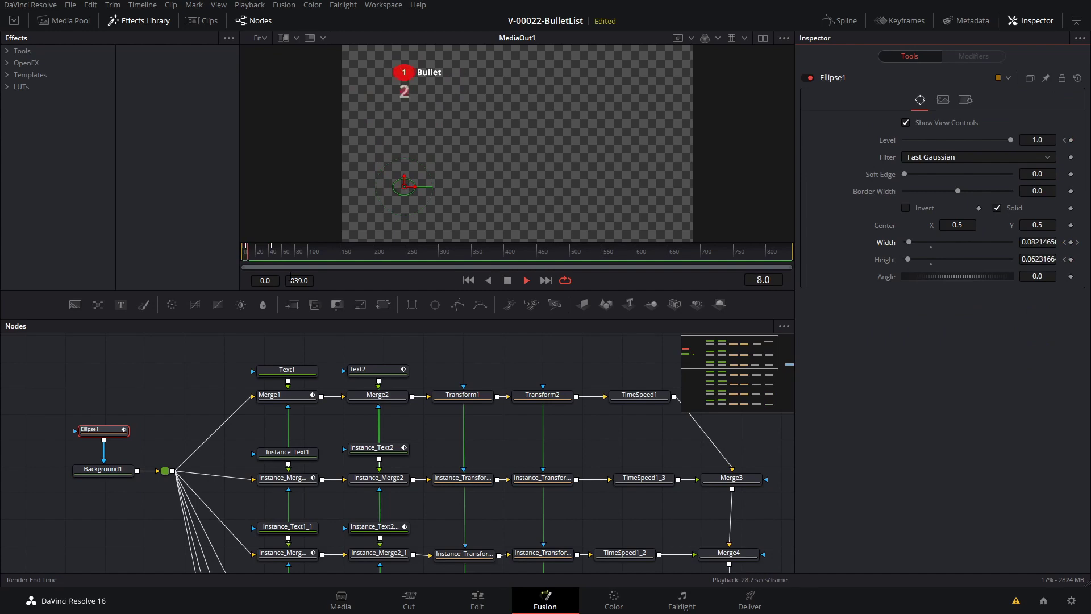
pyautogui.press('space')
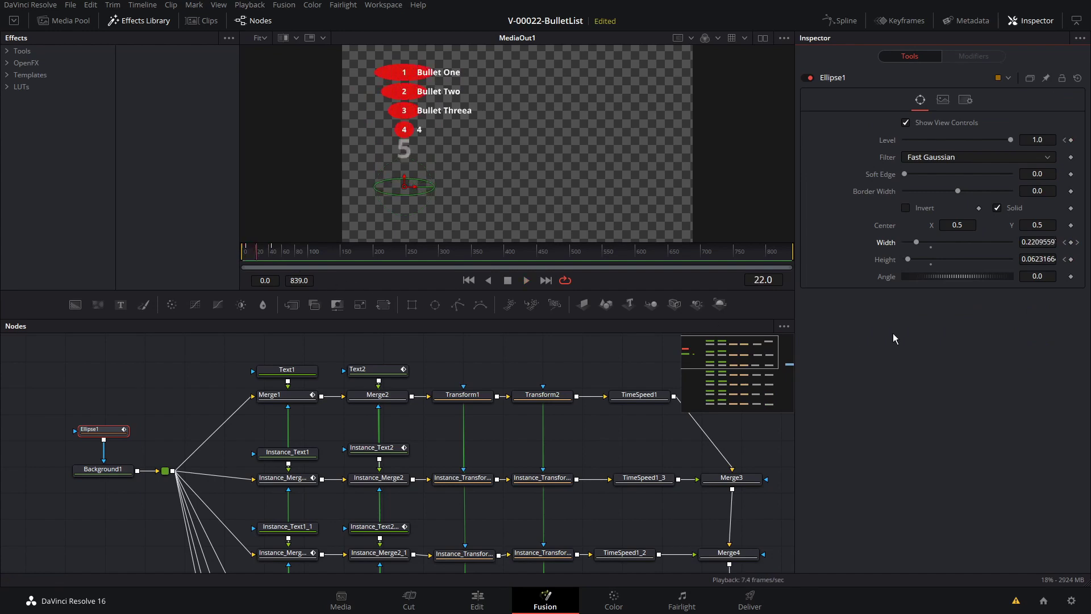
# Change Background1's color to a dark blue with hue 0.672, saturation 0.936 and value 0.638.
pyautogui.click(104, 469)
pyautogui.click(1043, 250)
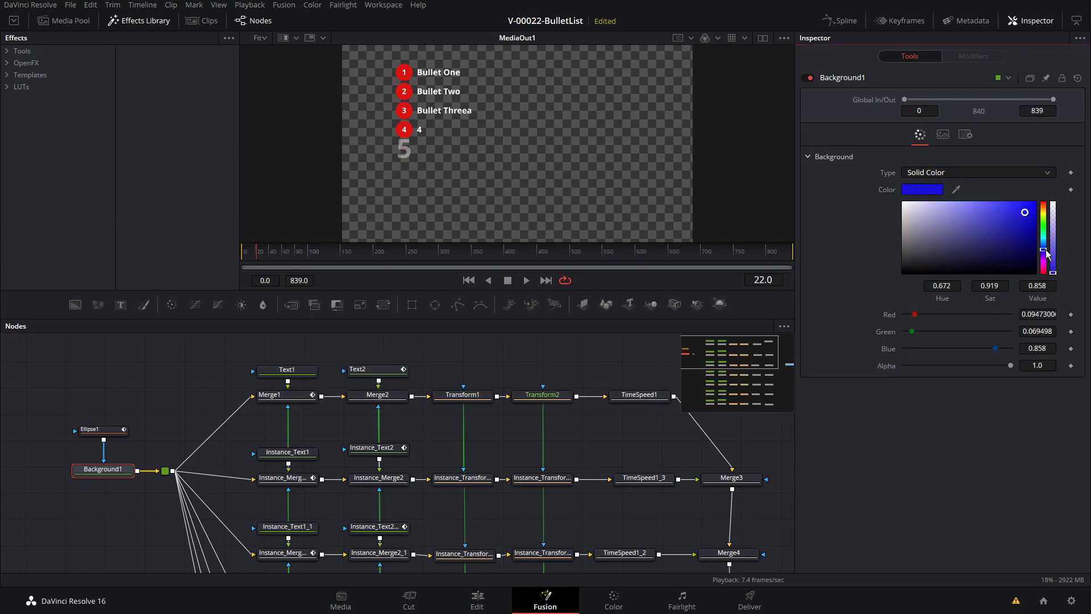
pyautogui.click(1028, 228)
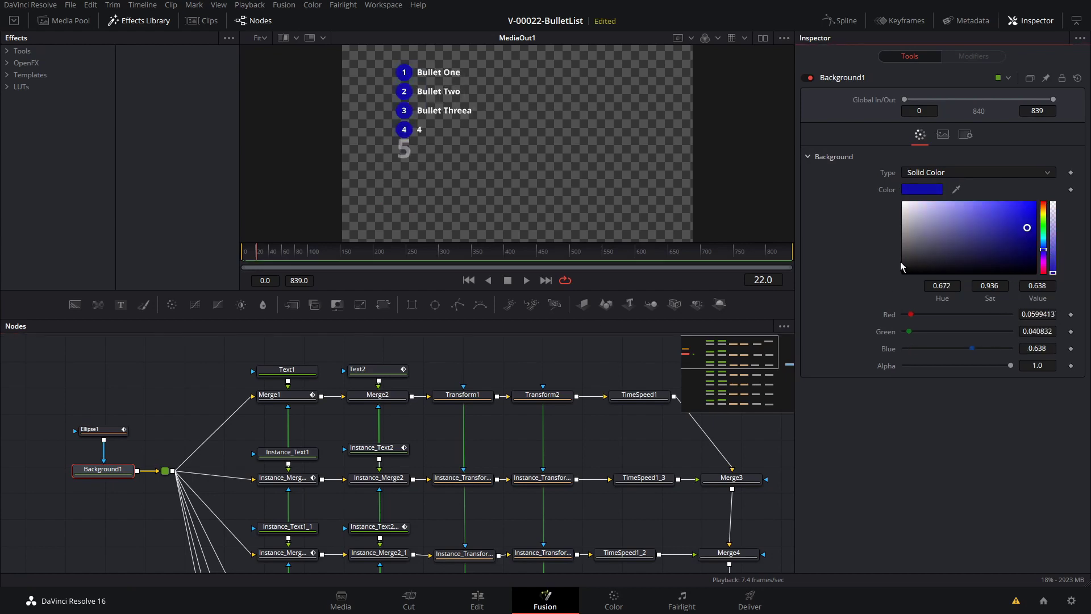
# Set the text size of Text2 to 0.0695 for the bullet labels.
pyautogui.click(370, 369)
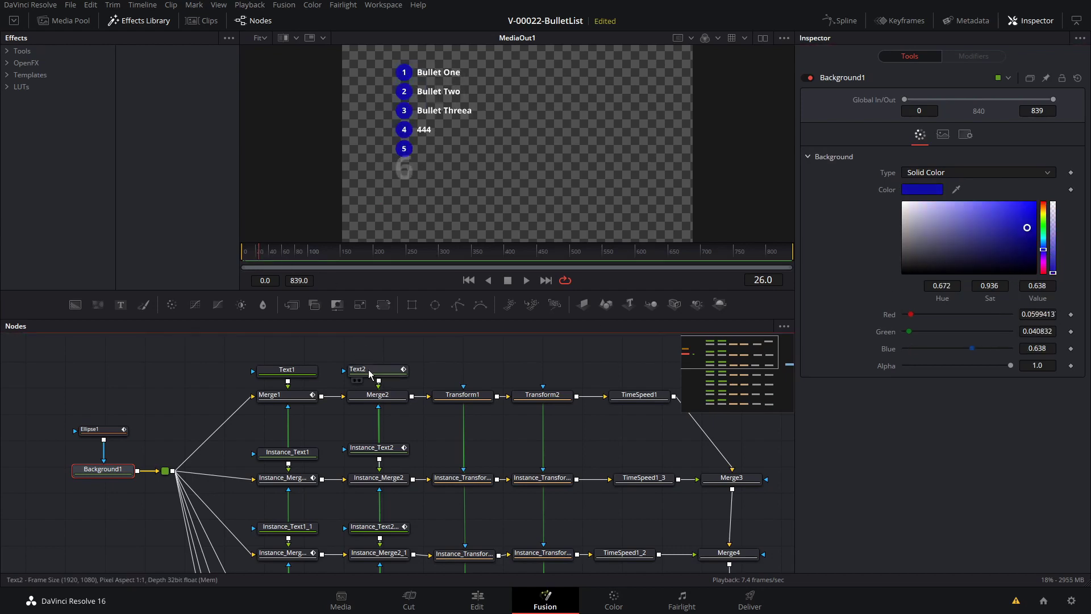
pyautogui.click(958, 279)
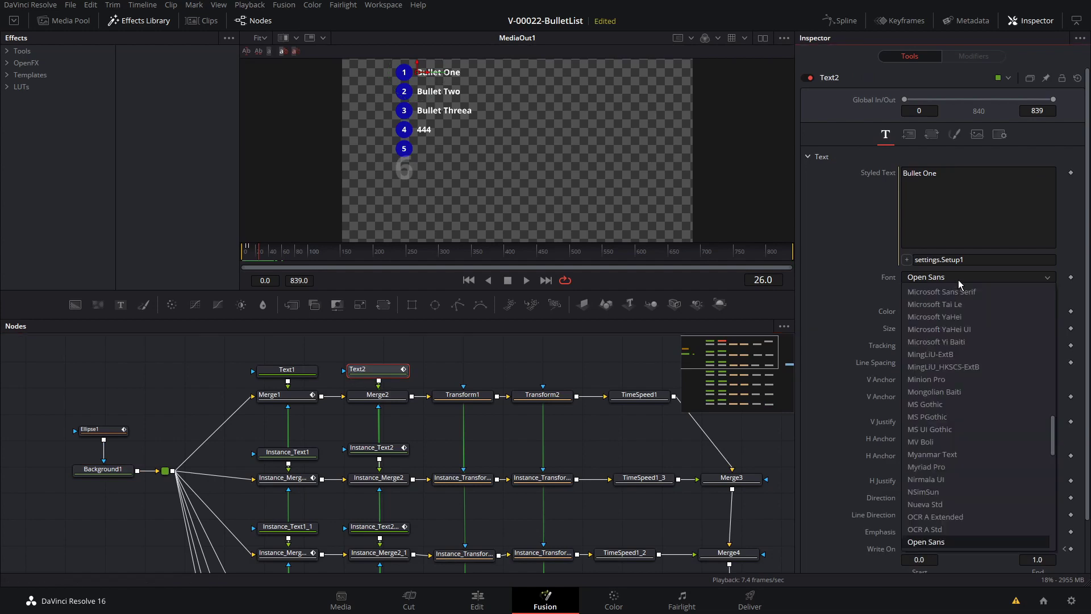
pyautogui.click(857, 284)
pyautogui.moveTo(920, 331); pyautogui.dragTo(922, 331)
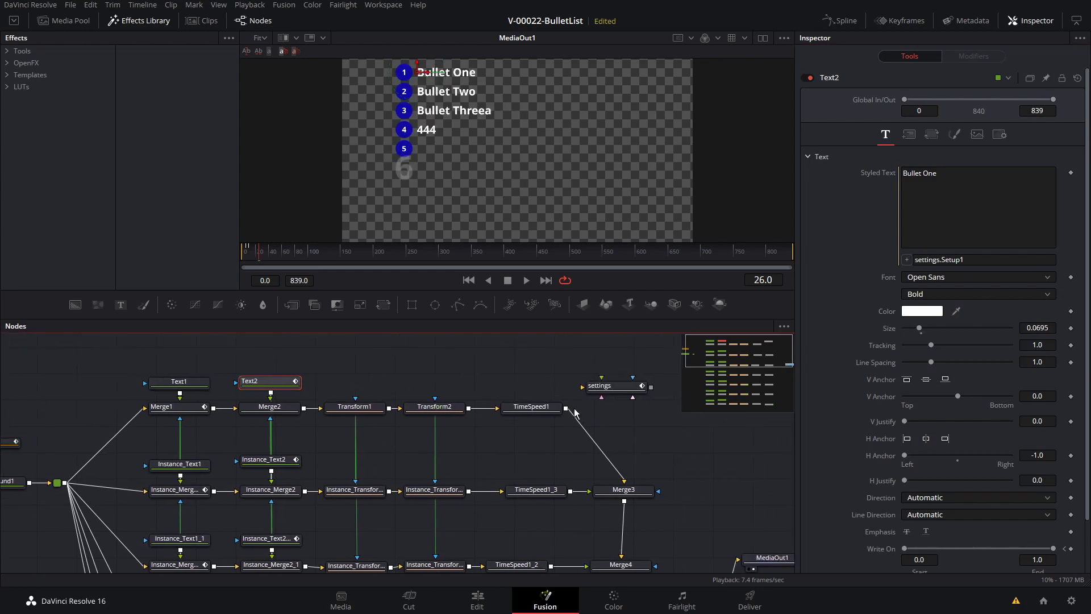
# Change the first and second bullet texts in the settings node to "Davinci" and "Resolve".
pyautogui.click(618, 389)
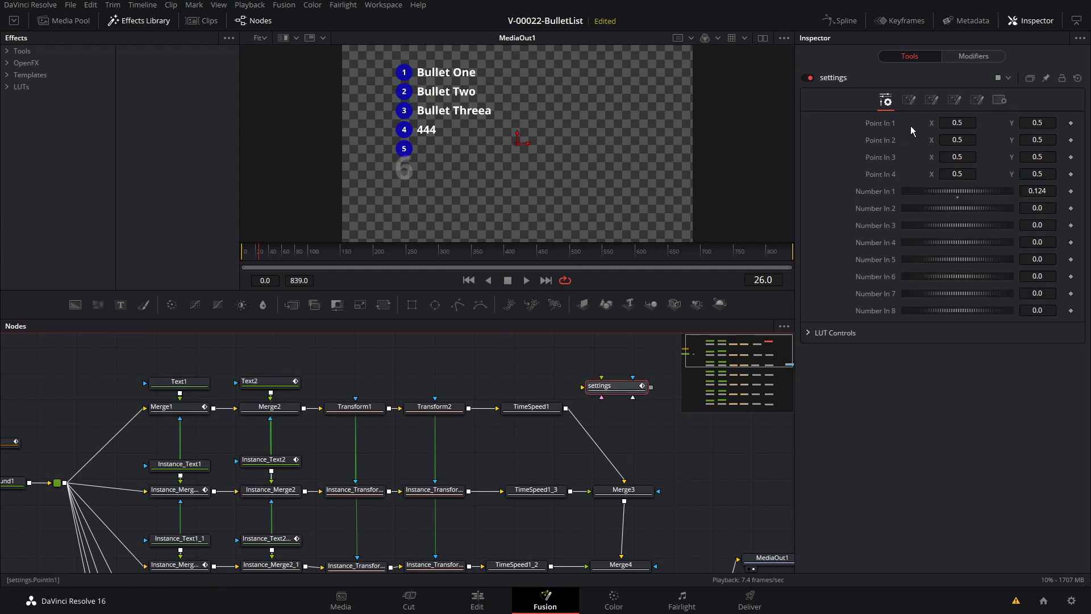
pyautogui.click(909, 100)
pyautogui.click(955, 131)
pyautogui.hotkey('ctrl', 'a')
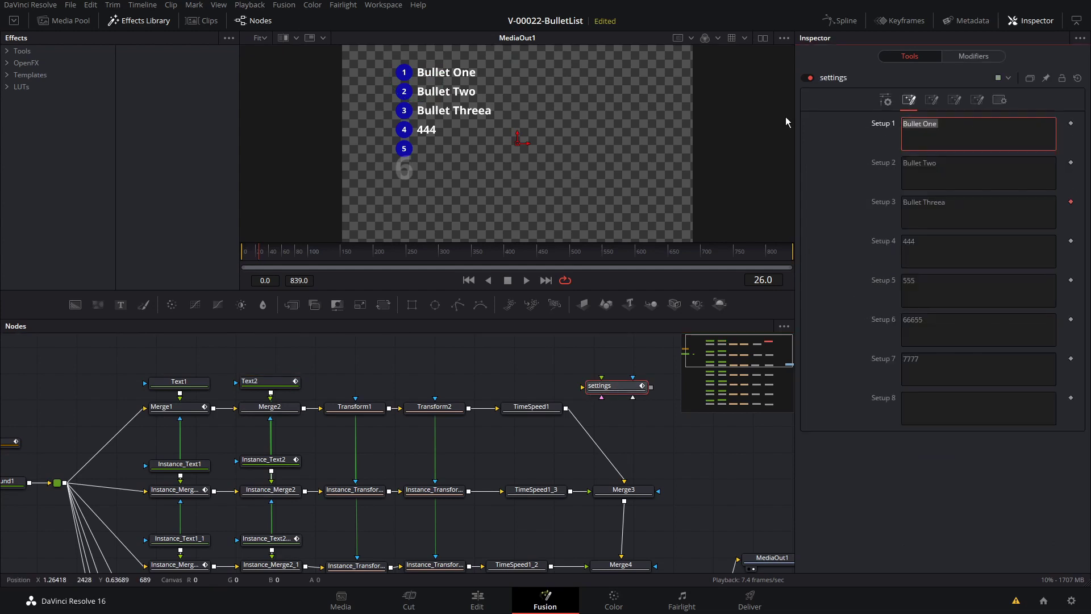
pyautogui.write('Davinci')
pyautogui.press('Tab')
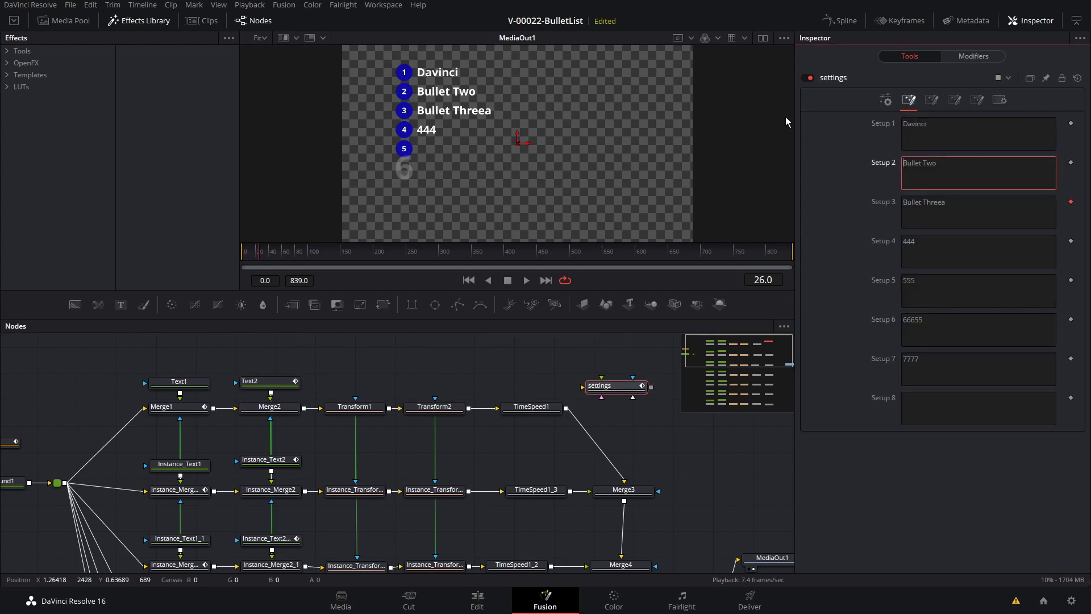
pyautogui.write('Re')
pyautogui.hotkey('shift', 'End')
pyautogui.write('solve')
pyautogui.press('Tab')
# Change the third and fourth bullet texts in the settings node to "BUllet" and "List4".
pyautogui.write('BU')
pyautogui.hotkey('shift', 'End')
pyautogui.write('llet')
pyautogui.press('Tab')
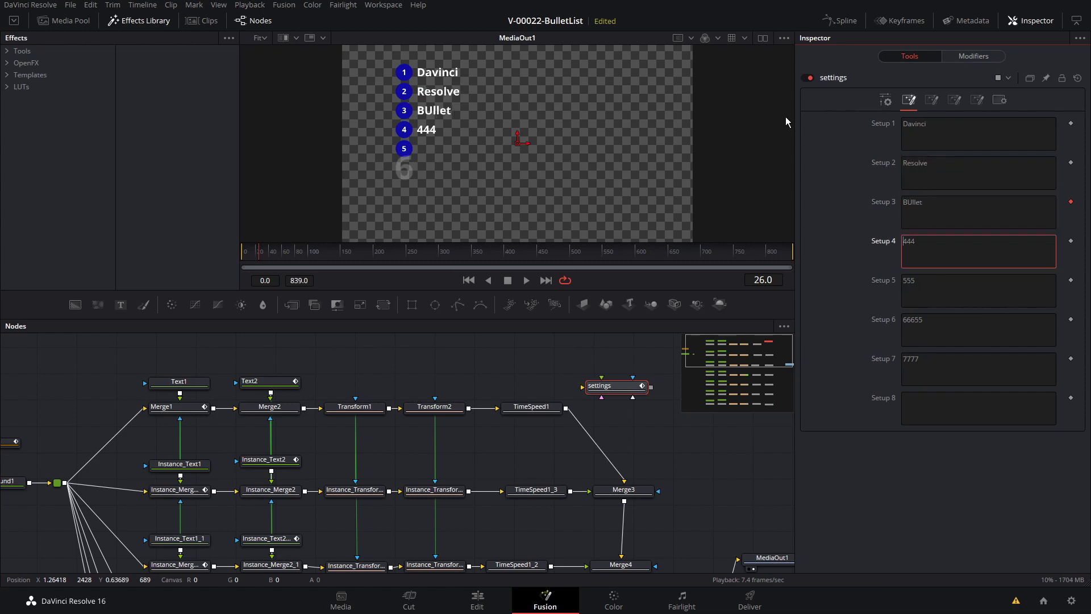
pyautogui.write('List4')
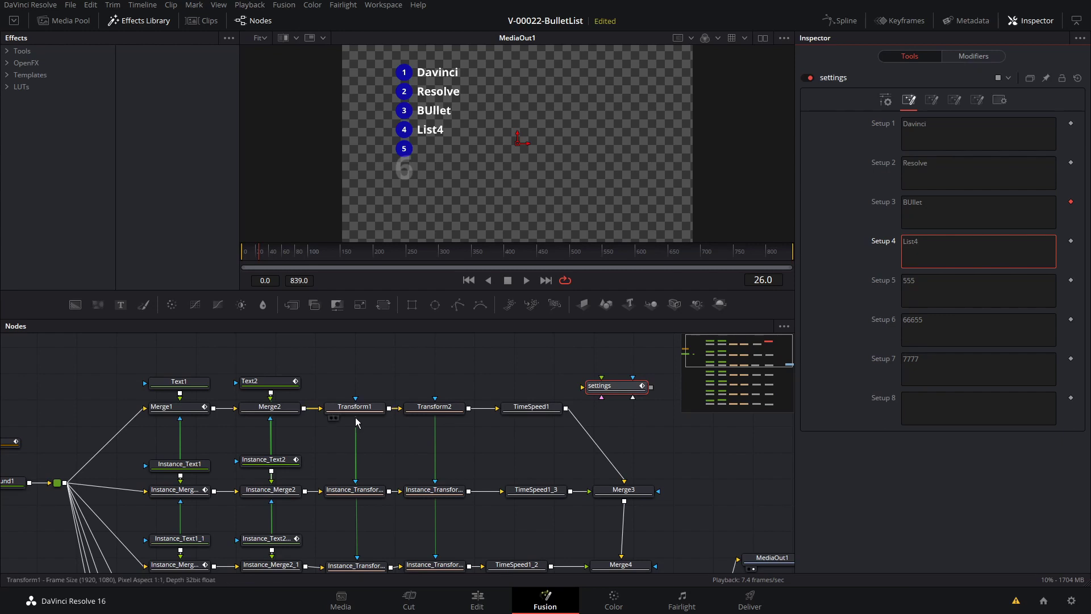
# Group all the instanced text, merge and transform nodes, and place the group below and right of Background1.
pyautogui.moveTo(387, 450); pyautogui.dragTo(406, 387)
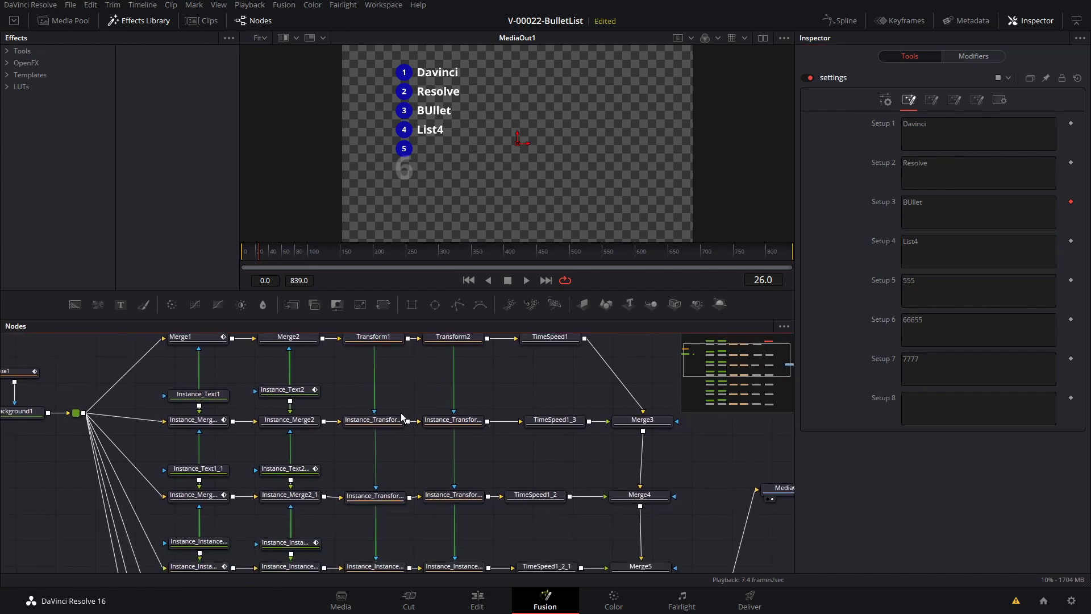
pyautogui.scroll(-3, 401, 418)
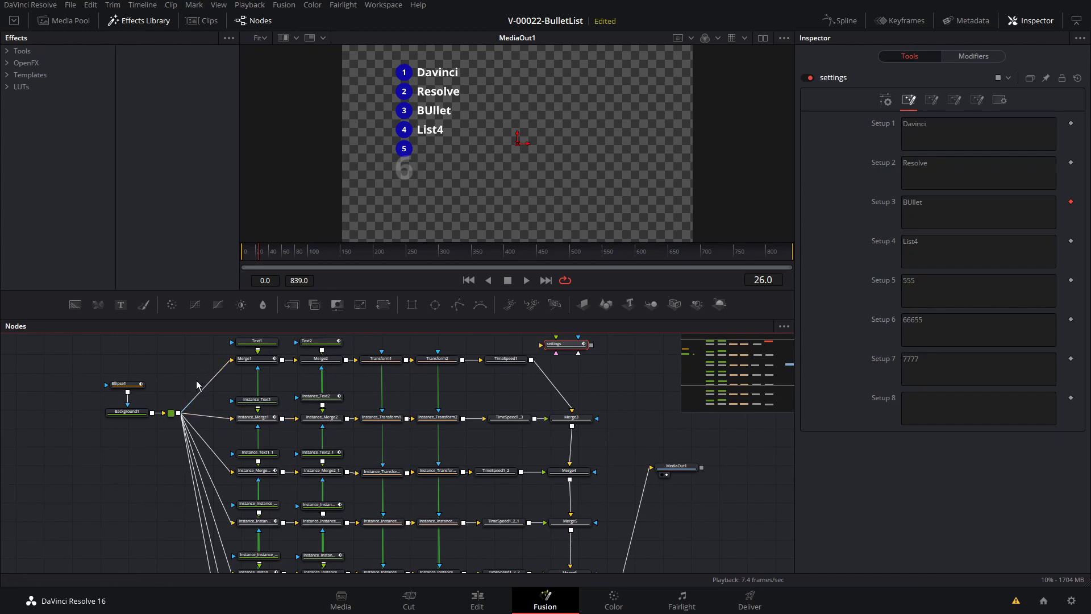
pyautogui.moveTo(211, 387); pyautogui.dragTo(465, 548)
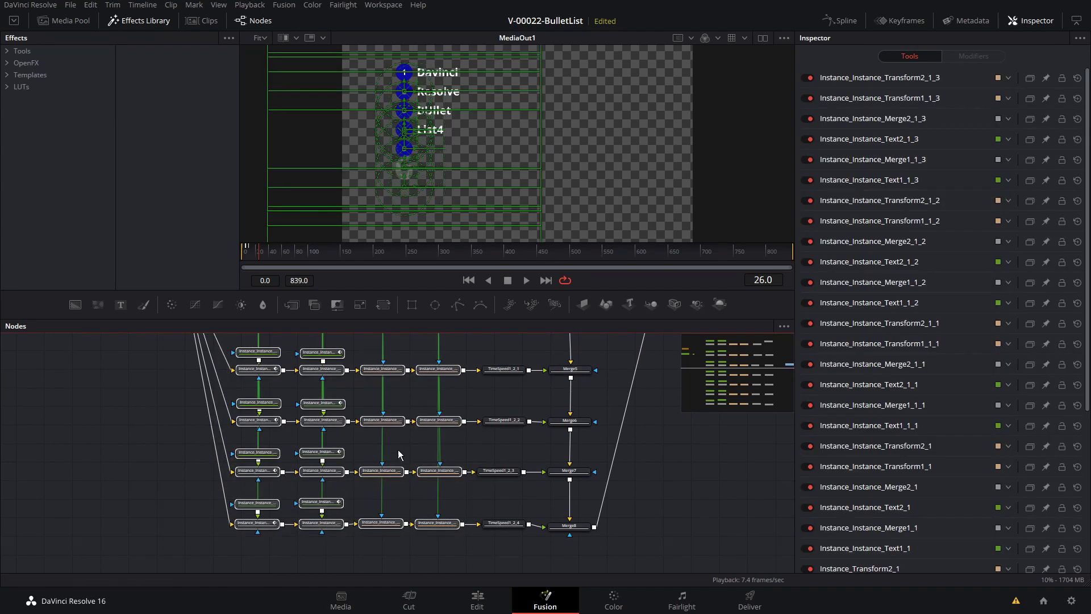
pyautogui.rightClick(381, 426)
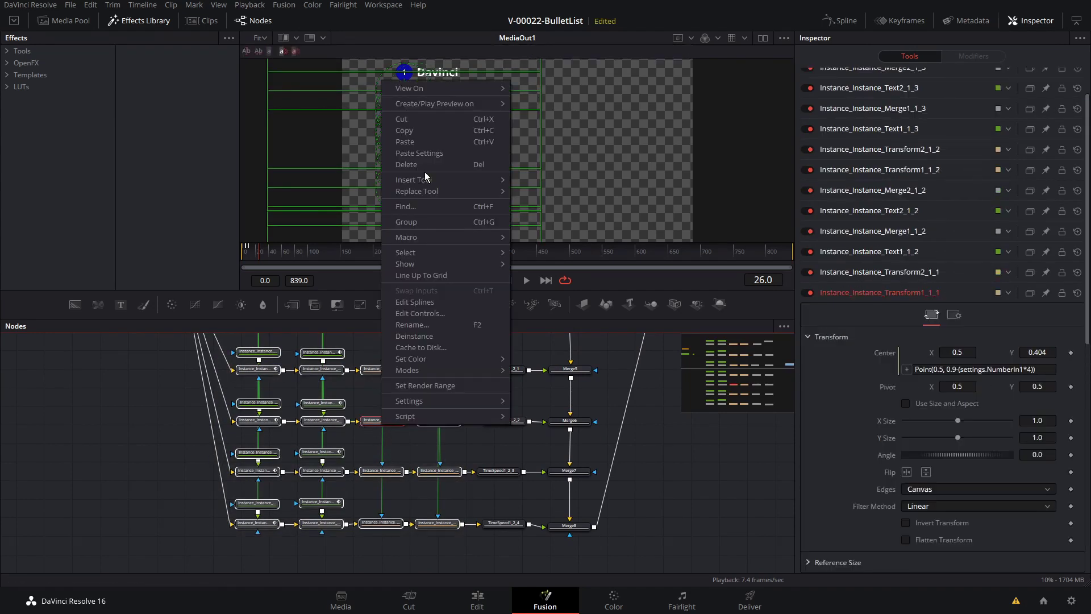
pyautogui.click(435, 221)
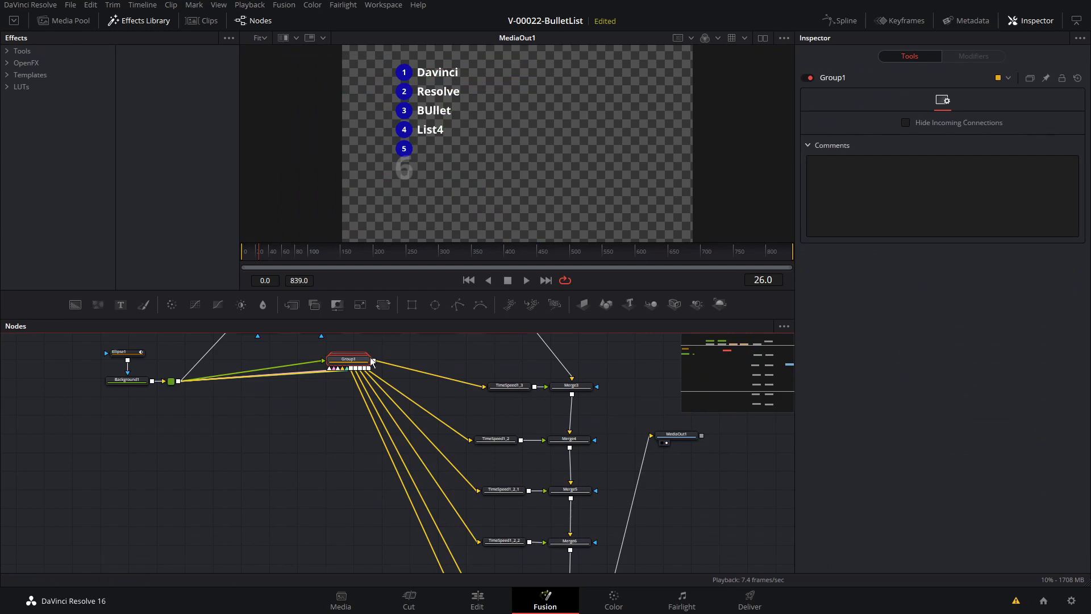
pyautogui.moveTo(348, 359); pyautogui.dragTo(256, 466)
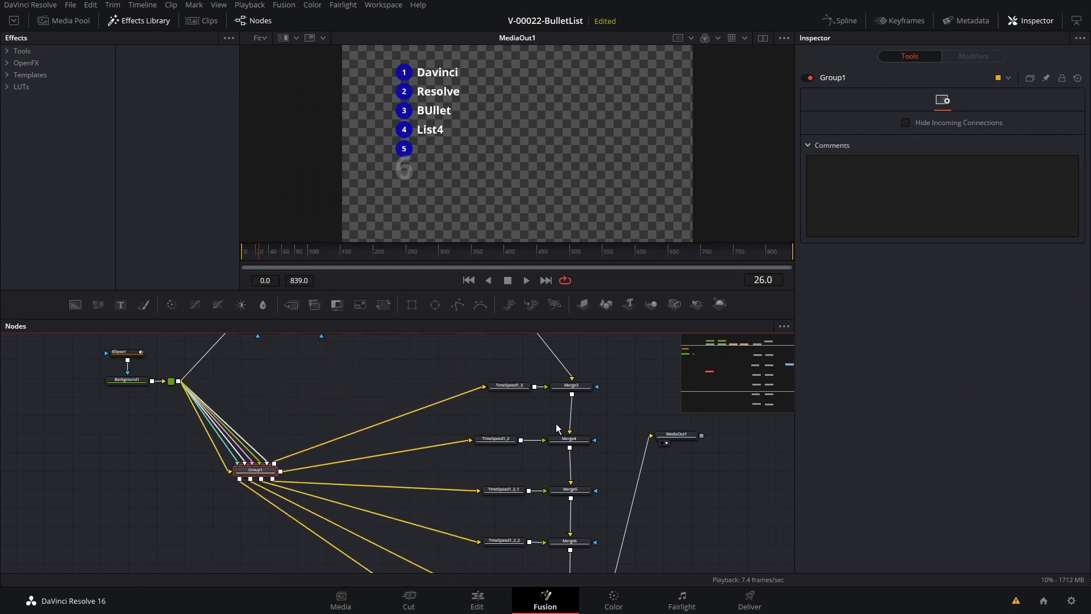
# Tidy the node layout and place the settings node just to the right of TimeSpeed1.
pyautogui.moveTo(612, 425); pyautogui.dragTo(622, 502)
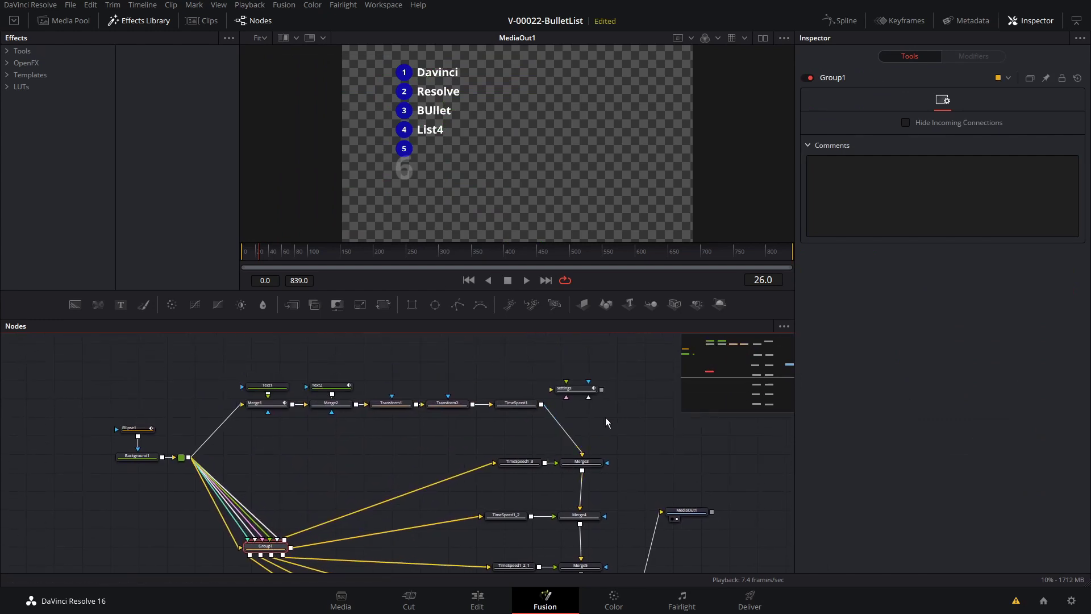
pyautogui.moveTo(568, 388); pyautogui.dragTo(586, 384)
pyautogui.moveTo(78, 367); pyautogui.dragTo(704, 514)
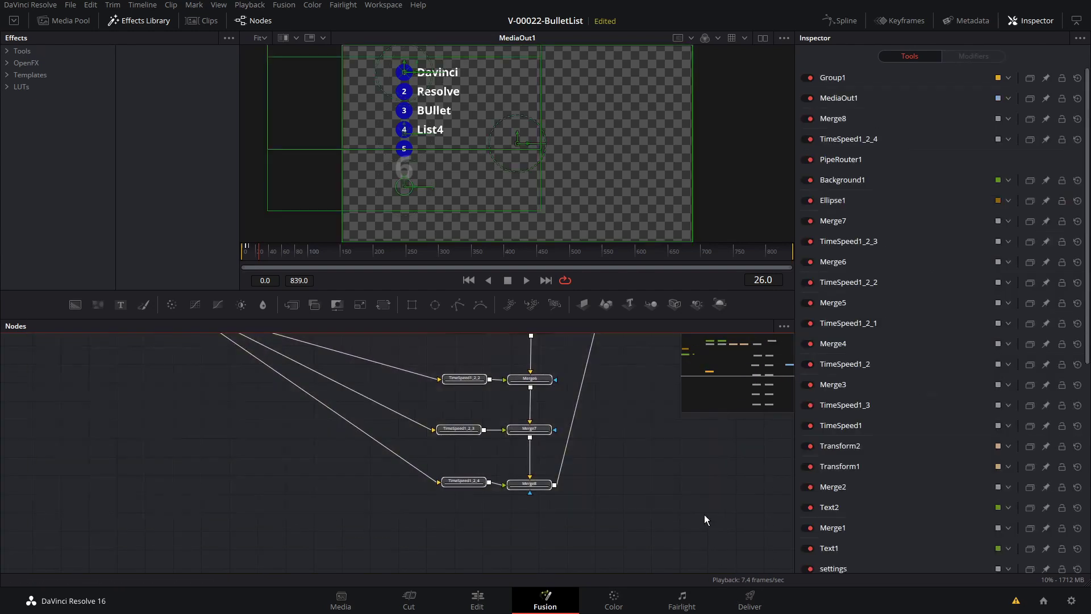
pyautogui.scroll(-5, 633, 495)
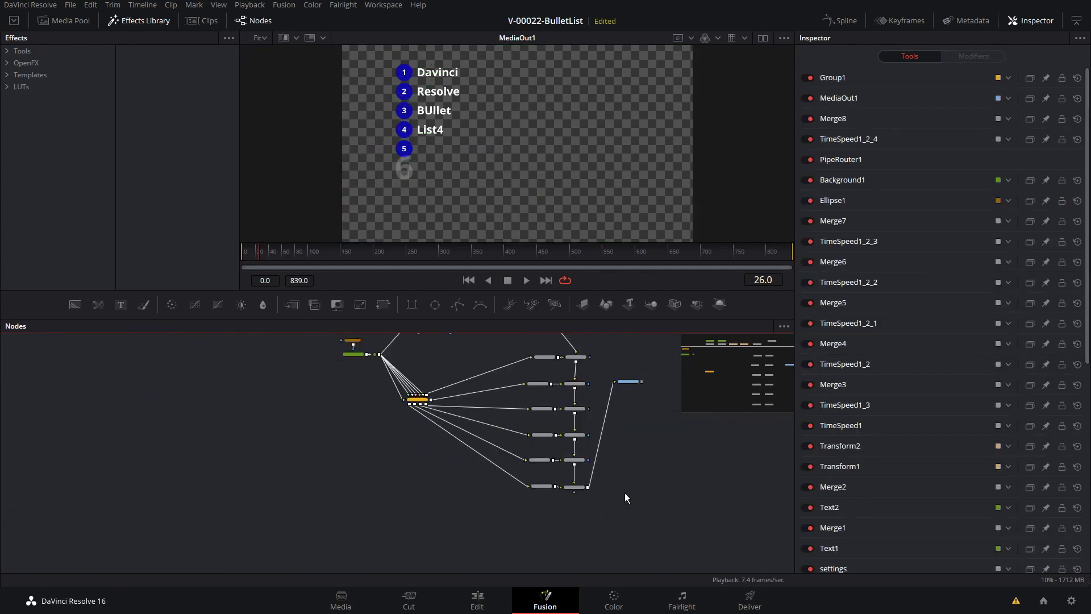
pyautogui.scroll(4, 643, 480)
pyautogui.click(561, 368)
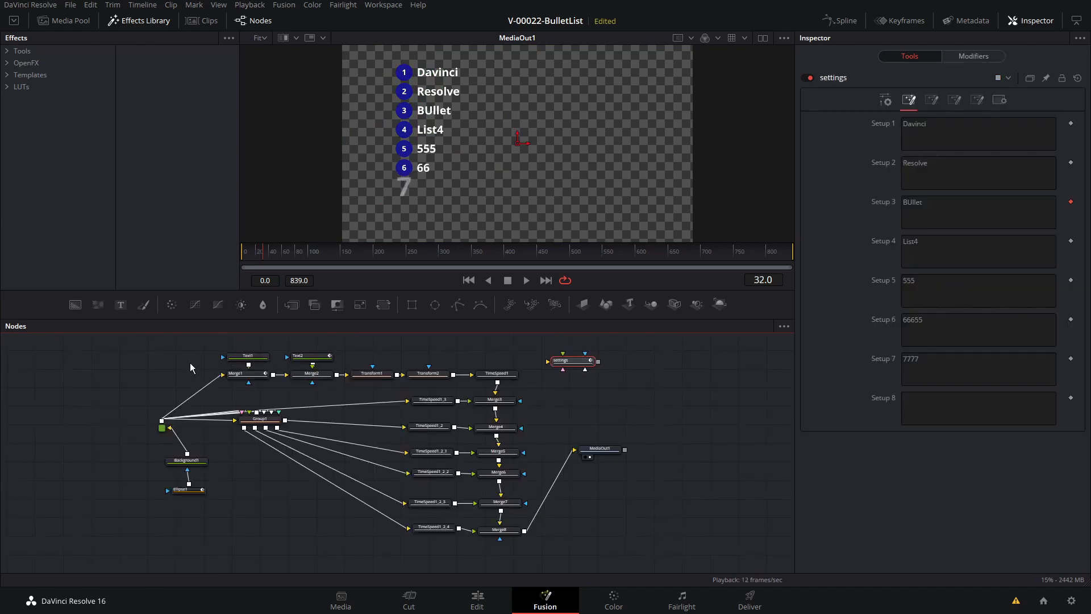
pyautogui.moveTo(576, 367); pyautogui.dragTo(572, 378)
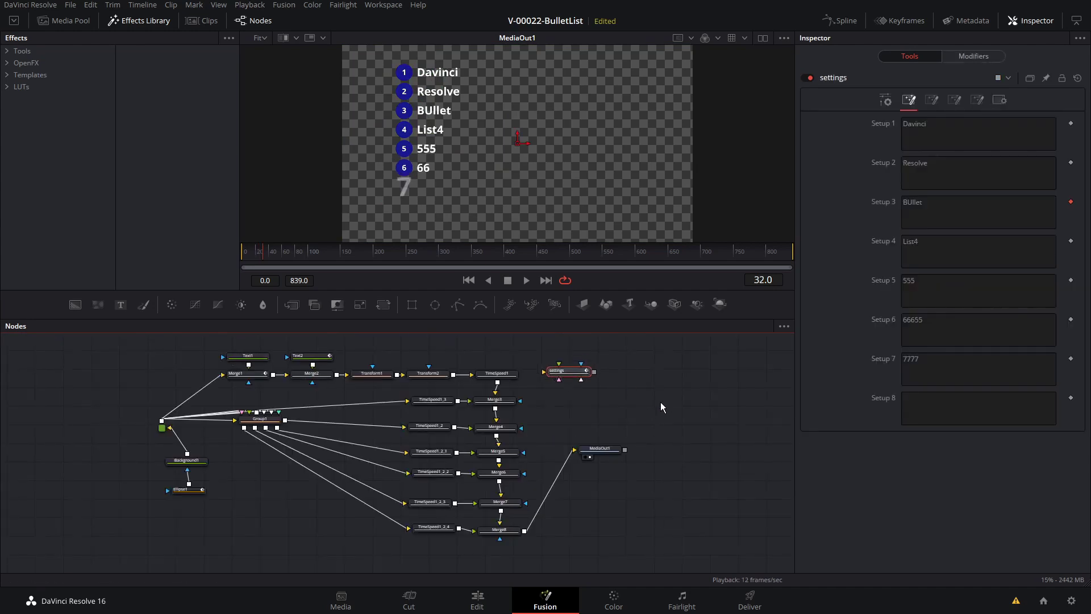
# Select all nodes and view the options for saving them as settings, plus the template categories in the effects library.
pyautogui.moveTo(662, 548); pyautogui.dragTo(167, 346)
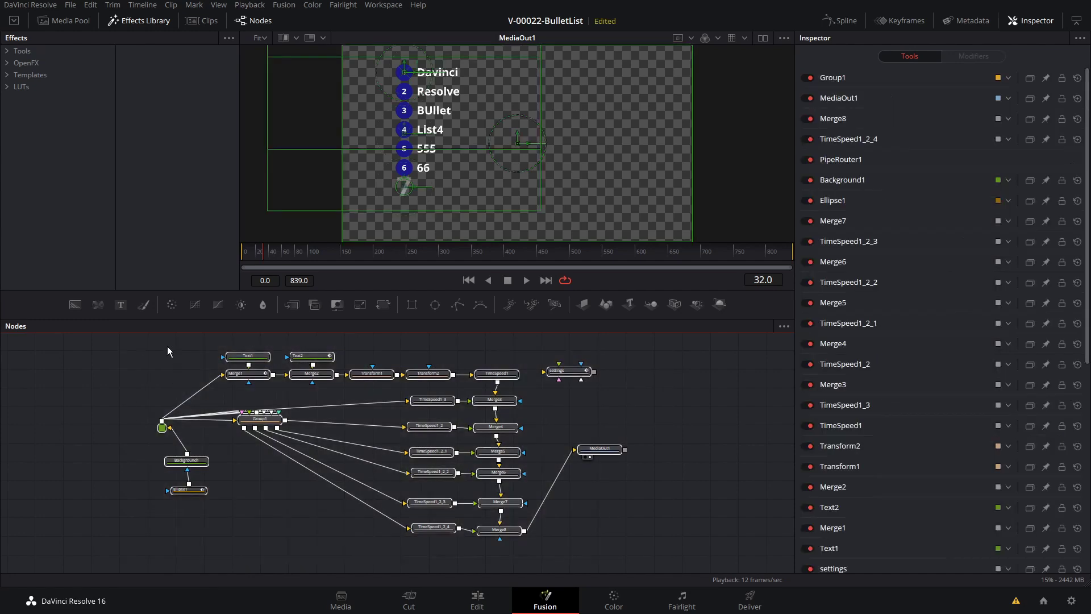
pyautogui.click(493, 375)
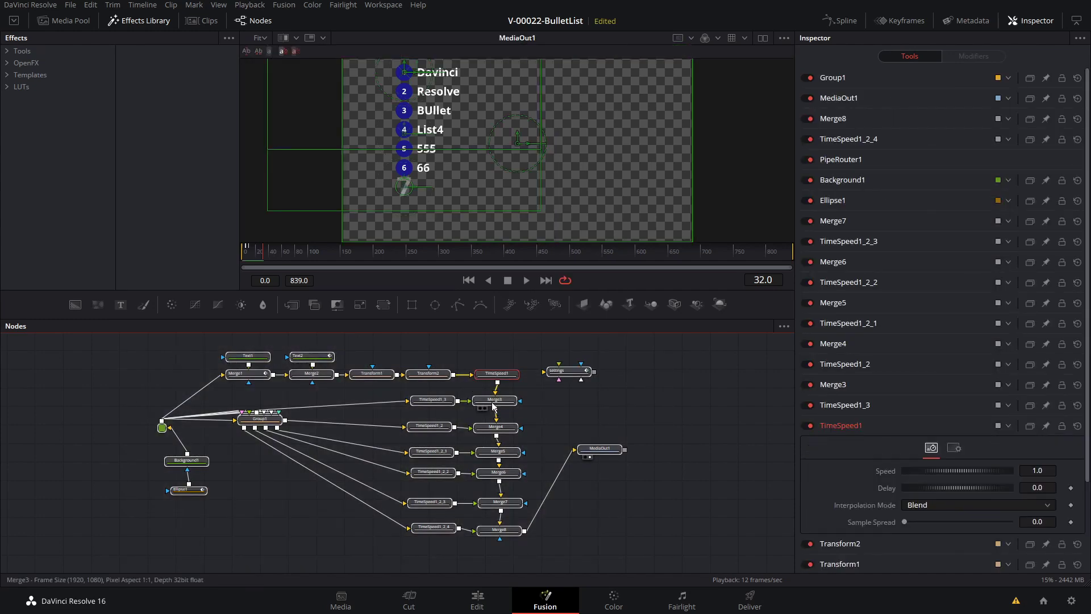
pyautogui.rightClick(493, 405)
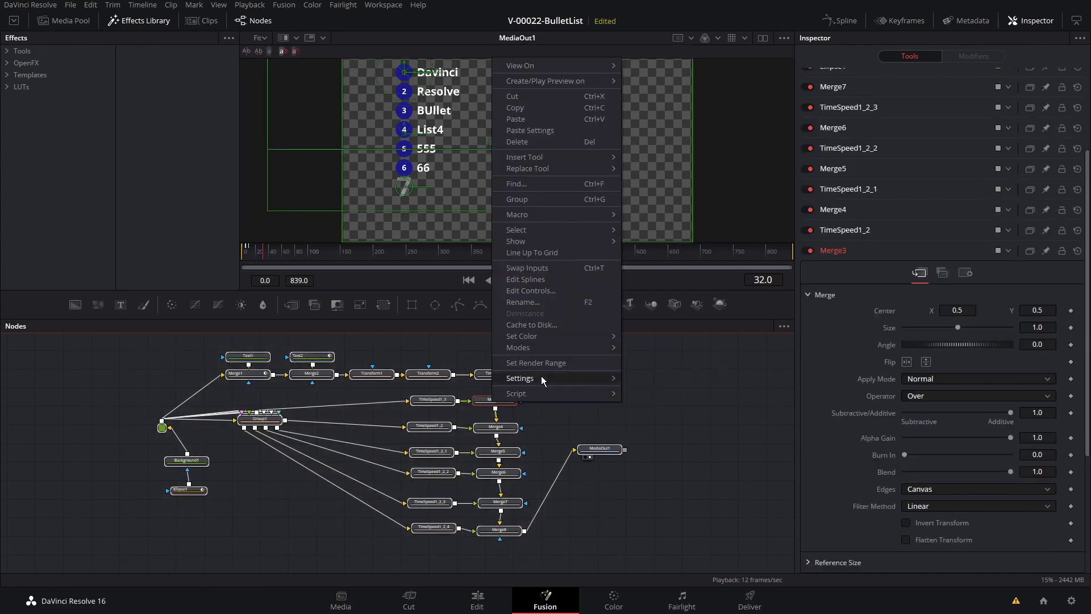
pyautogui.moveTo(541, 376)
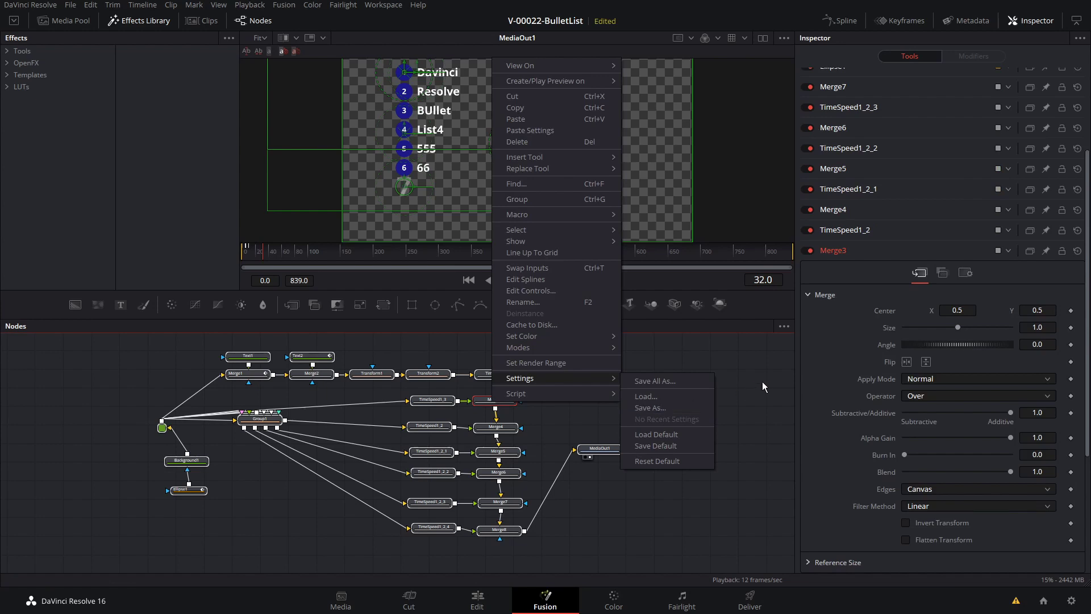
pyautogui.click(731, 431)
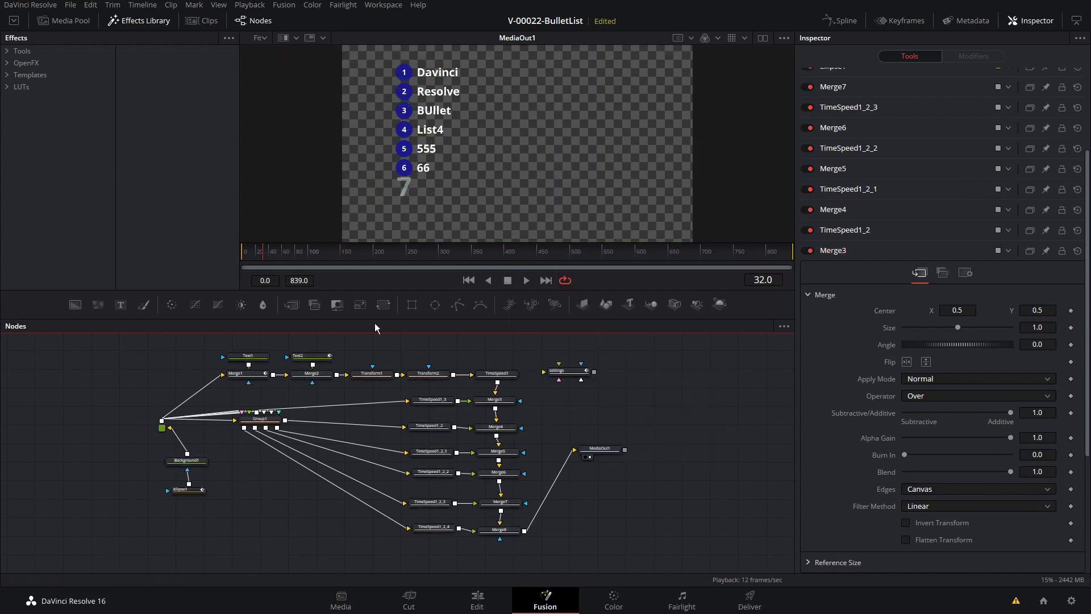
pyautogui.click(10, 76)
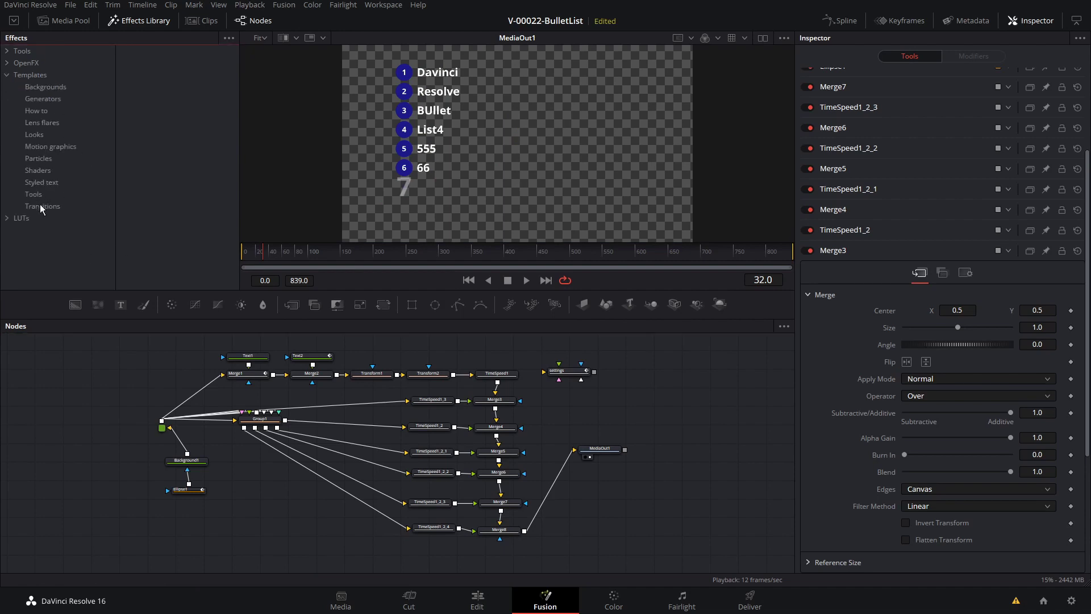
pyautogui.click(667, 421)
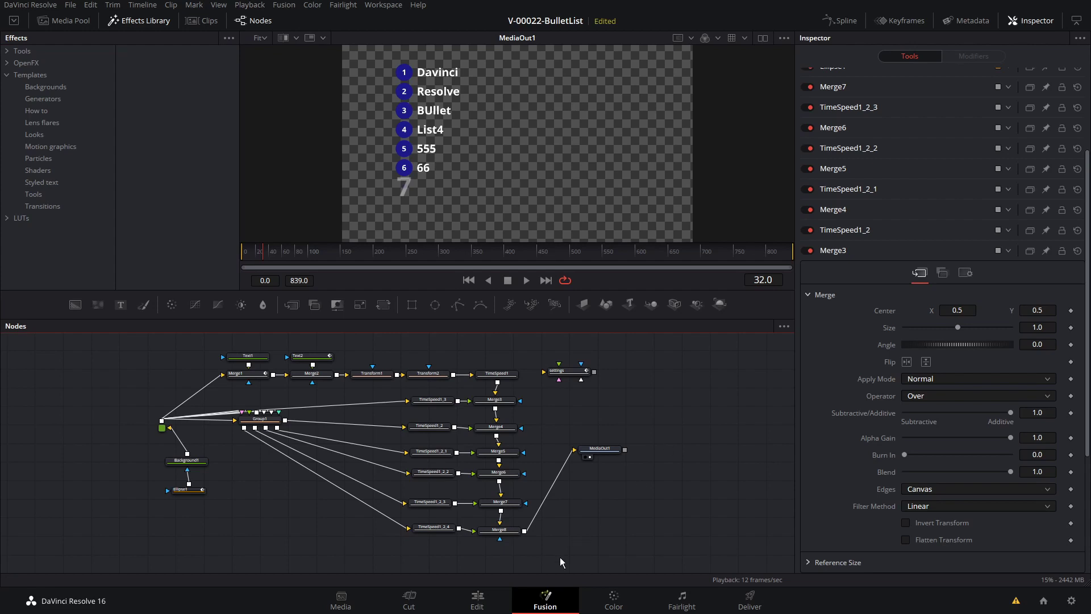
# Switch to the Edit page and play the bullet list animation from the start of the timeline.
pyautogui.hotkey('shift', '4')
pyautogui.press('space')
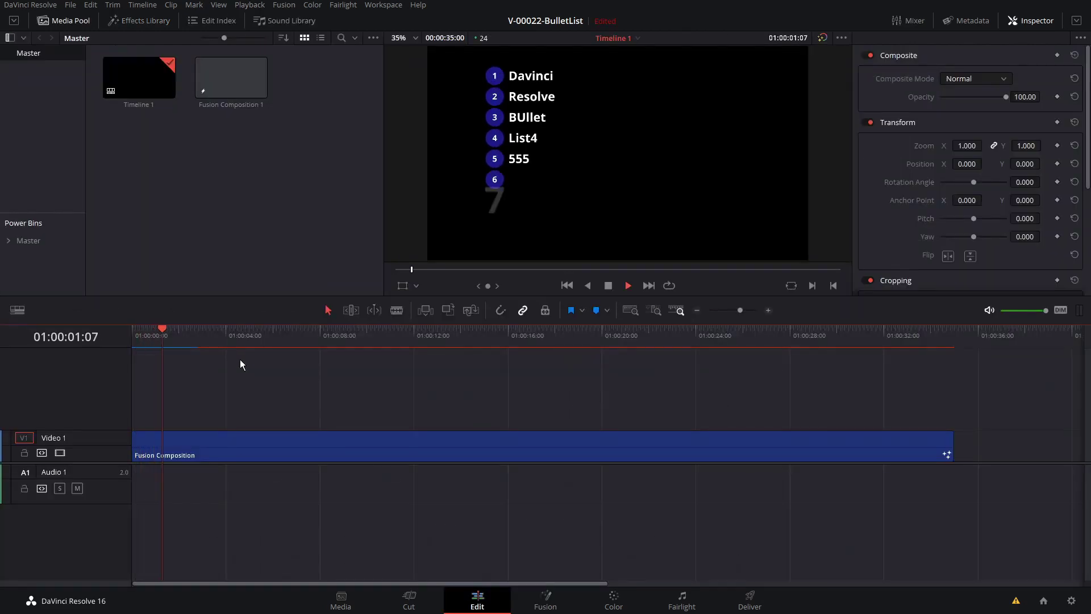
pyautogui.press('Home')
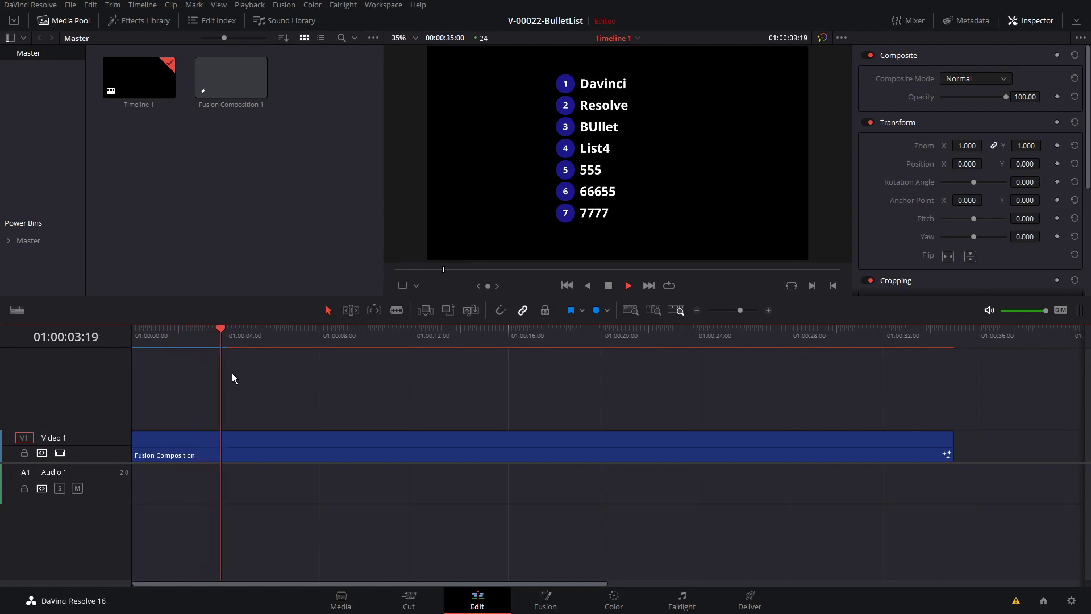
pyautogui.press('space')
pyautogui.moveTo(180, 340); pyautogui.dragTo(132, 340)
pyautogui.press('space')
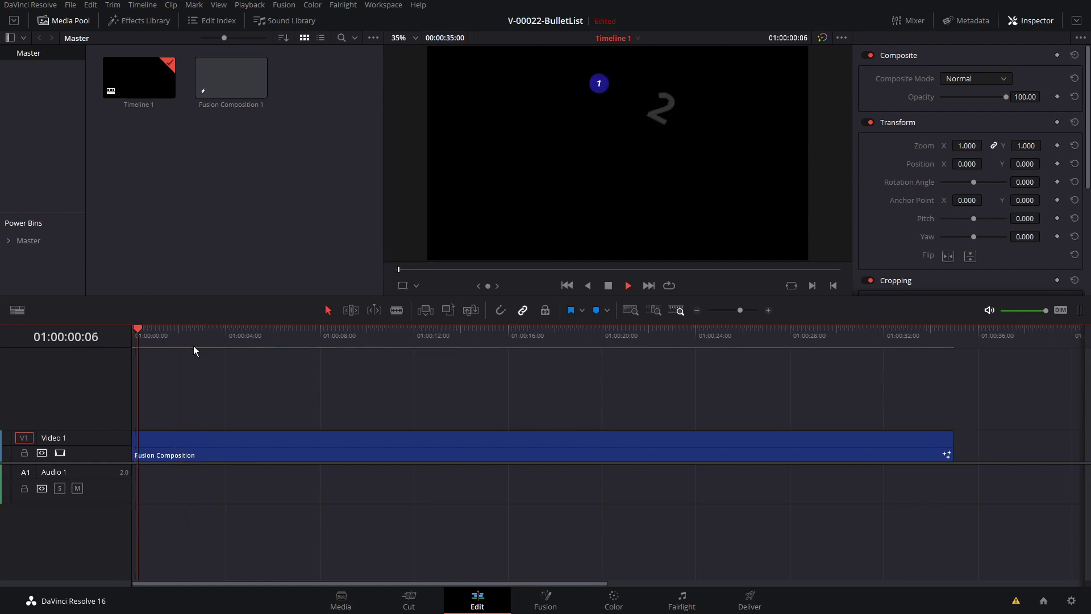